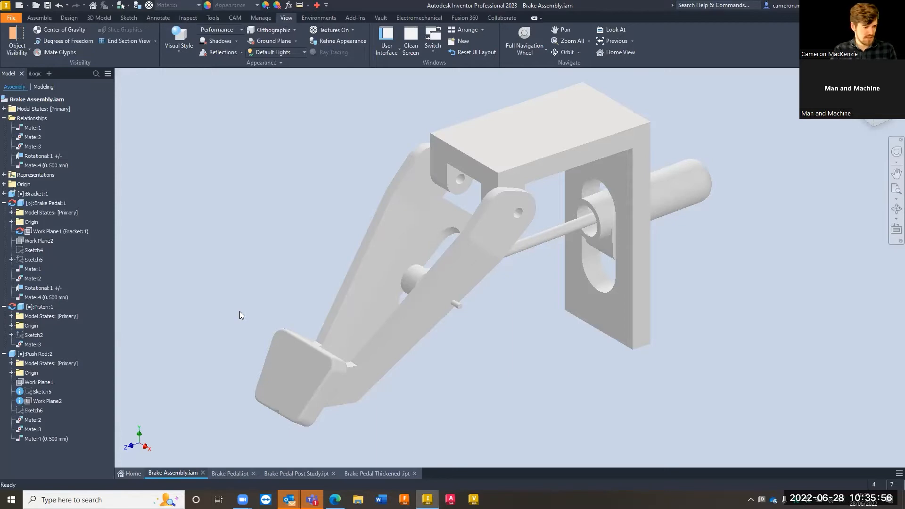
Swing the brake pedal slightly about its pivot in the assembly to demonstrate how the mechanism moves
{"action": "left_click", "coordinate": [273, 370]}
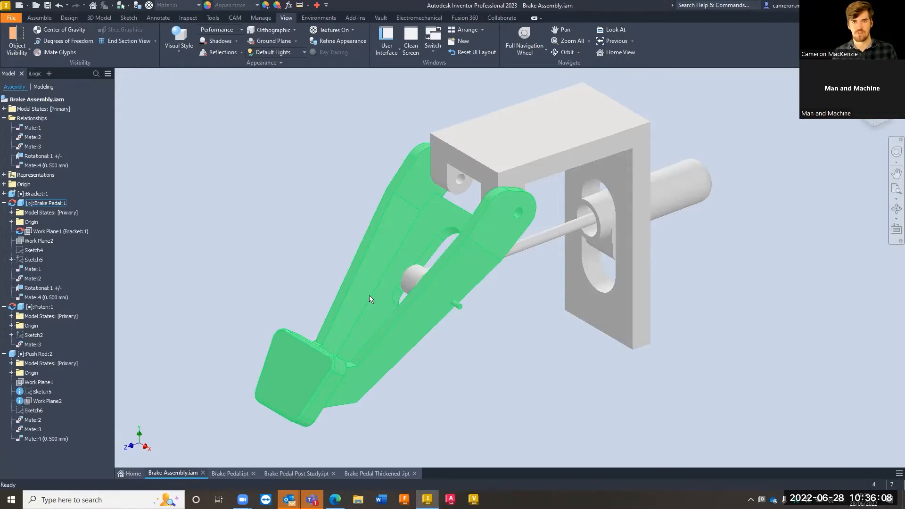
{"action": "left_click", "coordinate": [296, 376]}
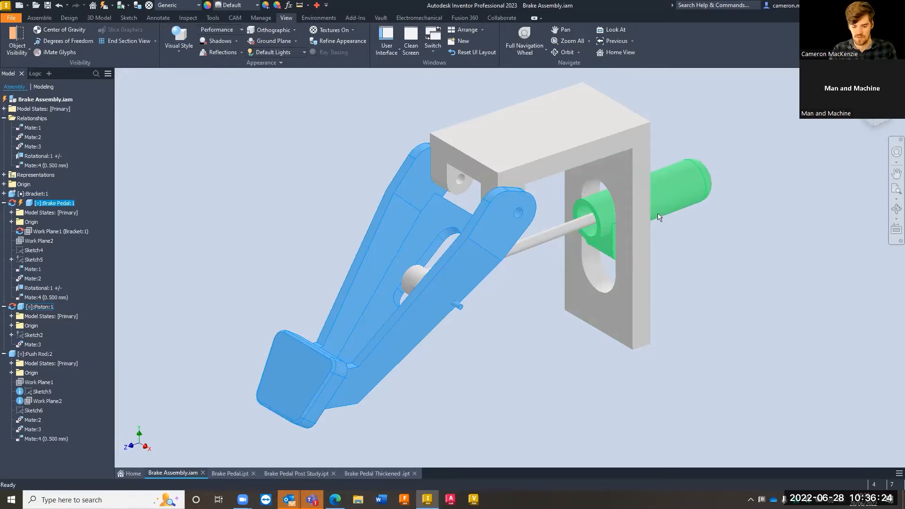
{"action": "left_click_drag", "start_coordinate": [302, 371], "coordinate": [319, 340]}
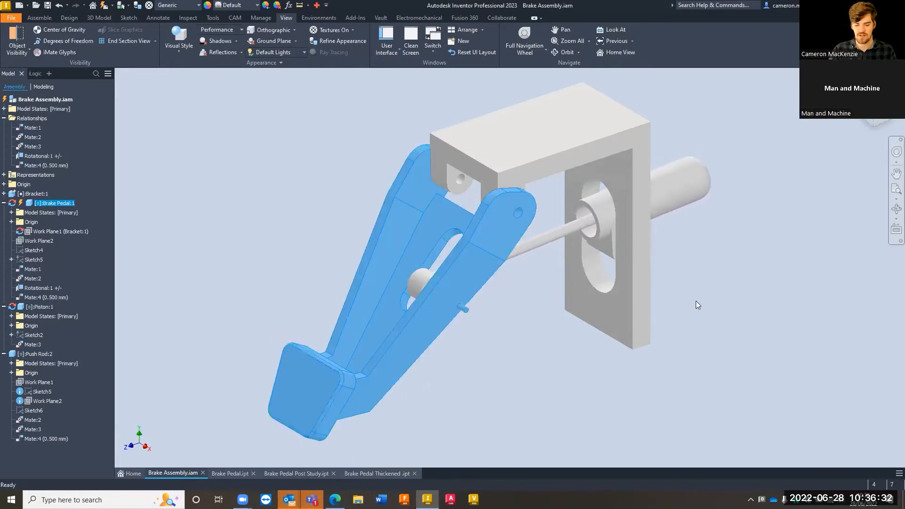
{"action": "left_click", "coordinate": [289, 246]}
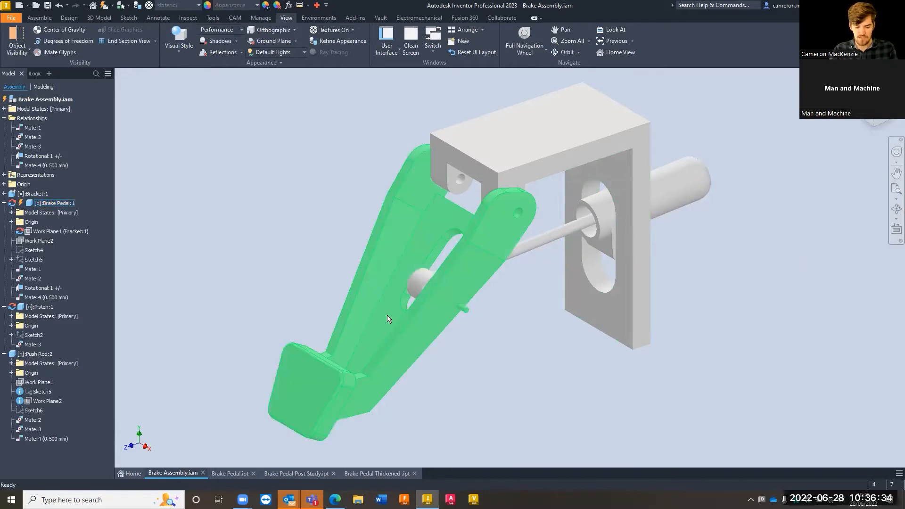
Examine the push rod where it meets the brake pedal's slot, the small pin on the pedal's side and the whole assembly
{"action": "scroll", "coordinate": [394, 300], "scroll_direction": "up", "scroll_amount": 2}
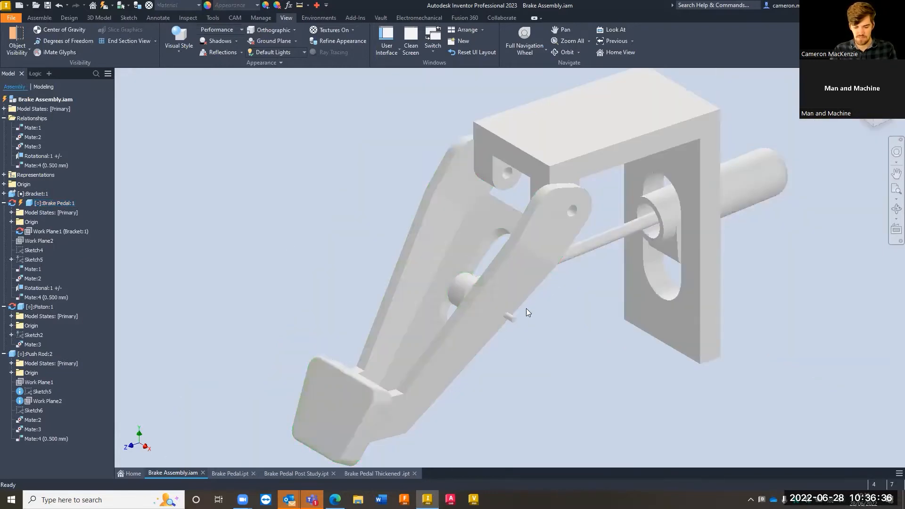
{"action": "left_click", "coordinate": [457, 299]}
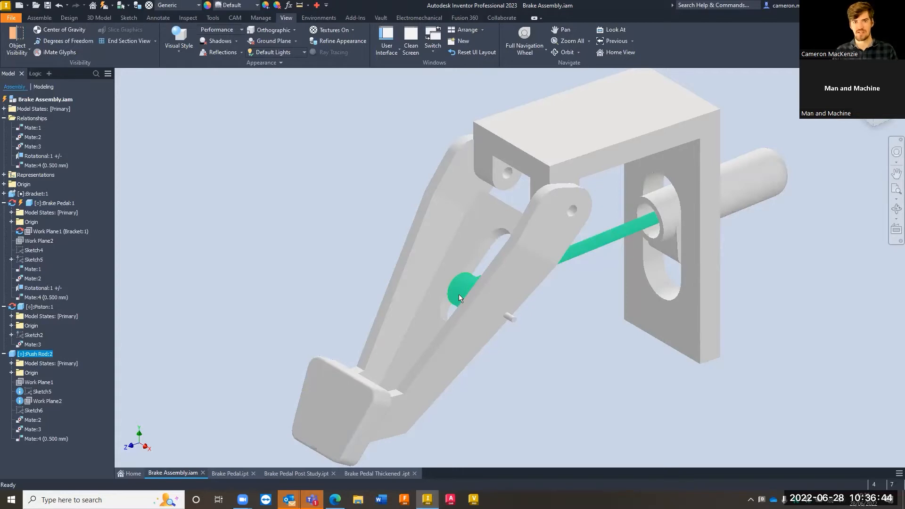
{"action": "mouse_move", "coordinate": [473, 309]}
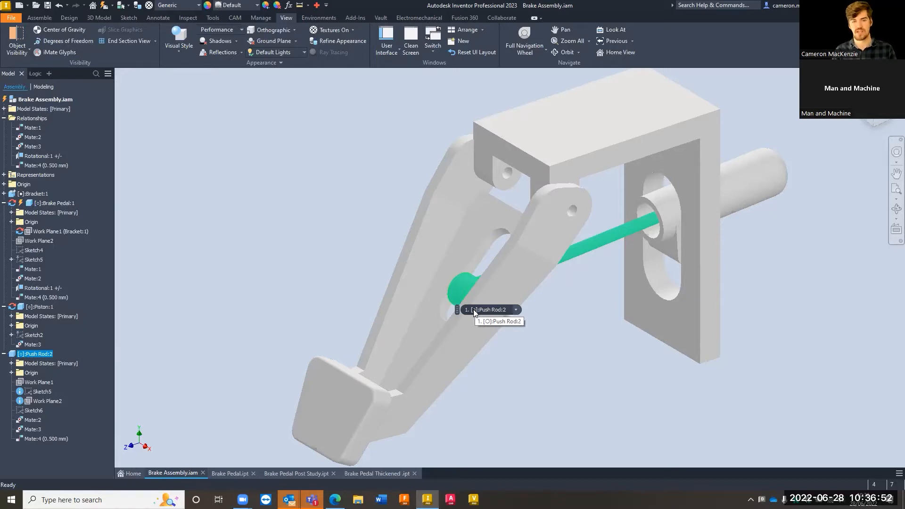
{"action": "left_click", "coordinate": [486, 310]}
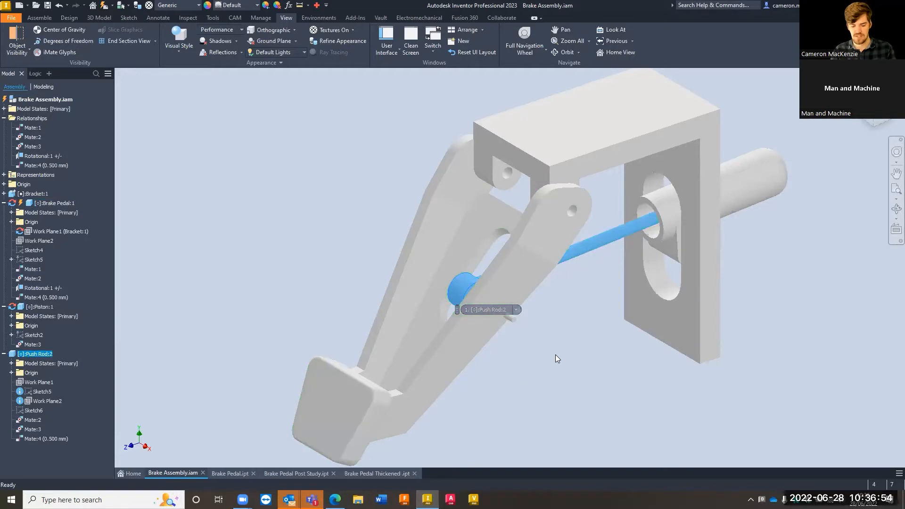
{"action": "scroll", "coordinate": [483, 288], "scroll_direction": "down", "scroll_amount": 5}
{"action": "key", "text": "Escape"}
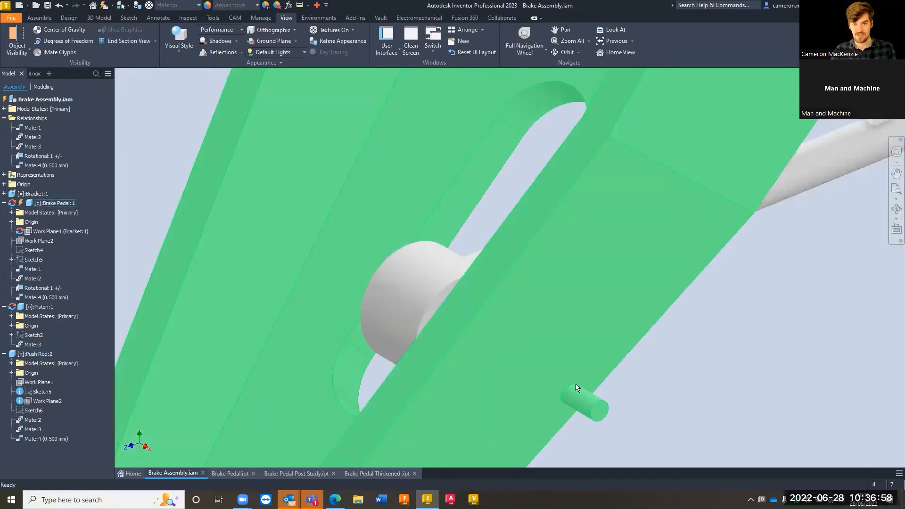
{"action": "scroll", "coordinate": [572, 385], "scroll_direction": "up", "scroll_amount": 5}
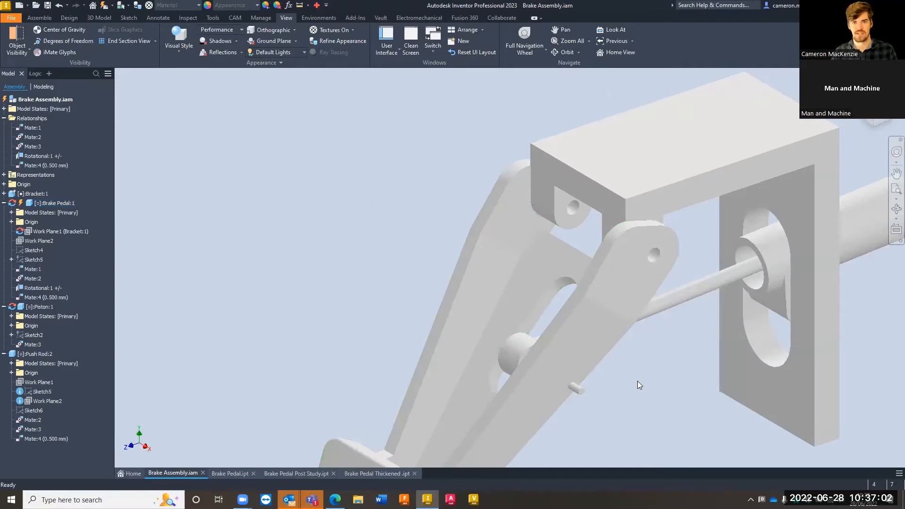
{"action": "scroll", "coordinate": [298, 205], "scroll_direction": "up", "scroll_amount": 5}
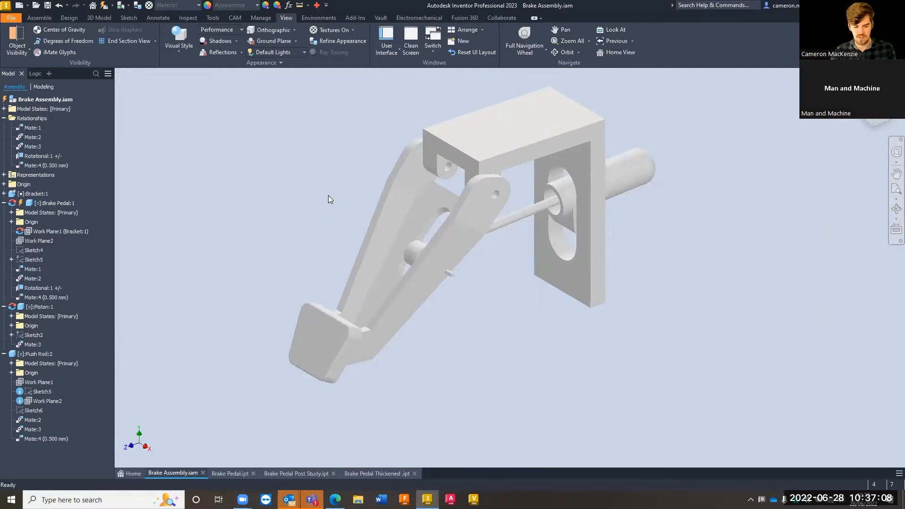
{"action": "scroll", "coordinate": [330, 193], "scroll_direction": "up", "scroll_amount": 3}
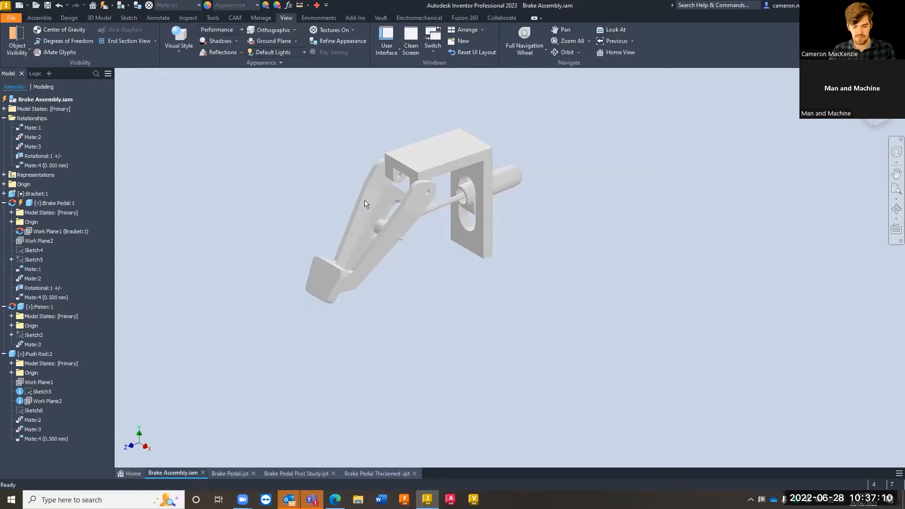
{"action": "left_click", "coordinate": [373, 201]}
{"action": "scroll", "coordinate": [357, 212], "scroll_direction": "down", "scroll_amount": 1}
{"action": "scroll", "coordinate": [430, 245], "scroll_direction": "down", "scroll_amount": 2}
{"action": "scroll", "coordinate": [443, 264], "scroll_direction": "down", "scroll_amount": 2}
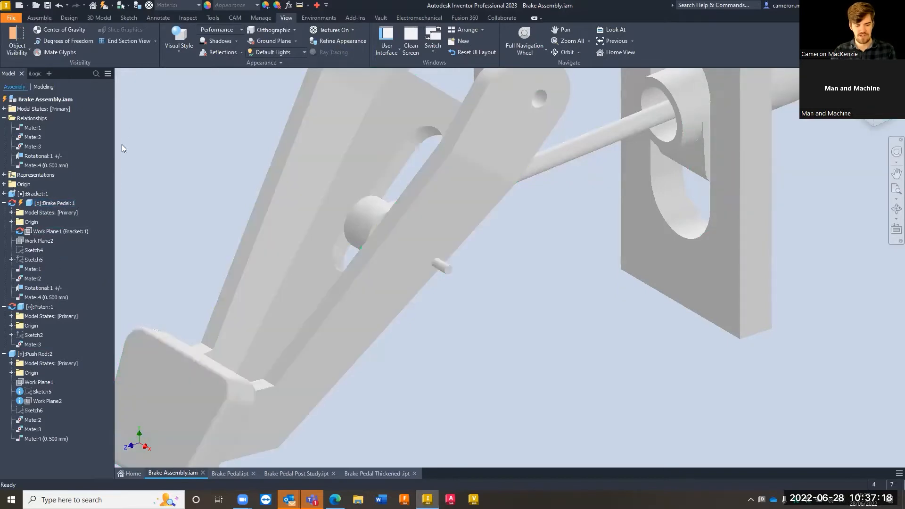
Switch to the Brake Pedal.ipt part and start the Stress Analysis environment for it
{"action": "right_click", "coordinate": [60, 204]}
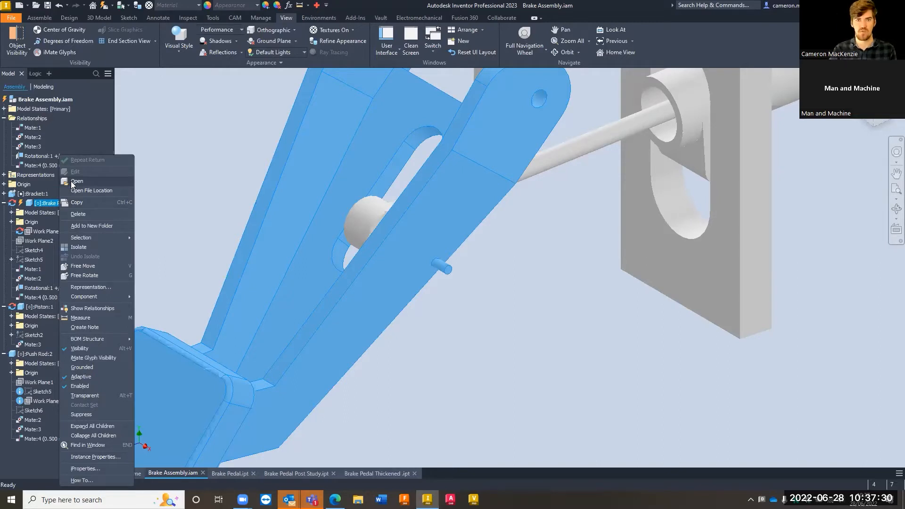
{"action": "left_click", "coordinate": [479, 327]}
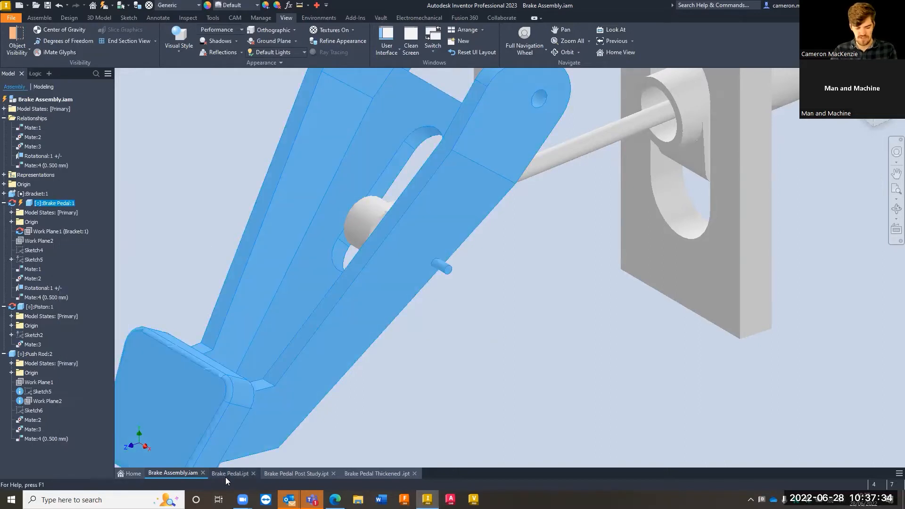
{"action": "mouse_move", "coordinate": [229, 475]}
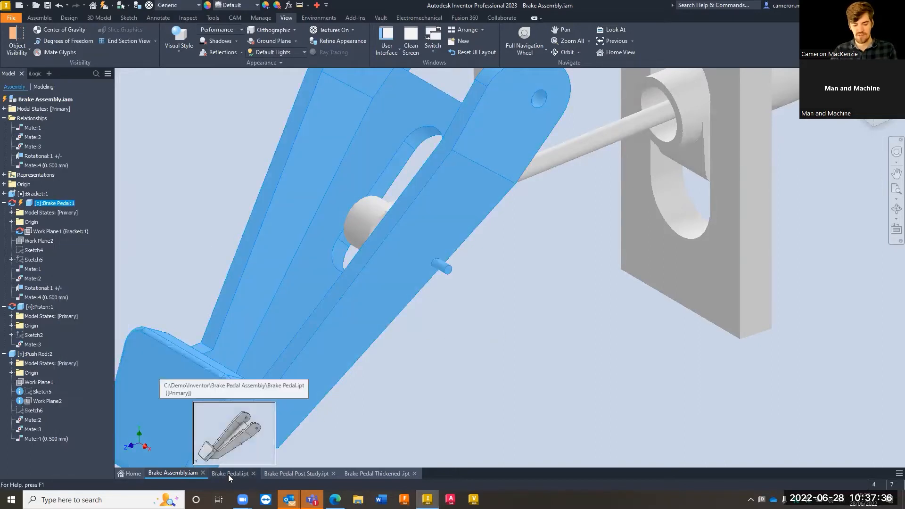
{"action": "left_click", "coordinate": [228, 474]}
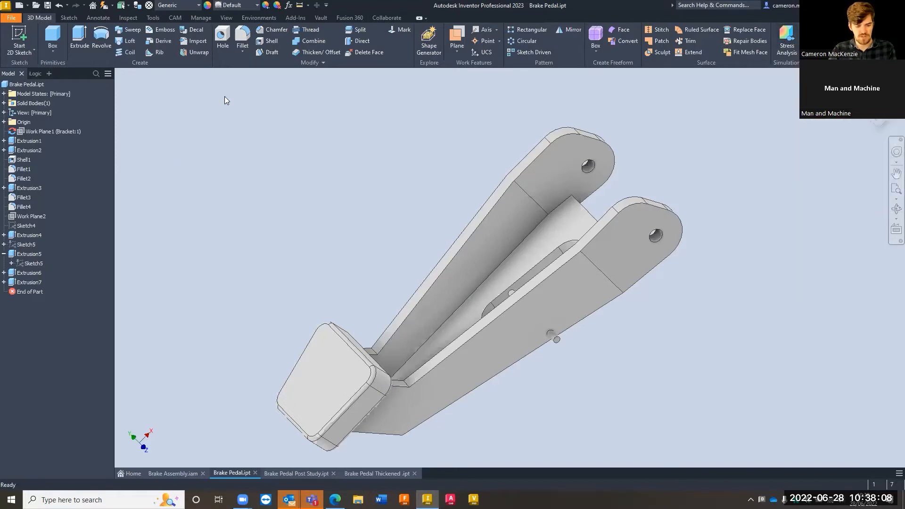
{"action": "left_click", "coordinate": [262, 18]}
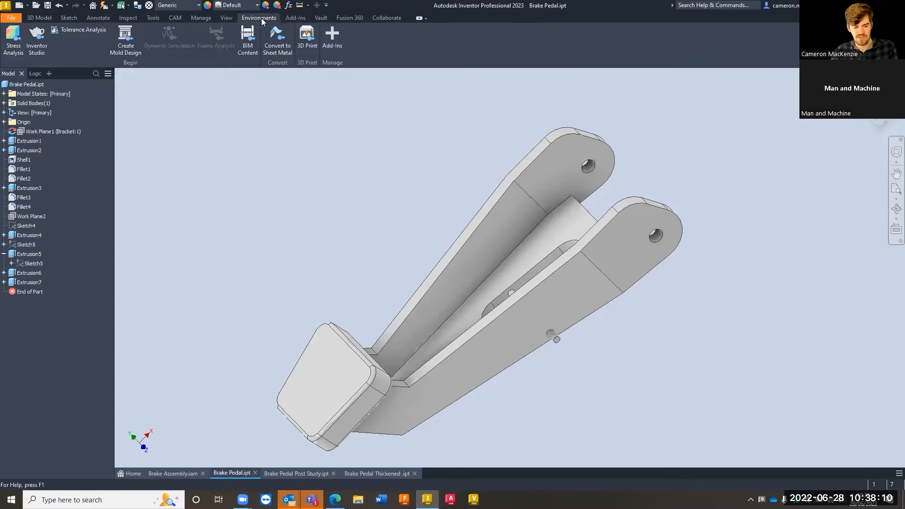
{"action": "left_click", "coordinate": [15, 40]}
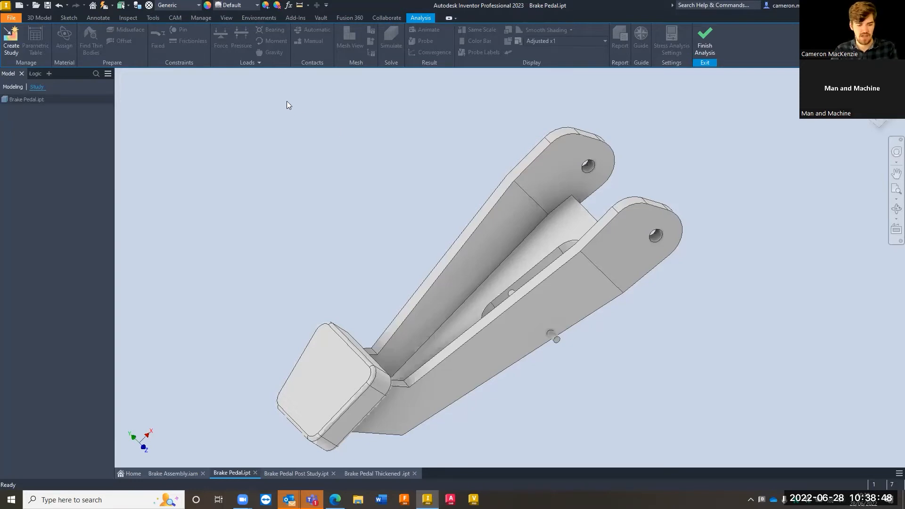
{"action": "left_click", "coordinate": [10, 42]}
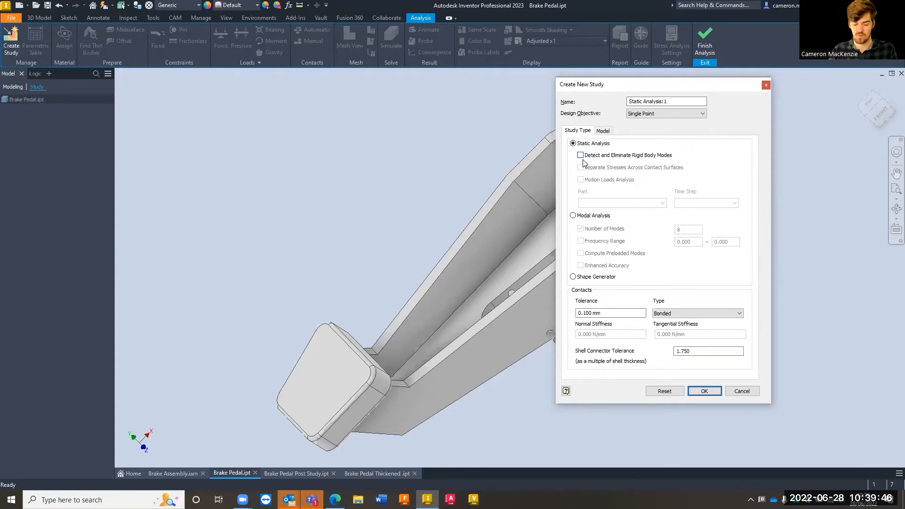
{"action": "left_click", "coordinate": [603, 132]}
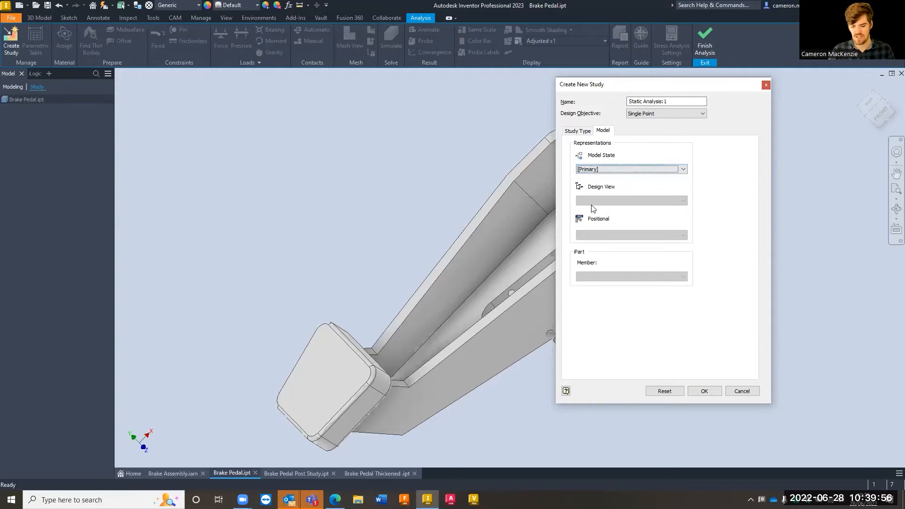
{"action": "left_click", "coordinate": [601, 171]}
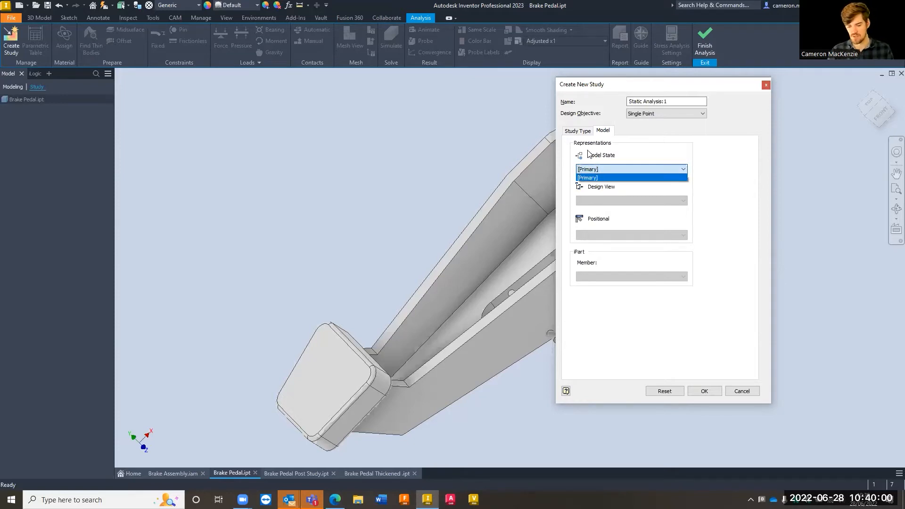
{"action": "left_click", "coordinate": [581, 133]}
{"action": "left_click", "coordinate": [581, 133]}
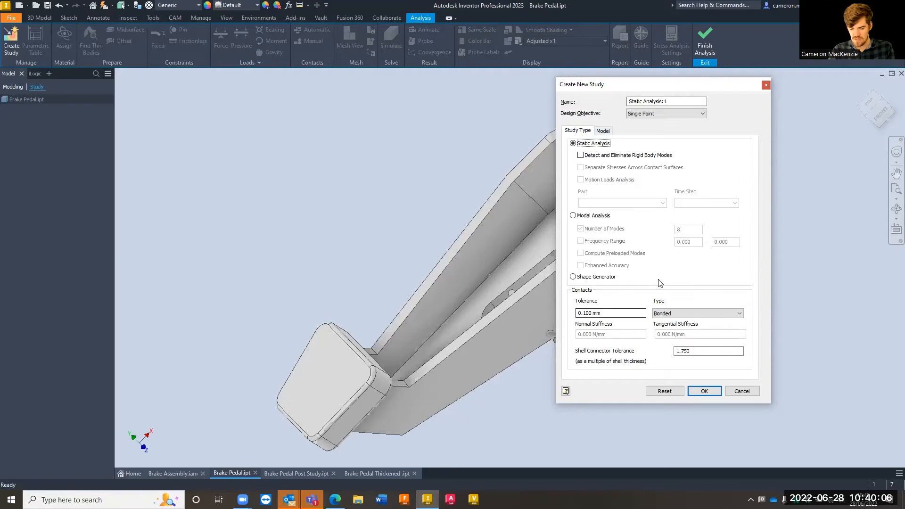
{"action": "key", "text": "Escape"}
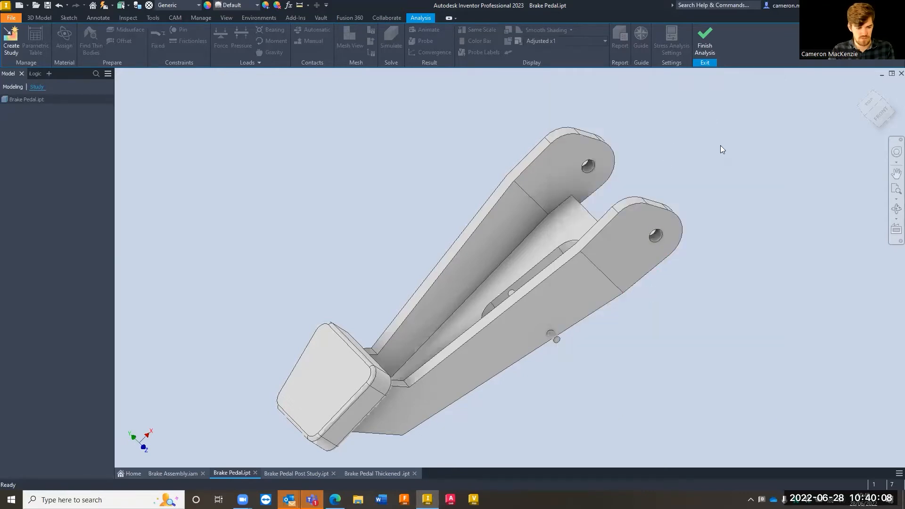
{"action": "scroll", "coordinate": [720, 146], "scroll_direction": "down", "scroll_amount": 3}
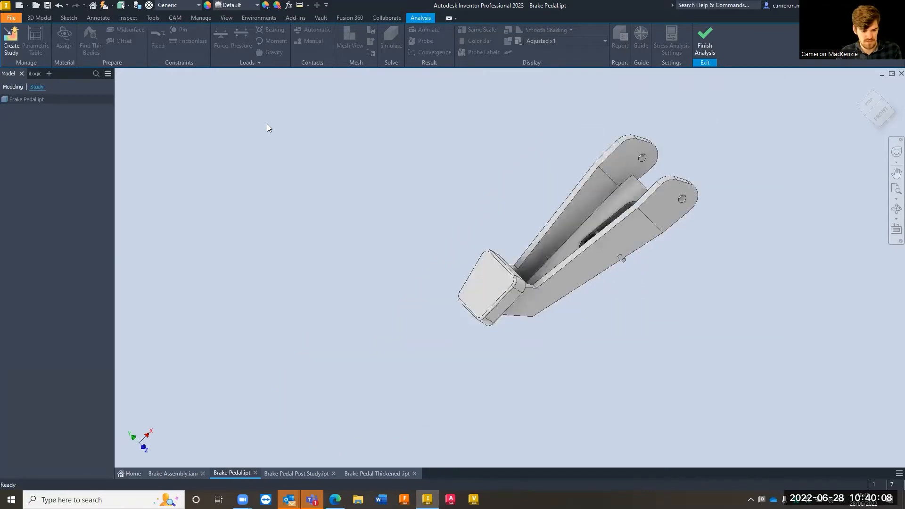
Create a single-point static analysis study of the brake pedal, keeping the default name and bonded contact settings
{"action": "left_click", "coordinate": [11, 42]}
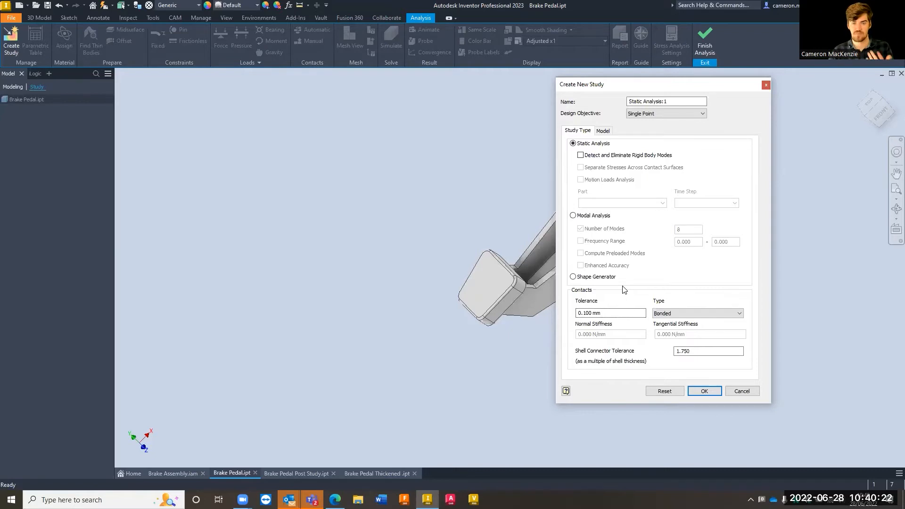
{"action": "left_click", "coordinate": [625, 313]}
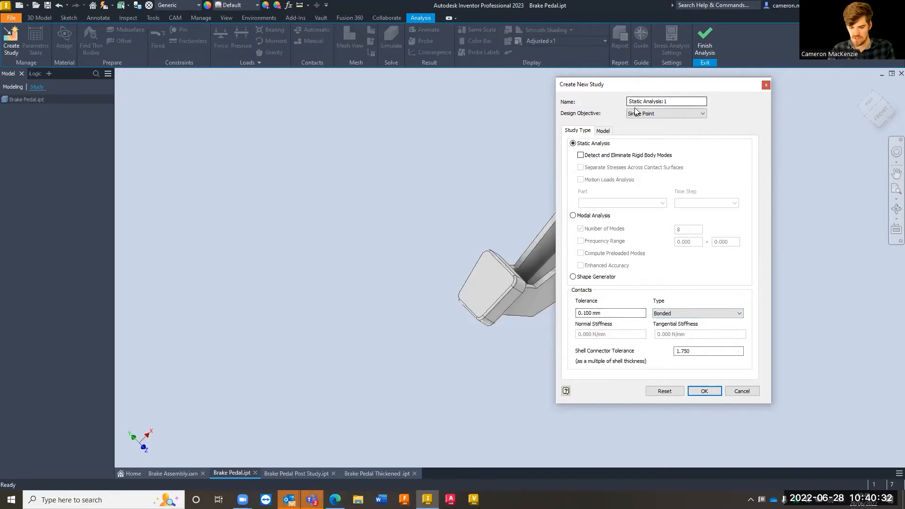
{"action": "left_click", "coordinate": [702, 391]}
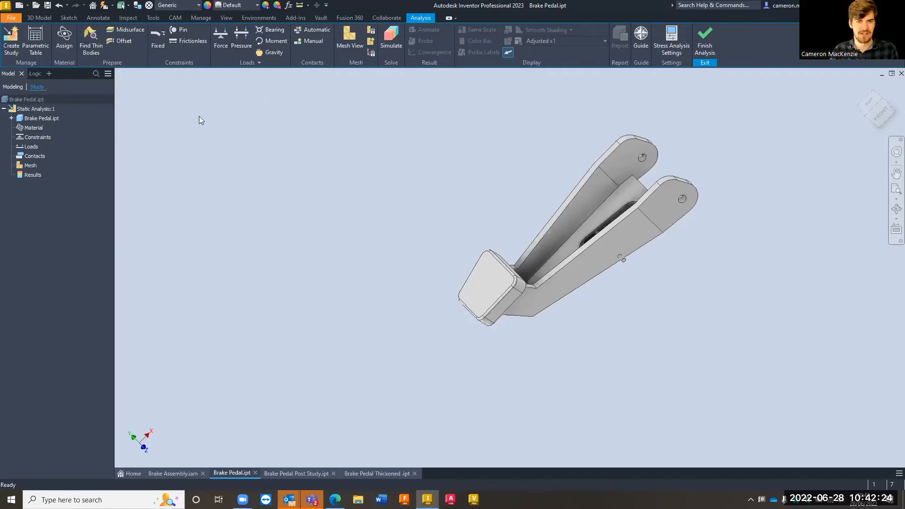
Override the brake pedal's material in the static study with Iron, Cast
{"action": "left_click", "coordinate": [64, 37]}
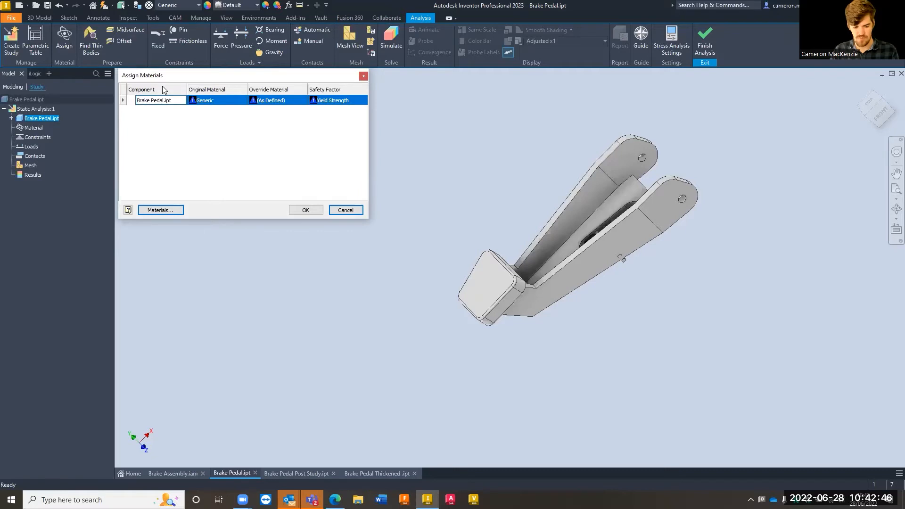
{"action": "left_click", "coordinate": [230, 103]}
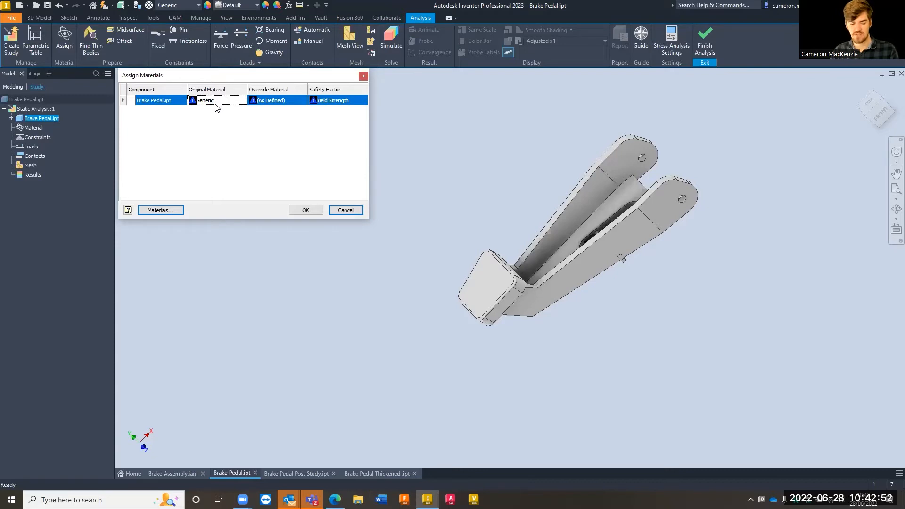
{"action": "left_click", "coordinate": [275, 100]}
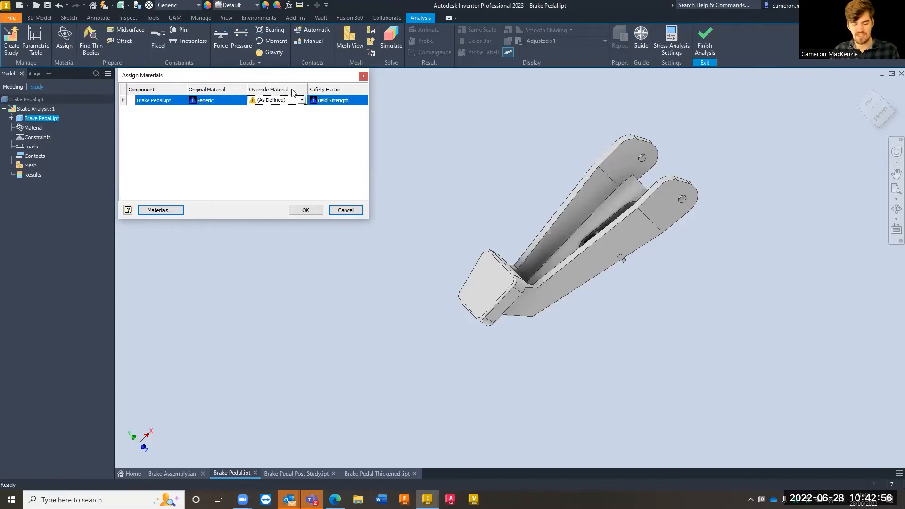
{"action": "left_click", "coordinate": [301, 100]}
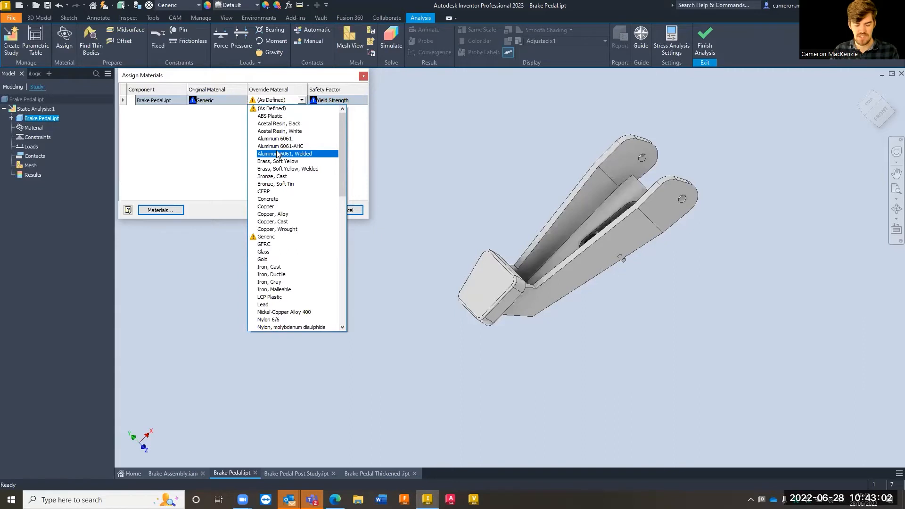
{"action": "scroll", "coordinate": [272, 156], "scroll_direction": "down", "scroll_amount": 1}
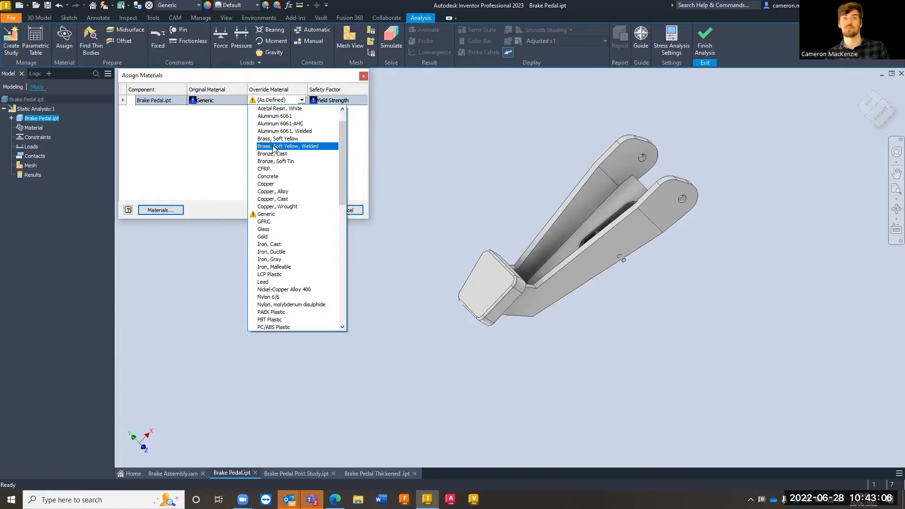
{"action": "scroll", "coordinate": [271, 148], "scroll_direction": "up", "scroll_amount": 1}
{"action": "scroll", "coordinate": [272, 149], "scroll_direction": "down", "scroll_amount": 2}
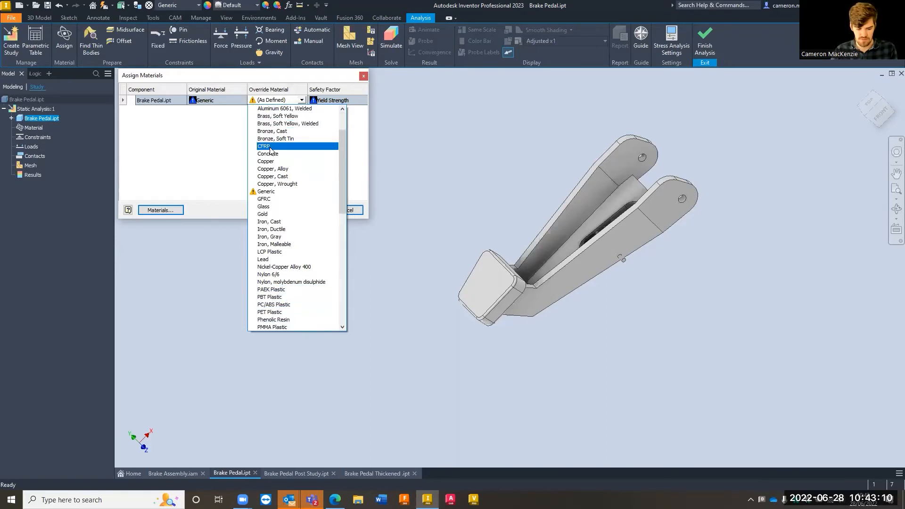
{"action": "left_click", "coordinate": [276, 222]}
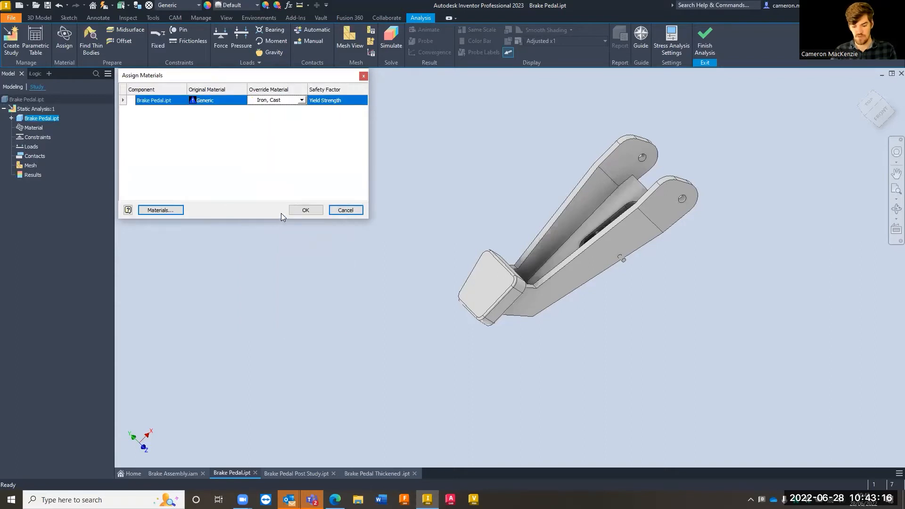
{"action": "left_click", "coordinate": [304, 157]}
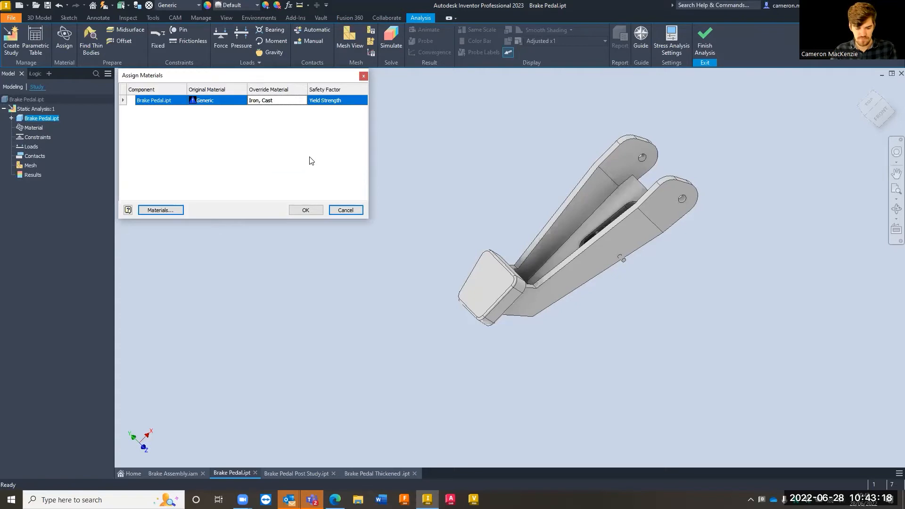
Base the pedal's safety factor on Yield Strength, look over the material library, and accept the material assignment
{"action": "left_click", "coordinate": [339, 100]}
{"action": "left_click", "coordinate": [341, 101]}
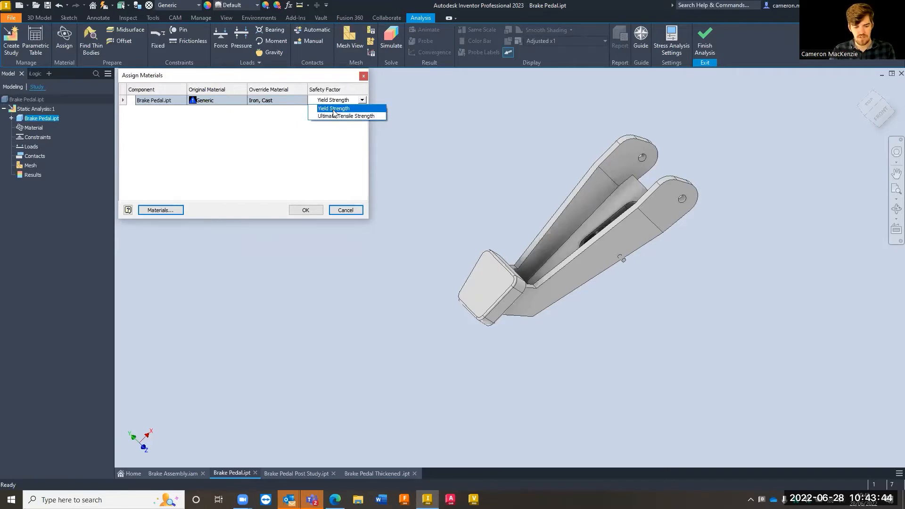
{"action": "left_click", "coordinate": [334, 109]}
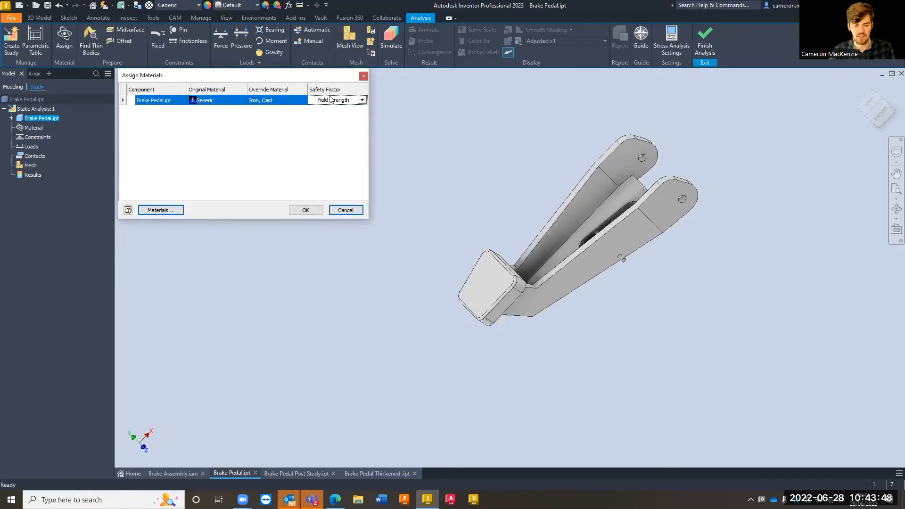
{"action": "left_click", "coordinate": [161, 209]}
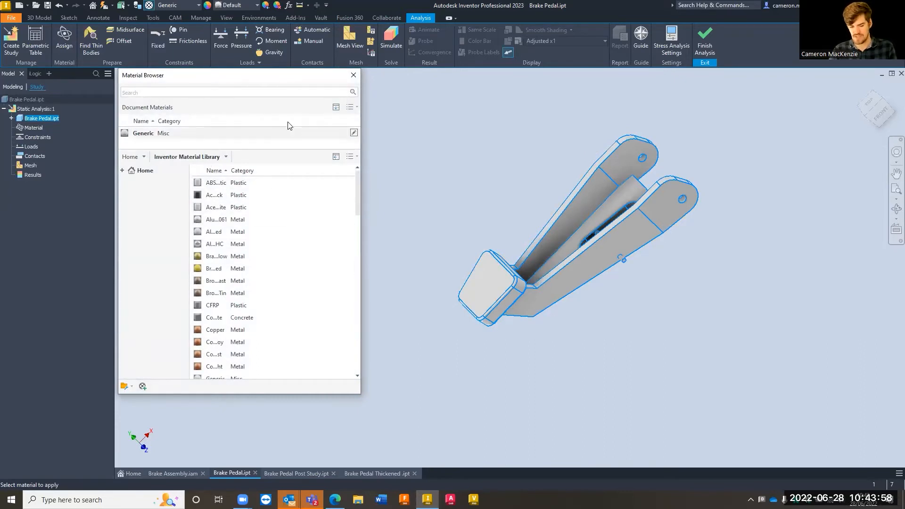
{"action": "left_click", "coordinate": [353, 76]}
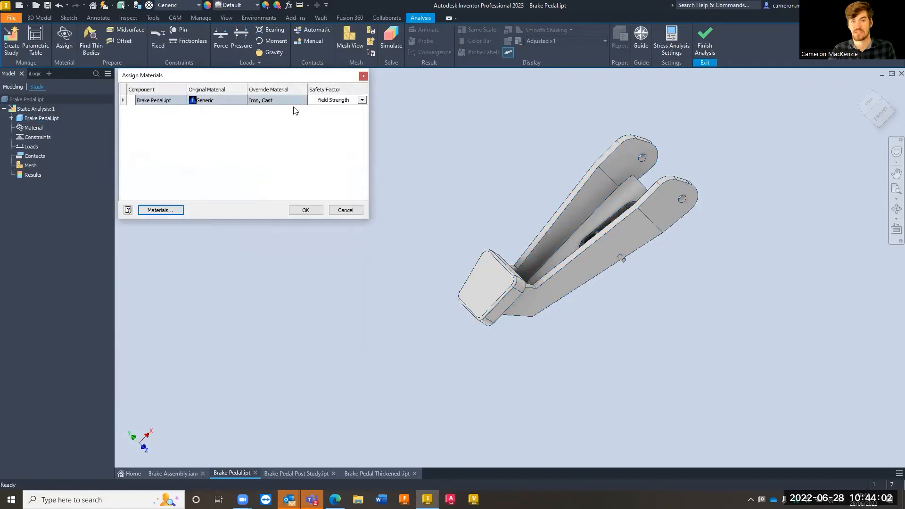
{"action": "left_click", "coordinate": [305, 210]}
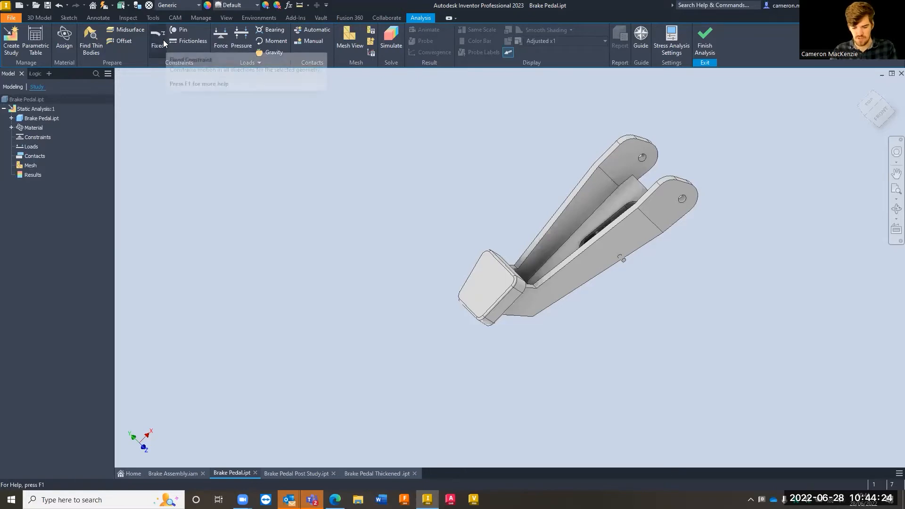
Examine the pedal's pivot lugs, the slot and the small pin crossing it to judge where constraints belong
{"action": "scroll", "coordinate": [558, 165], "scroll_direction": "down", "scroll_amount": 3}
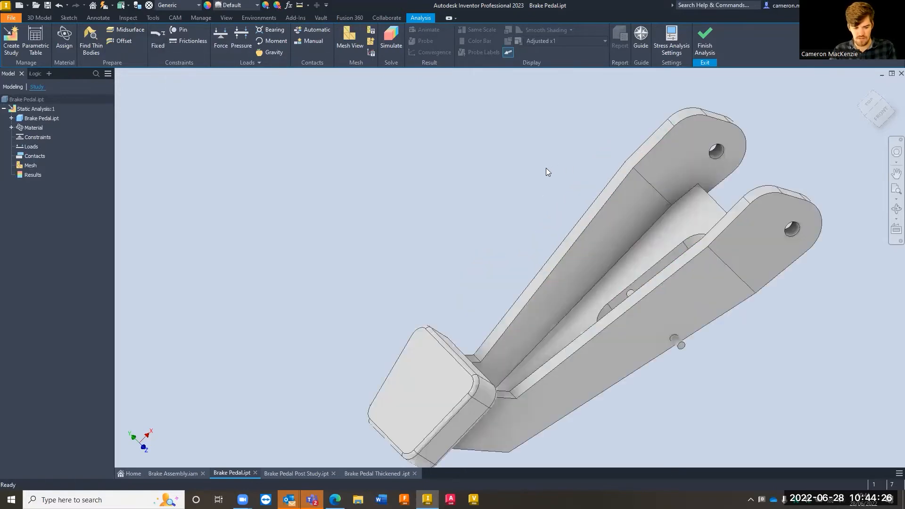
{"action": "middle_click_drag", "start_coordinate": [546, 168], "coordinate": [470, 148]}
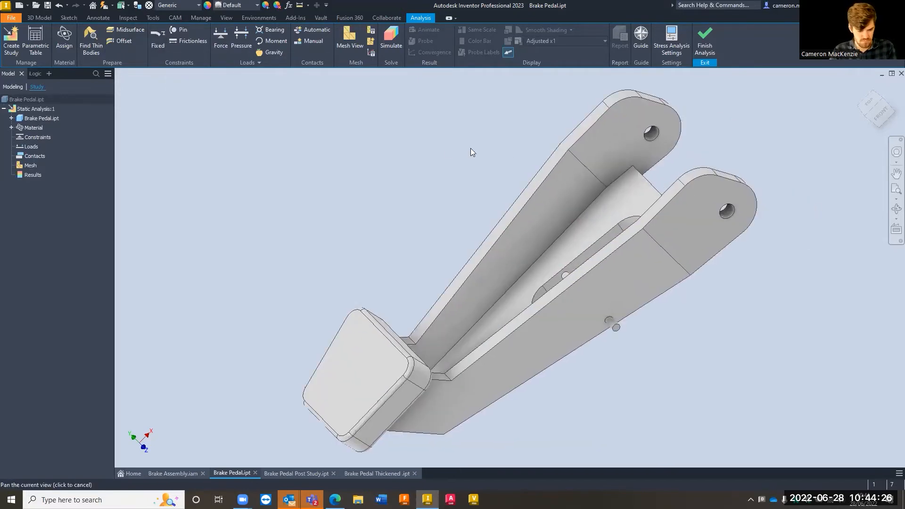
{"action": "left_click", "coordinate": [11, 118]}
{"action": "left_click", "coordinate": [11, 118]}
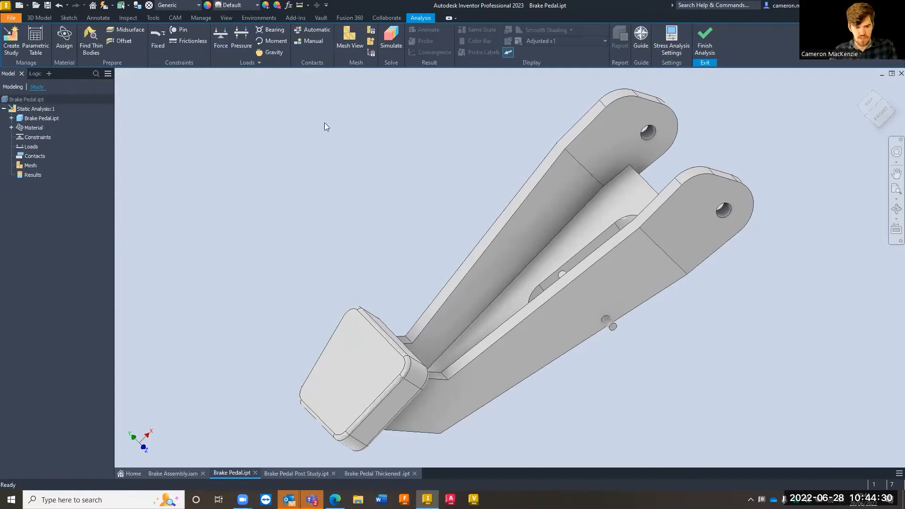
{"action": "scroll", "coordinate": [285, 158], "scroll_direction": "down", "scroll_amount": 3}
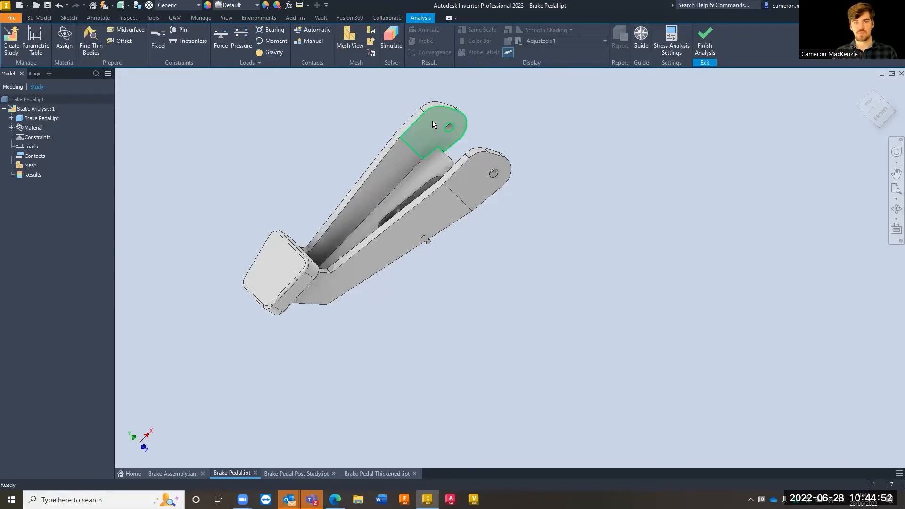
{"action": "mouse_move", "coordinate": [433, 123]}
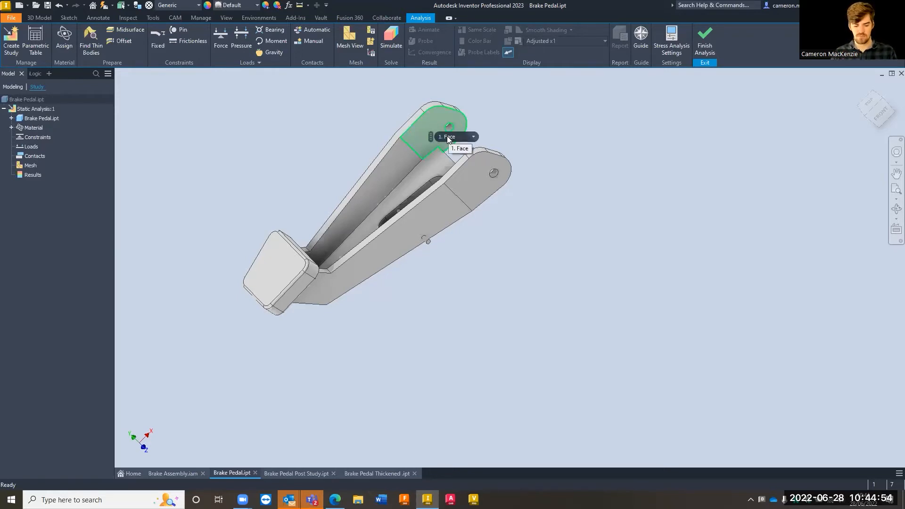
{"action": "scroll", "coordinate": [397, 219], "scroll_direction": "up", "scroll_amount": 4}
{"action": "middle_click_drag", "start_coordinate": [397, 220], "coordinate": [409, 227], "text": "shift"}
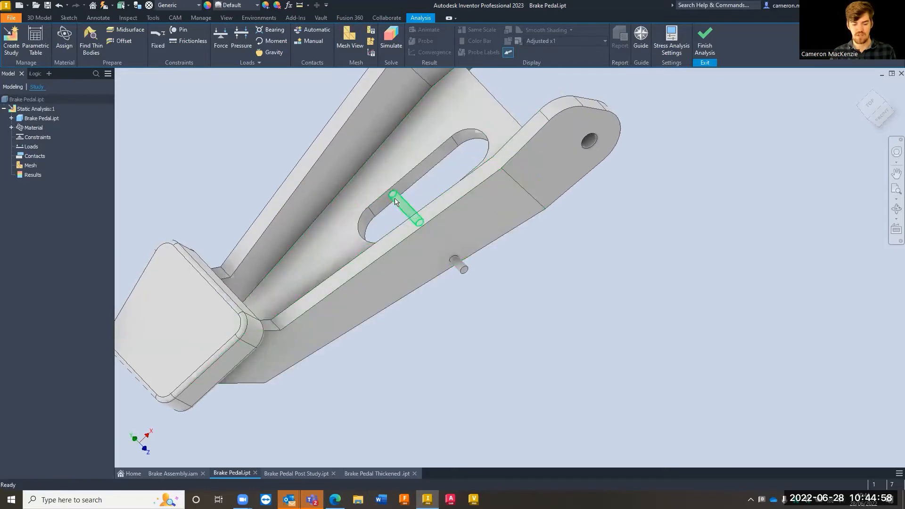
{"action": "mouse_move", "coordinate": [413, 196]}
{"action": "middle_mouse_down", "text": "shift"}
{"action": "mouse_move", "coordinate": [433, 184]}
{"action": "mouse_move", "coordinate": [439, 197]}
{"action": "middle_mouse_up", "text": "shift"}
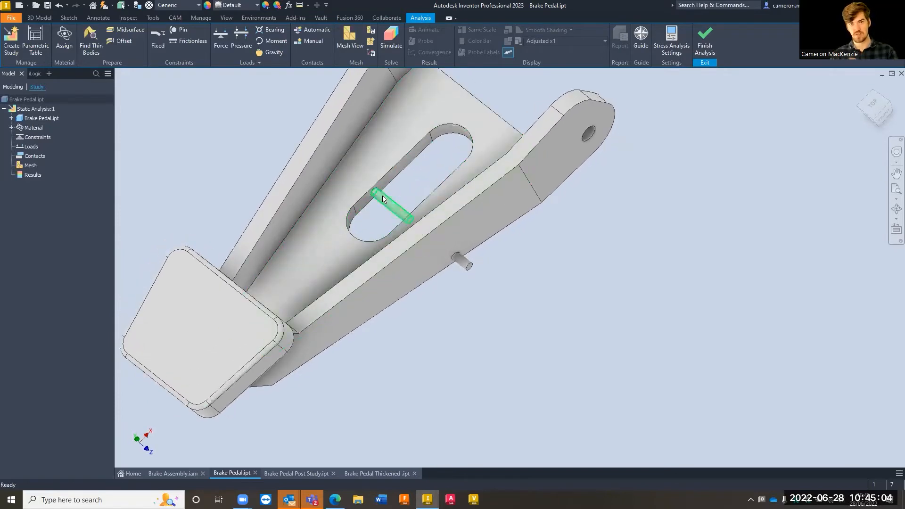
{"action": "mouse_move", "coordinate": [397, 210]}
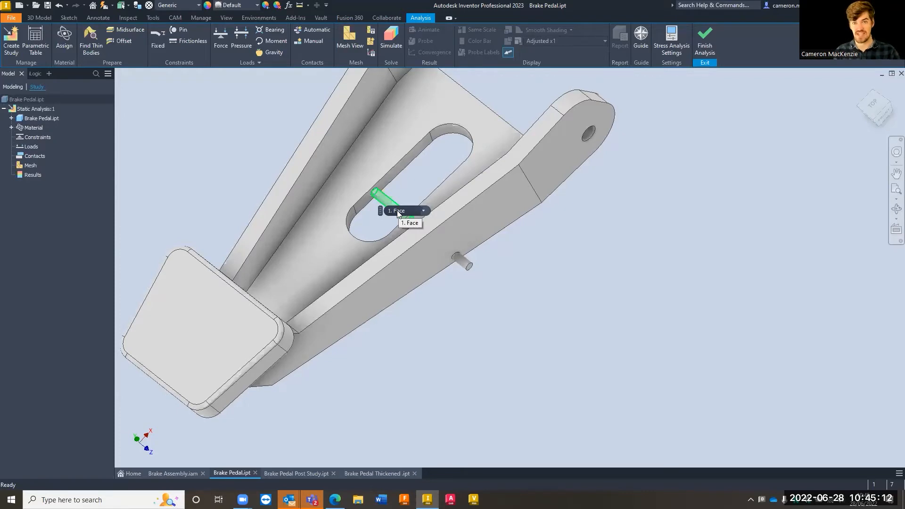
{"action": "scroll", "coordinate": [494, 295], "scroll_direction": "down", "scroll_amount": 3}
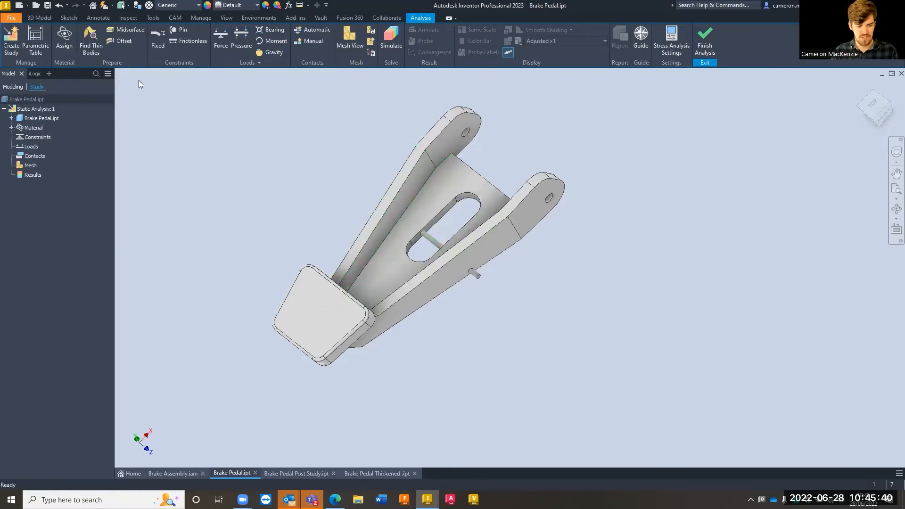
Apply a fixed constraint to the front face of the foot pad, reviewing the extra options and leaving vector components off
{"action": "left_click", "coordinate": [158, 38]}
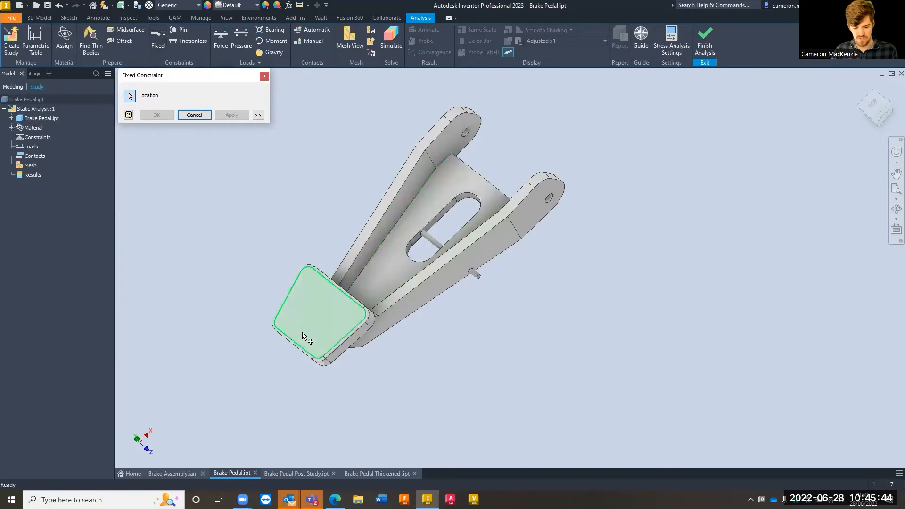
{"action": "scroll", "coordinate": [297, 352], "scroll_direction": "up", "scroll_amount": 2}
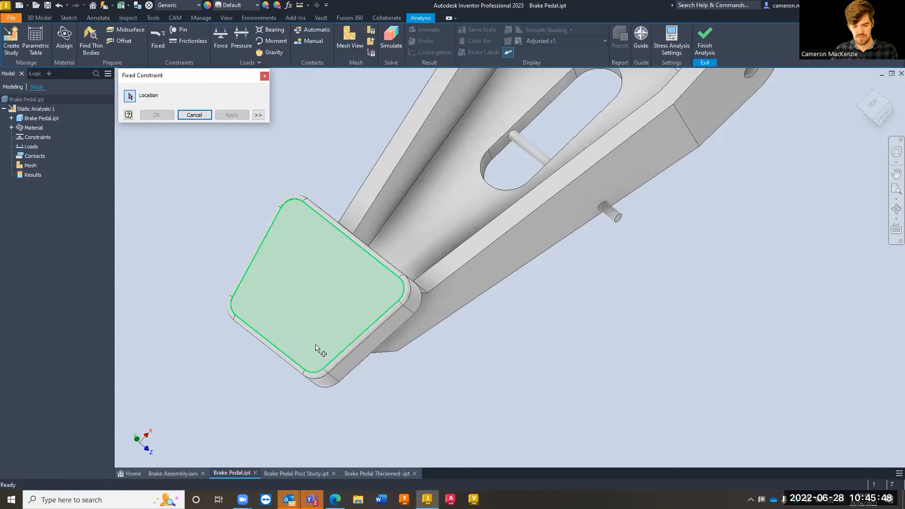
{"action": "left_click", "coordinate": [316, 345]}
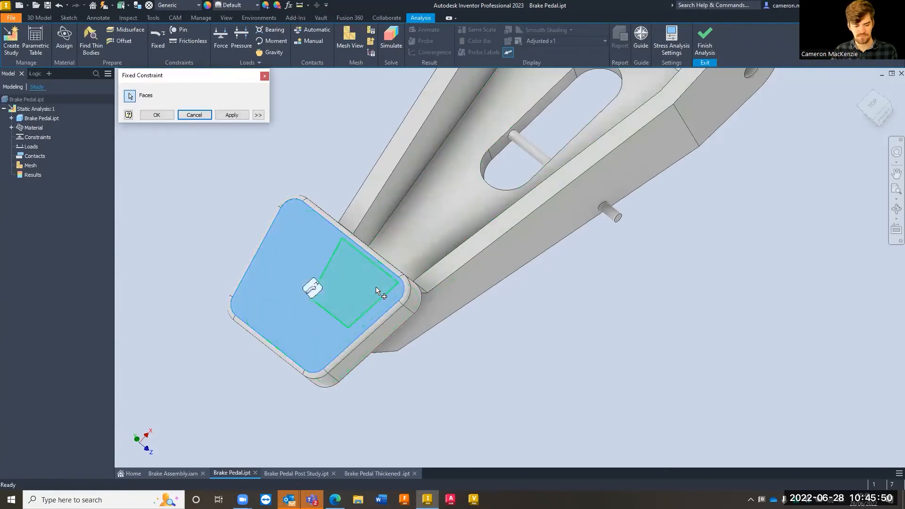
{"action": "left_click", "coordinate": [232, 116]}
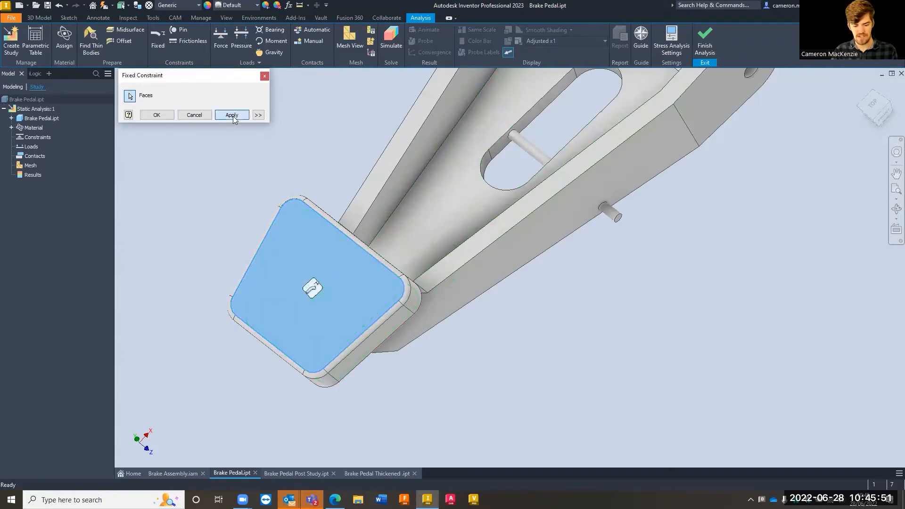
{"action": "left_click", "coordinate": [258, 115]}
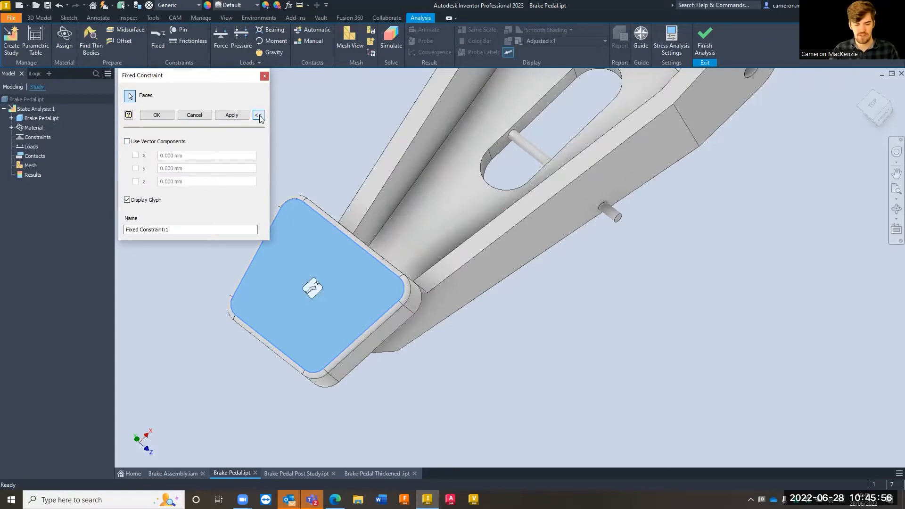
{"action": "left_click", "coordinate": [258, 115]}
{"action": "left_click", "coordinate": [259, 115]}
{"action": "left_click", "coordinate": [258, 116]}
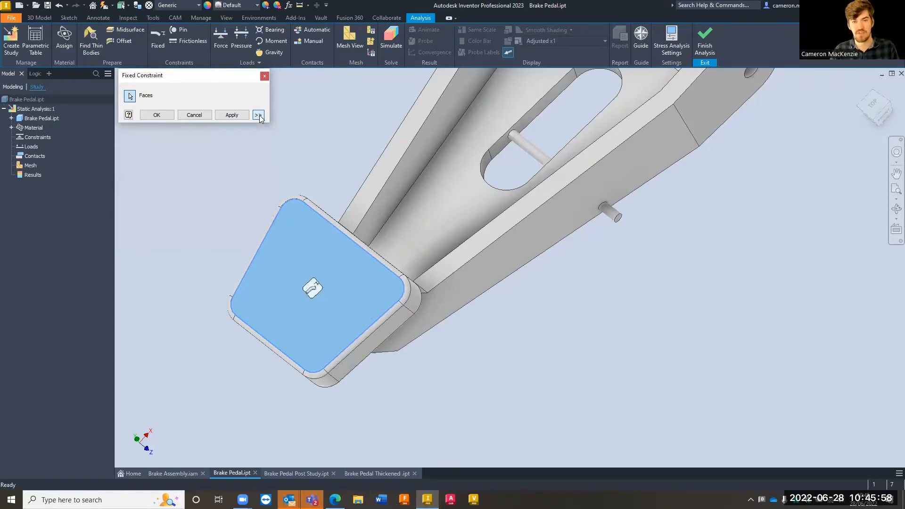
{"action": "left_click", "coordinate": [258, 115]}
{"action": "left_click", "coordinate": [259, 115]}
{"action": "left_click", "coordinate": [259, 115]}
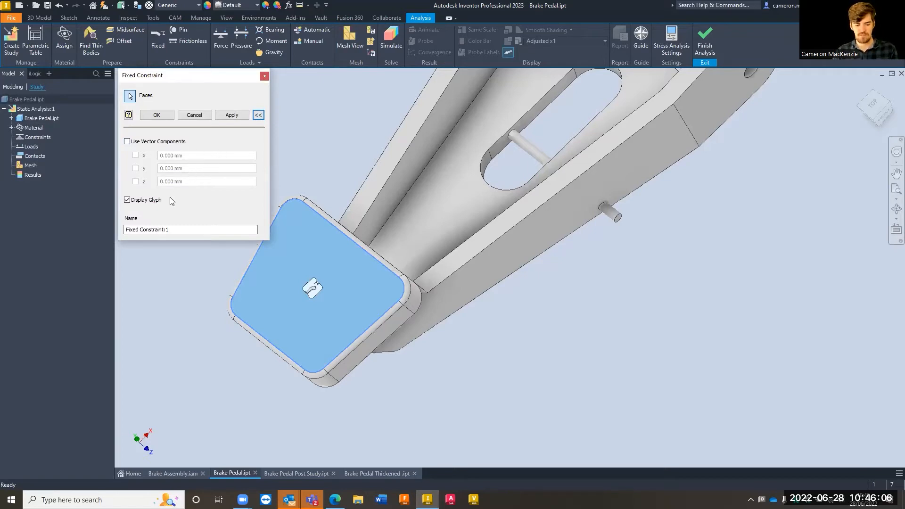
{"action": "left_click", "coordinate": [259, 114]}
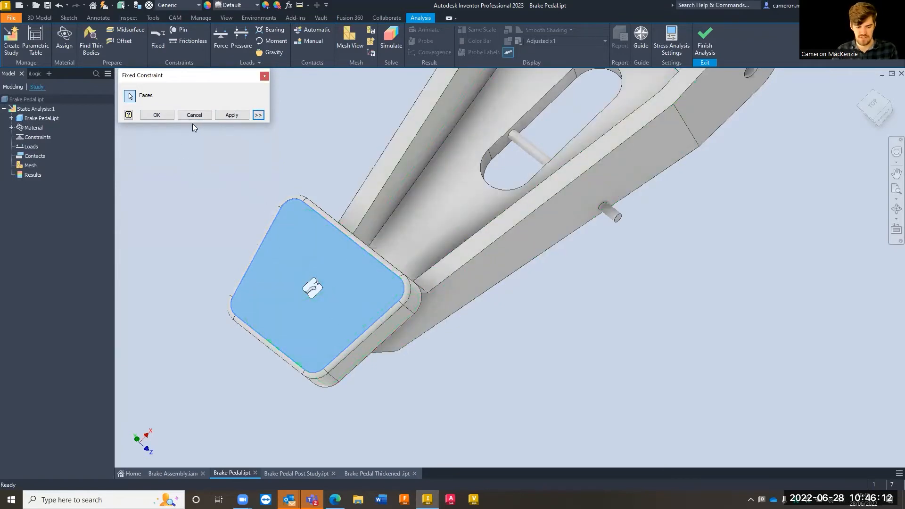
{"action": "left_click", "coordinate": [239, 116]}
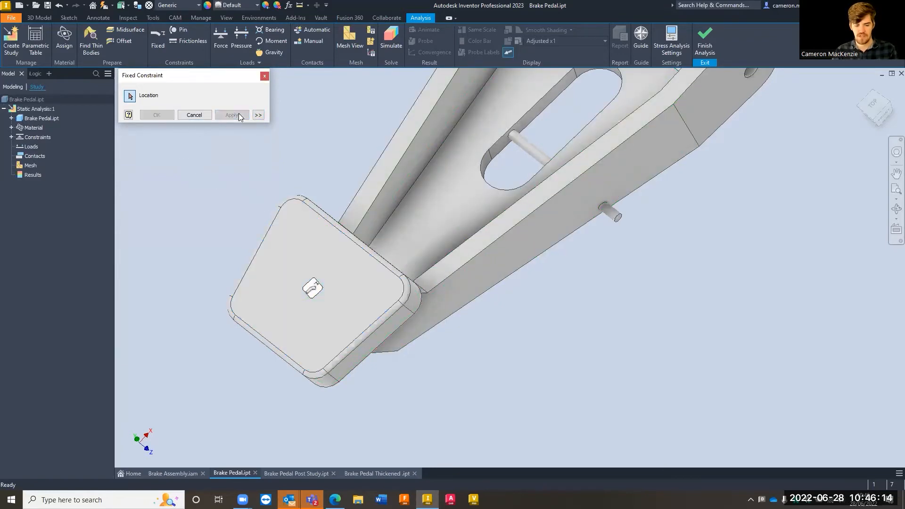
{"action": "left_click", "coordinate": [265, 76]}
Apply pin constraints to the cylindrical hole faces of both pivot lugs
{"action": "scroll", "coordinate": [341, 271], "scroll_direction": "up", "scroll_amount": 4}
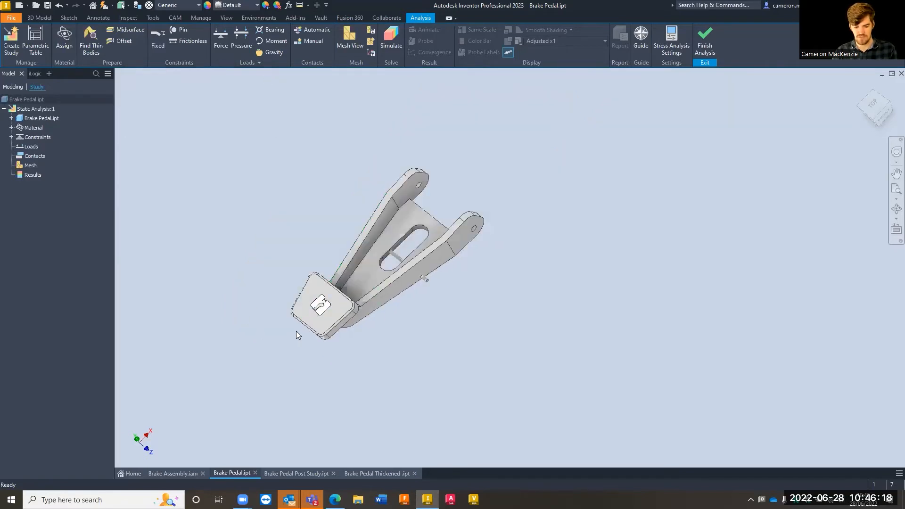
{"action": "scroll", "coordinate": [309, 330], "scroll_direction": "down", "scroll_amount": 3}
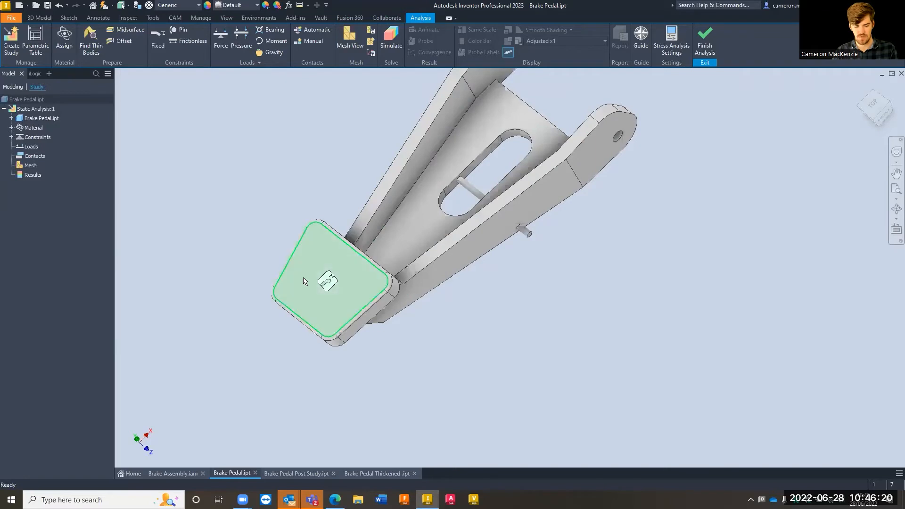
{"action": "middle_click_drag", "start_coordinate": [599, 327], "coordinate": [569, 350]}
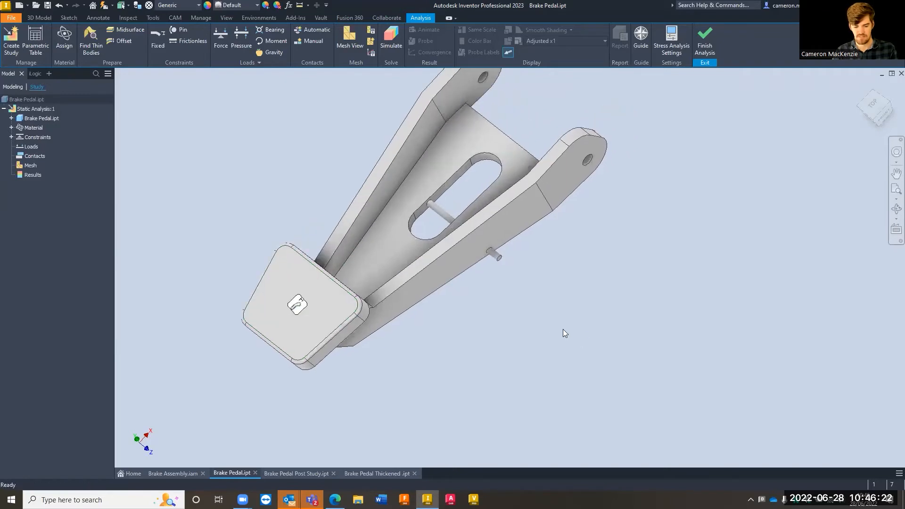
{"action": "left_click", "coordinate": [180, 32]}
{"action": "middle_click_drag", "start_coordinate": [291, 217], "coordinate": [246, 245]}
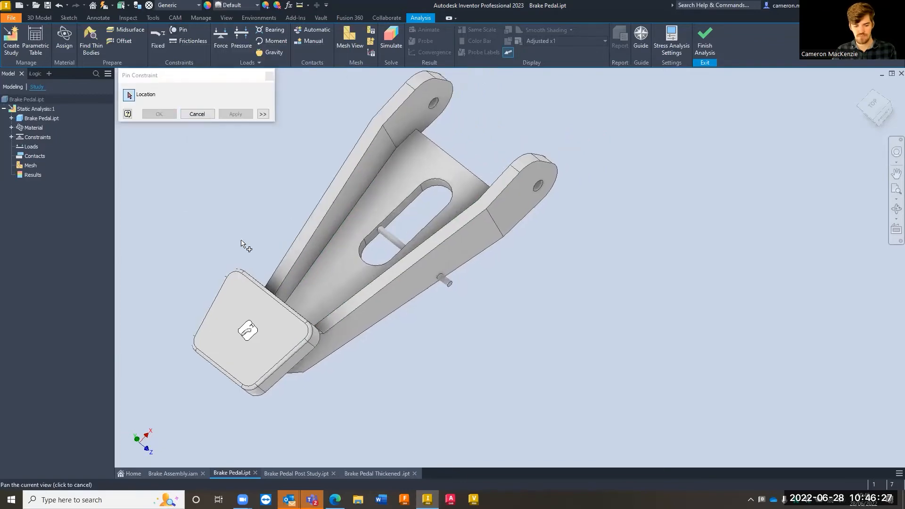
{"action": "scroll", "coordinate": [434, 103], "scroll_direction": "up", "scroll_amount": 4}
{"action": "scroll", "coordinate": [429, 102], "scroll_direction": "up", "scroll_amount": 5}
{"action": "left_click", "coordinate": [428, 104]}
{"action": "left_click", "coordinate": [558, 205]}
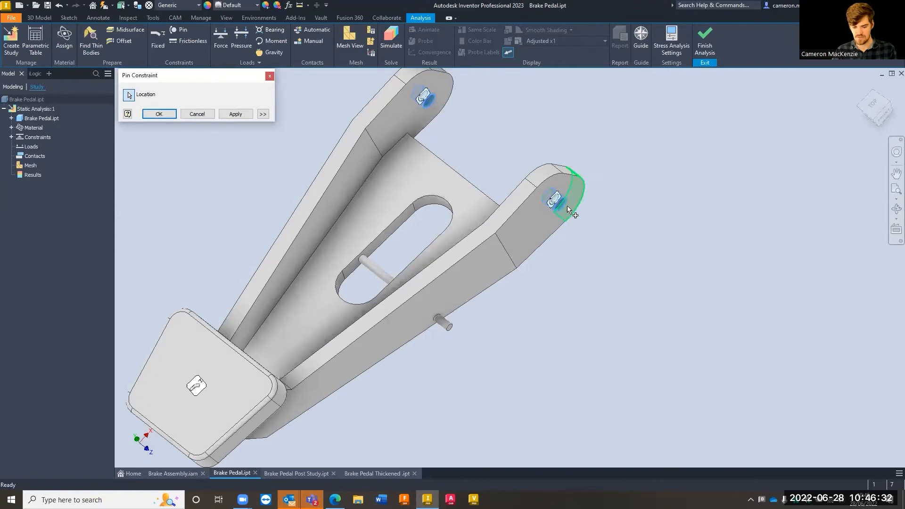
{"action": "left_click", "coordinate": [238, 115]}
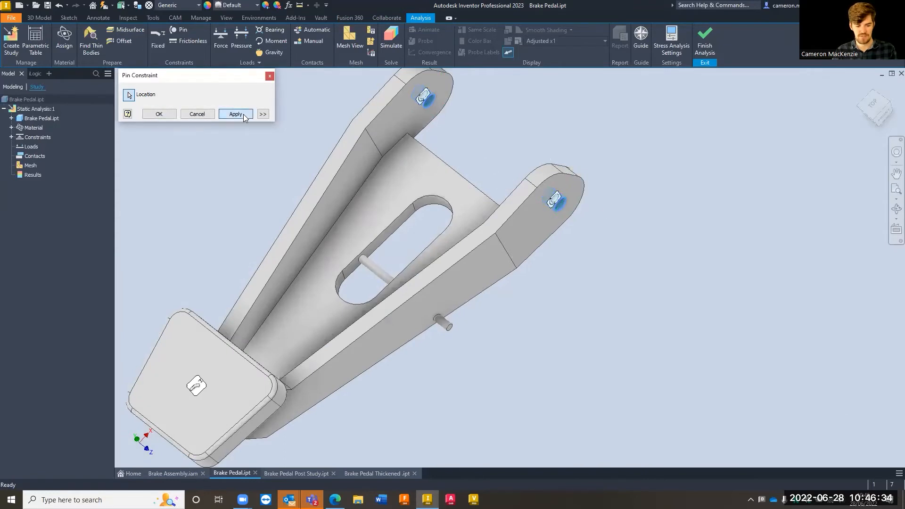
{"action": "left_click", "coordinate": [269, 76]}
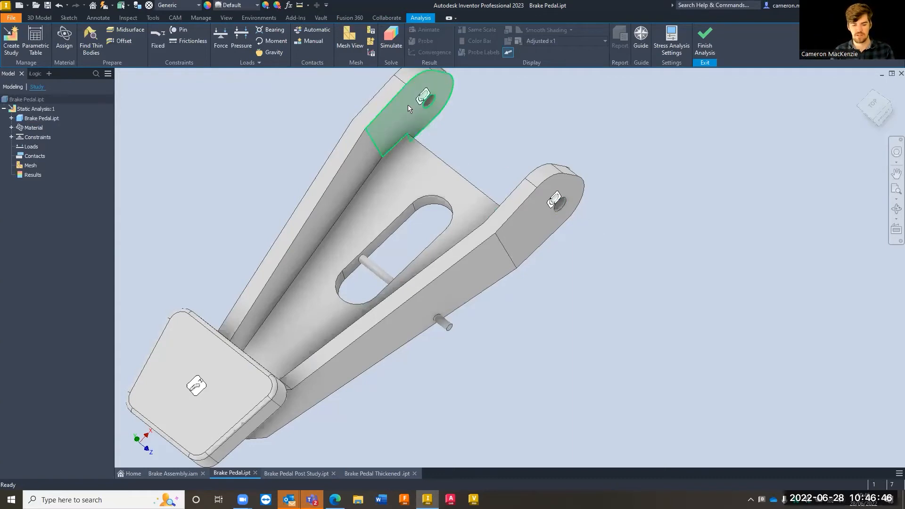
{"action": "scroll", "coordinate": [568, 188], "scroll_direction": "up", "scroll_amount": 5}
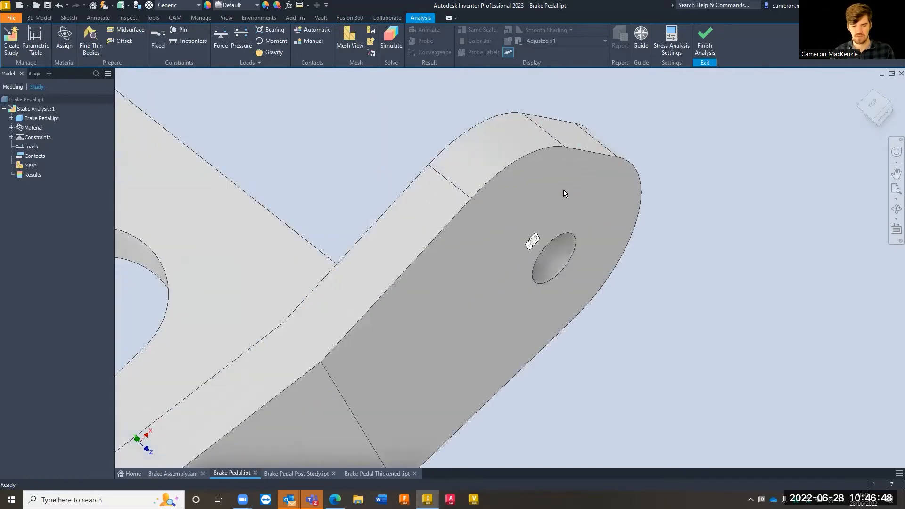
{"action": "scroll", "coordinate": [564, 190], "scroll_direction": "down", "scroll_amount": 6}
{"action": "scroll", "coordinate": [633, 269], "scroll_direction": "down", "scroll_amount": 4}
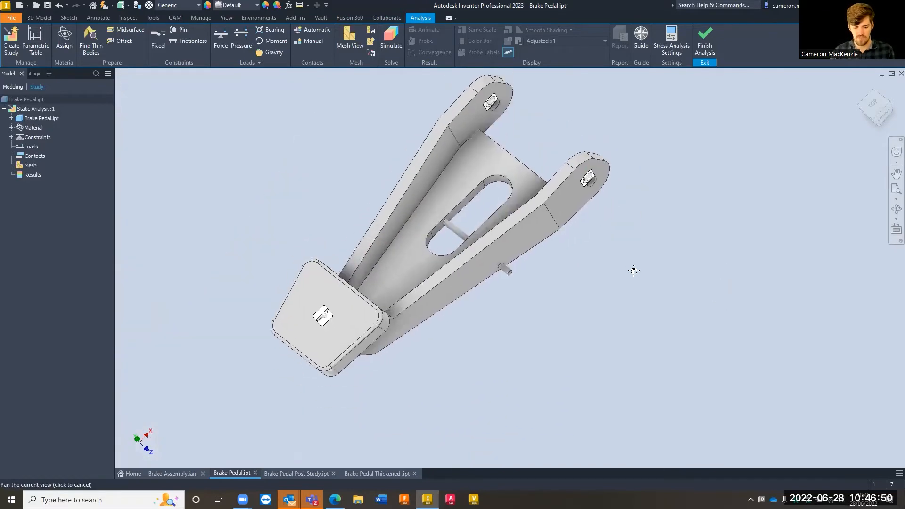
{"action": "scroll", "coordinate": [607, 280], "scroll_direction": "up", "scroll_amount": 3}
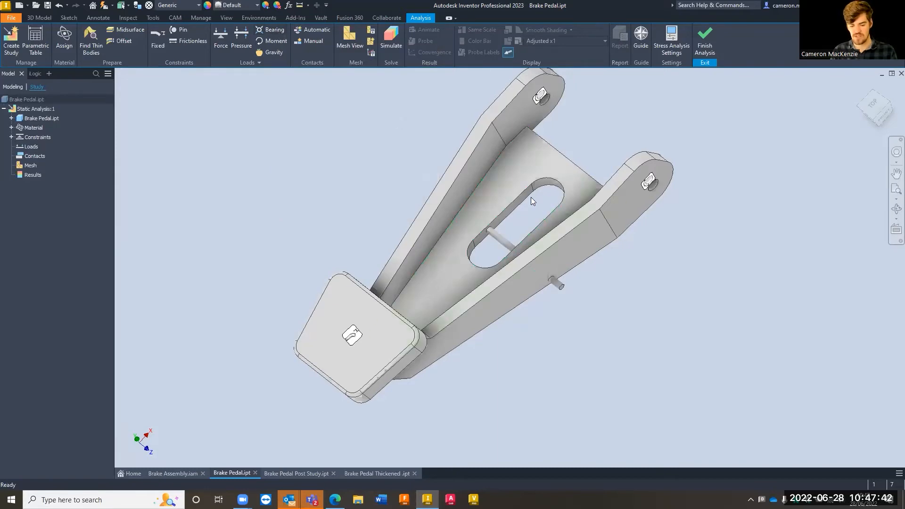
{"action": "scroll", "coordinate": [496, 240], "scroll_direction": "down", "scroll_amount": 5}
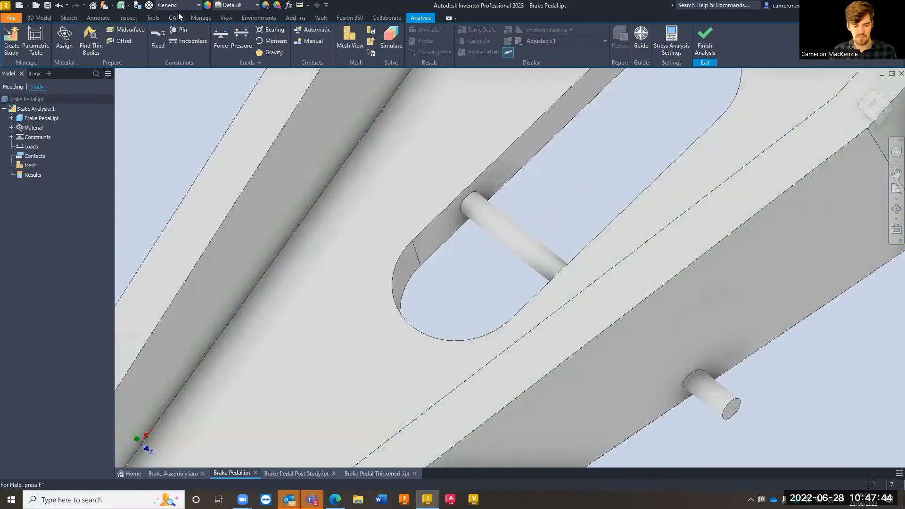
{"action": "left_click", "coordinate": [270, 30]}
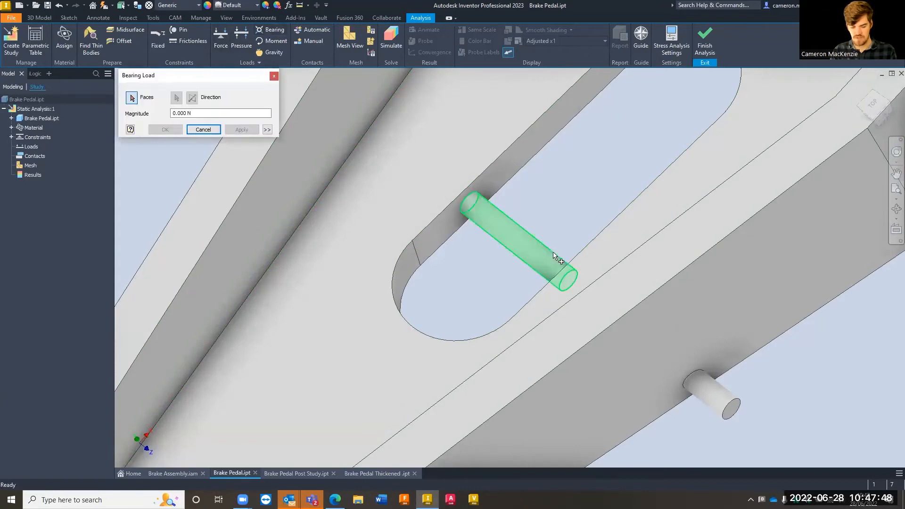
{"action": "left_click", "coordinate": [501, 224]}
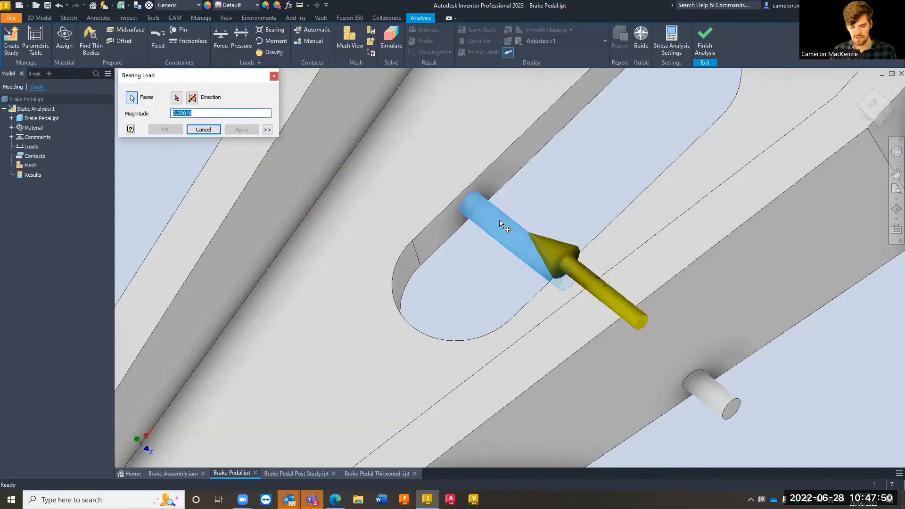
{"action": "left_click", "coordinate": [273, 76]}
Start a force load on the cylindrical face of the small pin crossing the slot
{"action": "left_click", "coordinate": [221, 41]}
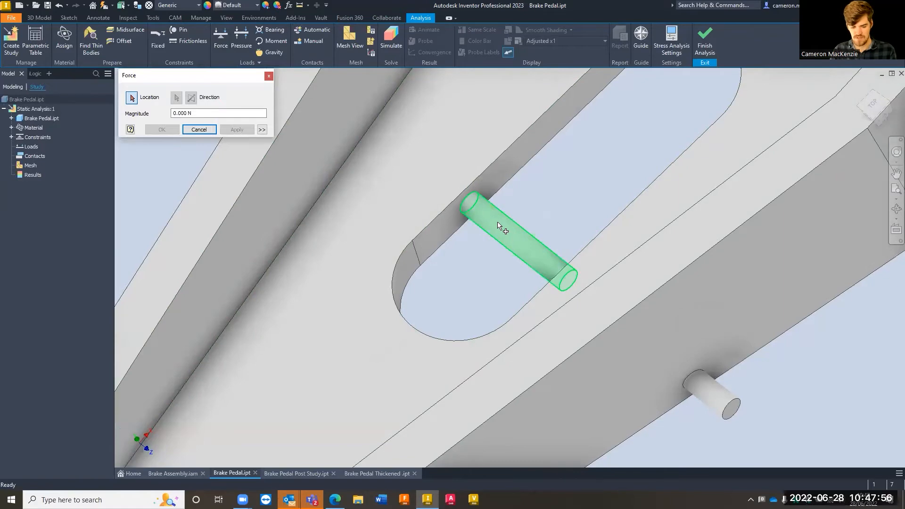
{"action": "left_click", "coordinate": [502, 230]}
{"action": "scroll", "coordinate": [478, 295], "scroll_direction": "down", "scroll_amount": 5}
{"action": "middle_click_drag", "start_coordinate": [476, 288], "coordinate": [414, 257], "text": "shift"}
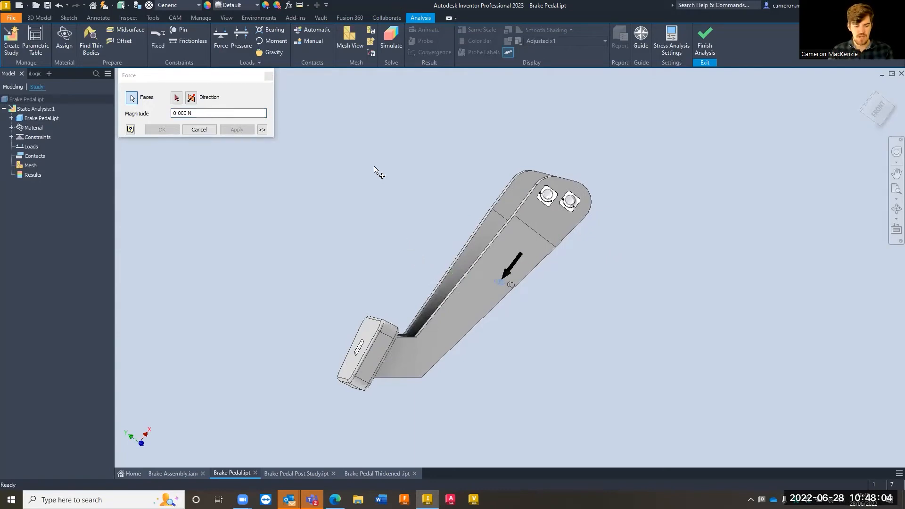
{"action": "middle_click_drag", "start_coordinate": [402, 190], "coordinate": [443, 203], "text": "shift"}
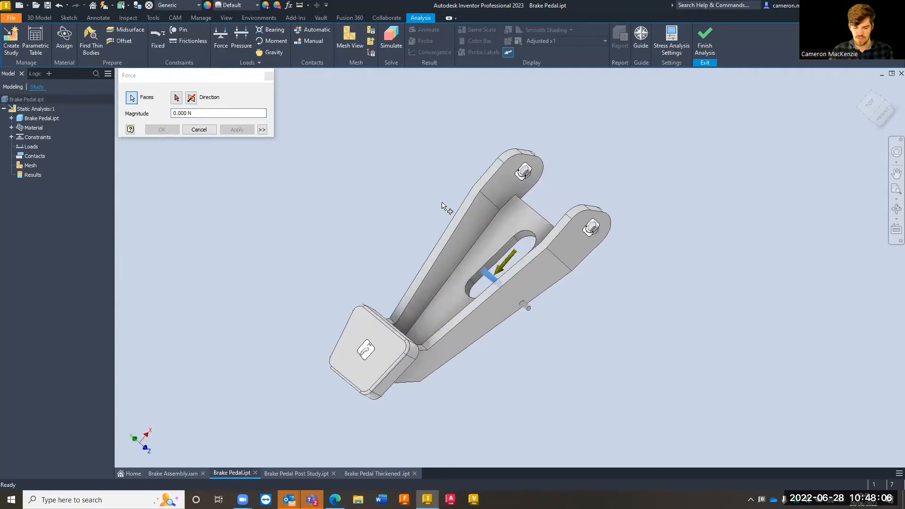
Try the pedal's flat slotted back face as the direction reference for the force
{"action": "left_click", "coordinate": [177, 98]}
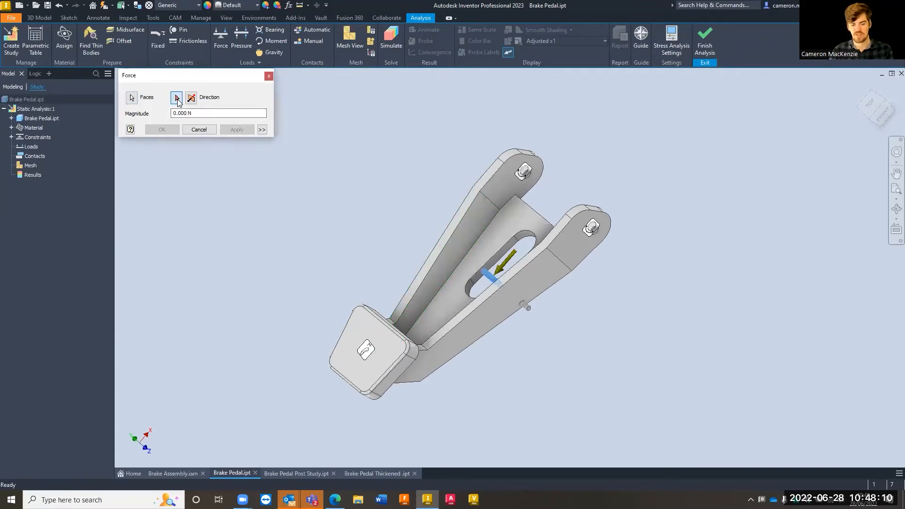
{"action": "middle_click_drag", "start_coordinate": [481, 272], "coordinate": [401, 202], "text": "shift"}
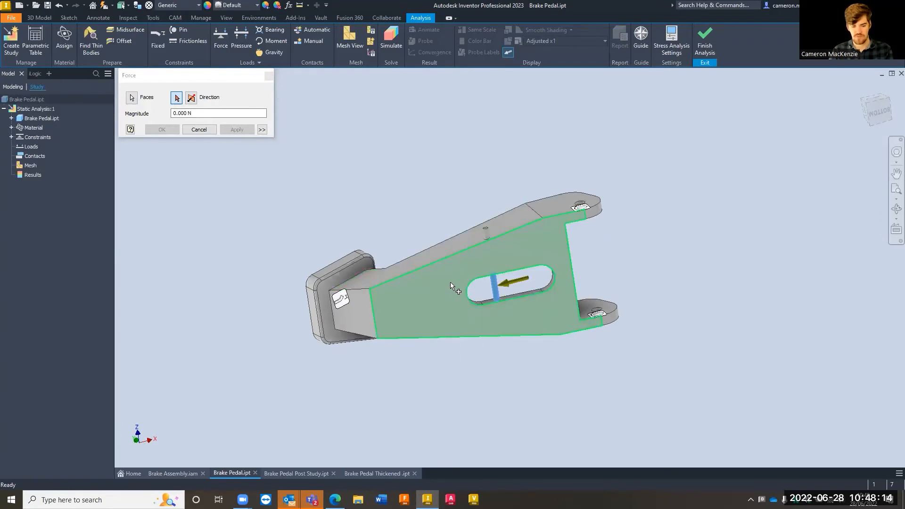
{"action": "left_click", "coordinate": [451, 282]}
{"action": "middle_click_drag", "start_coordinate": [450, 282], "coordinate": [514, 269], "text": "shift"}
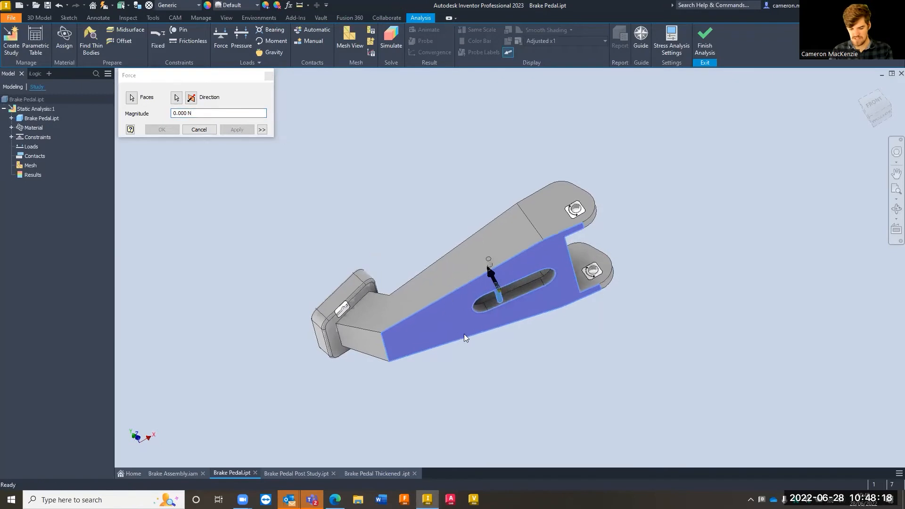
{"action": "scroll", "coordinate": [518, 298], "scroll_direction": "up", "scroll_amount": 2}
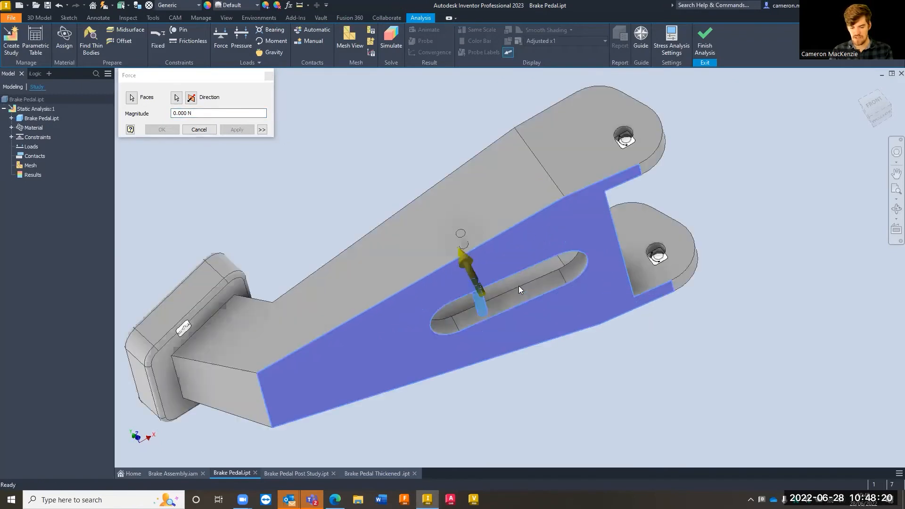
{"action": "middle_click_drag", "start_coordinate": [499, 284], "coordinate": [476, 281], "text": "shift"}
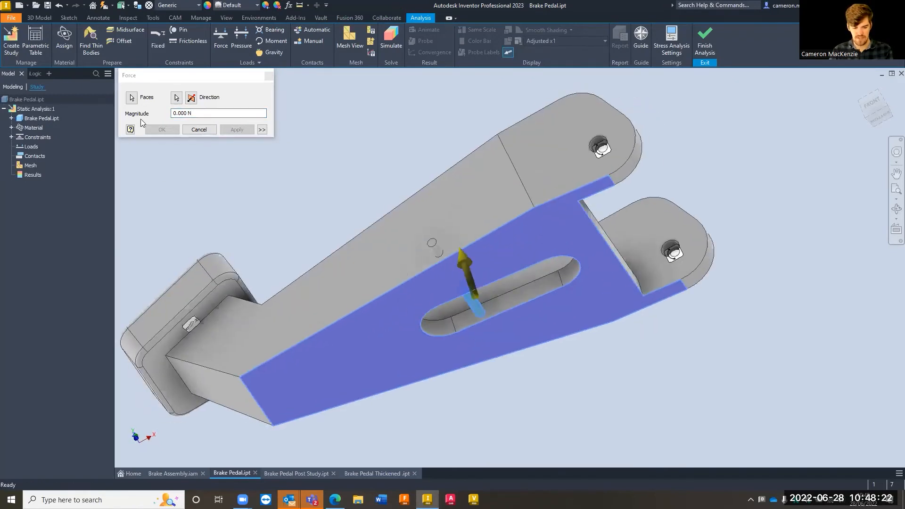
Align the force with the bend edge on the side arm near the pivot lug, flipped to point away from the slotted back face
{"action": "left_click", "coordinate": [176, 99]}
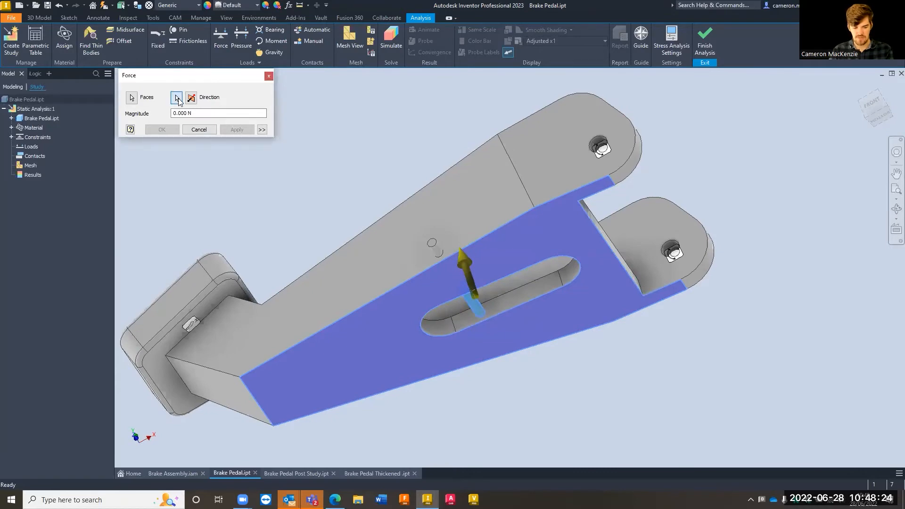
{"action": "middle_click_drag", "start_coordinate": [416, 166], "coordinate": [437, 178], "text": "shift"}
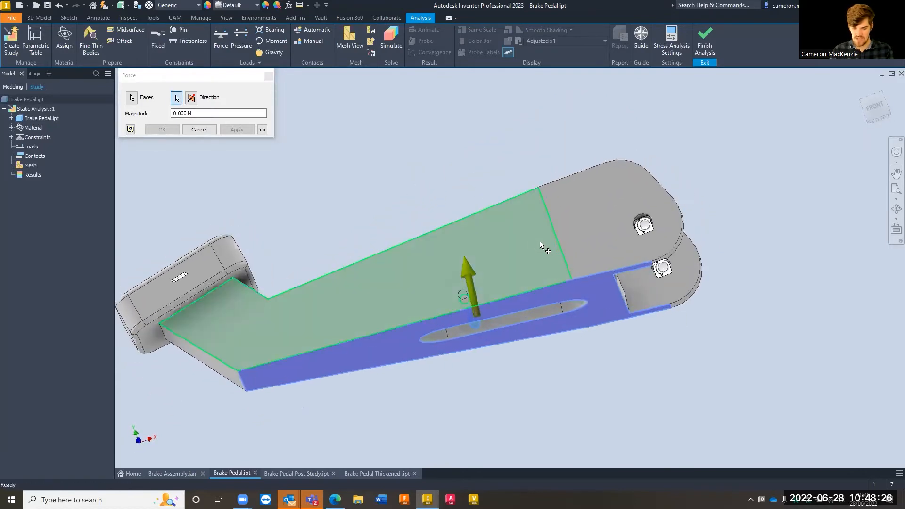
{"action": "left_click", "coordinate": [559, 245]}
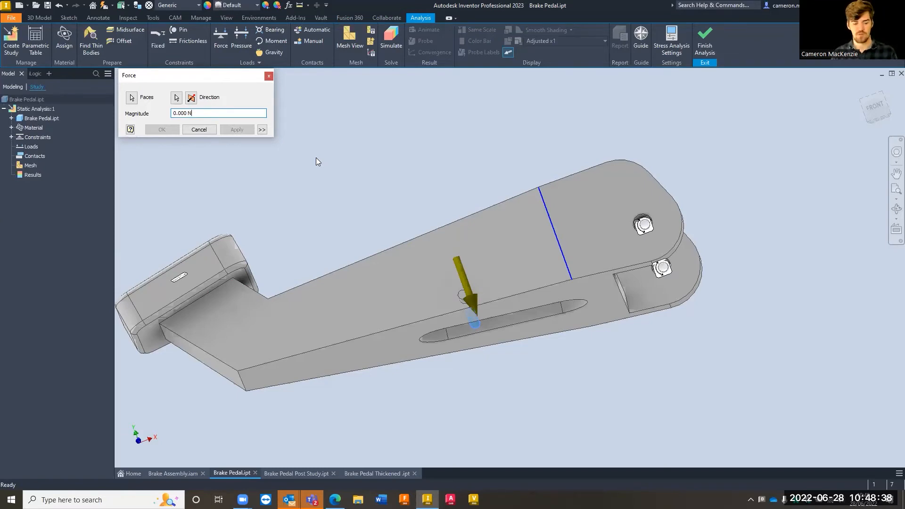
{"action": "left_click", "coordinate": [192, 99]}
{"action": "left_click", "coordinate": [192, 98]}
{"action": "left_click", "coordinate": [191, 98]}
{"action": "left_click", "coordinate": [192, 98]}
{"action": "left_click", "coordinate": [192, 98]}
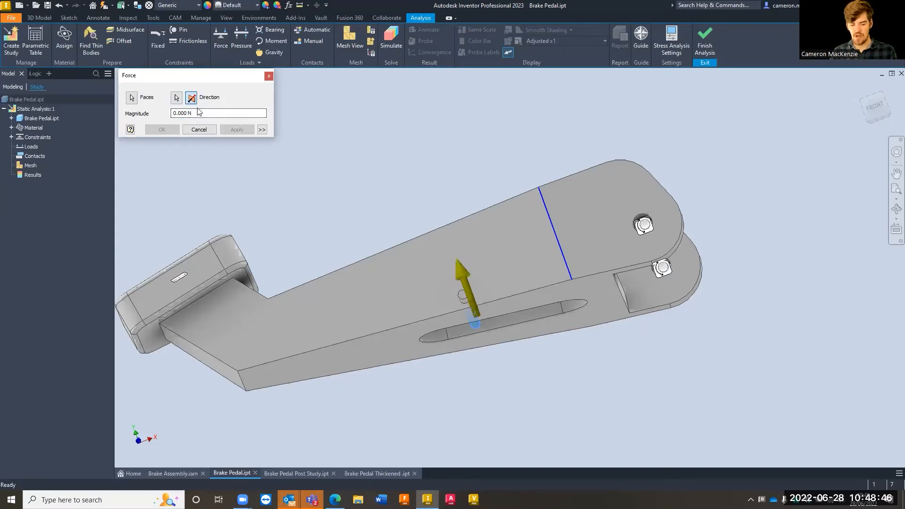
Set the force magnitude to 200 N, apply the load to the slot pin, and close the Force command
{"action": "left_click", "coordinate": [187, 113]}
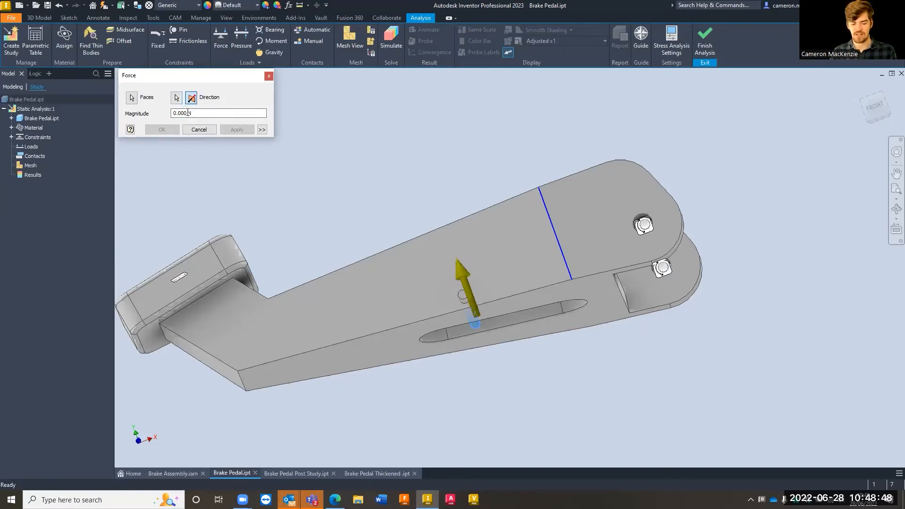
{"action": "left_click_drag", "start_coordinate": [188, 112], "coordinate": [161, 116]}
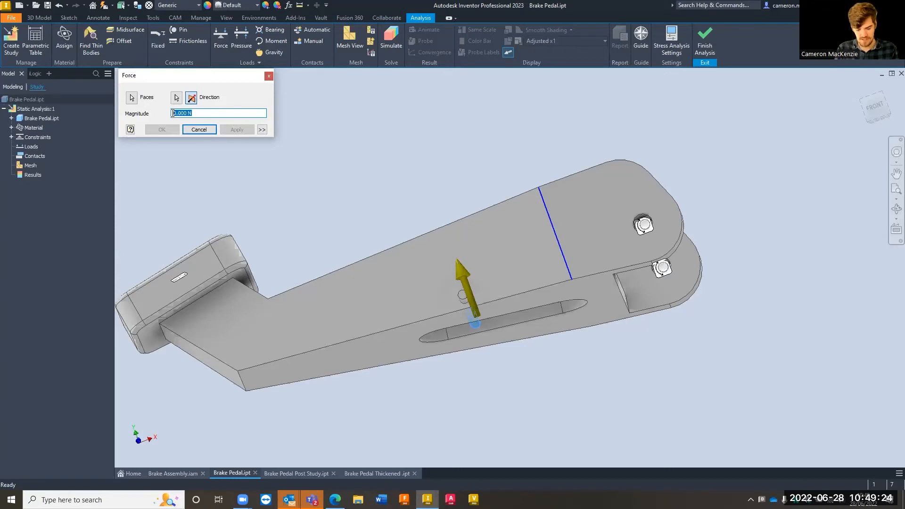
{"action": "type", "text": "40"}
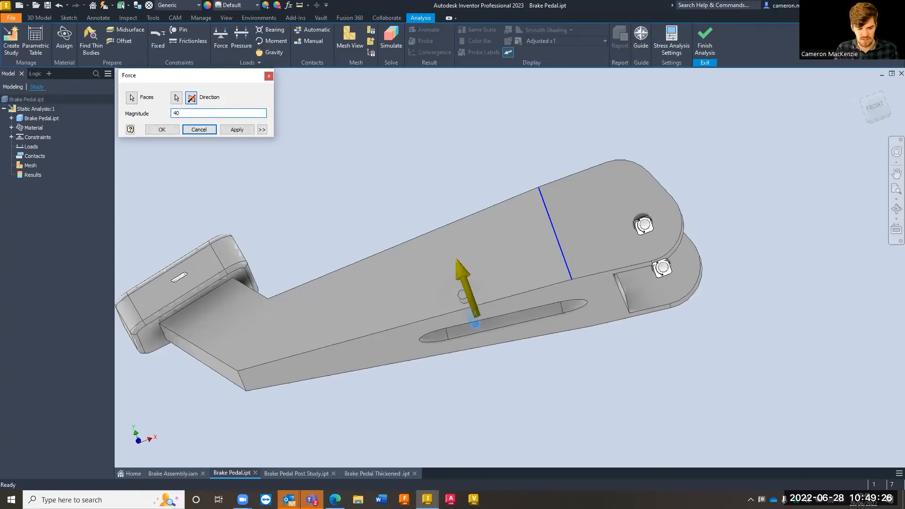
{"action": "type", "text": "0"}
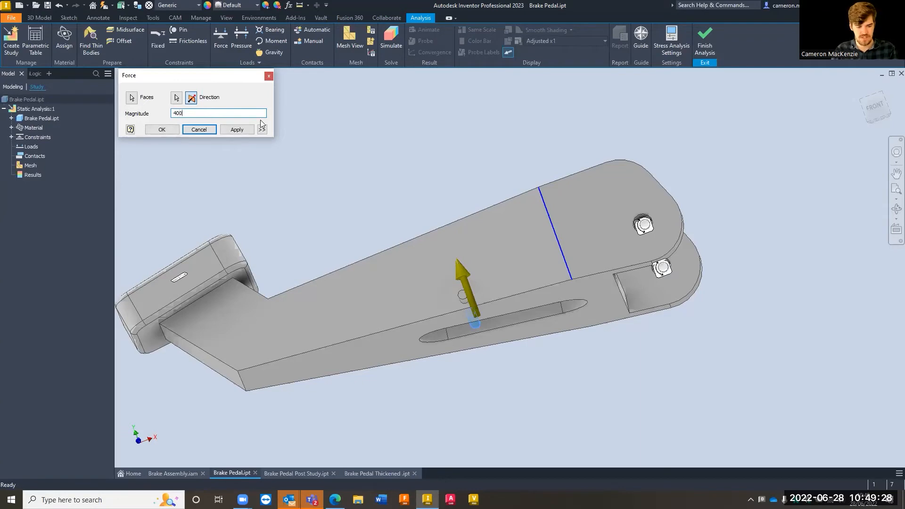
{"action": "left_click", "coordinate": [235, 130]}
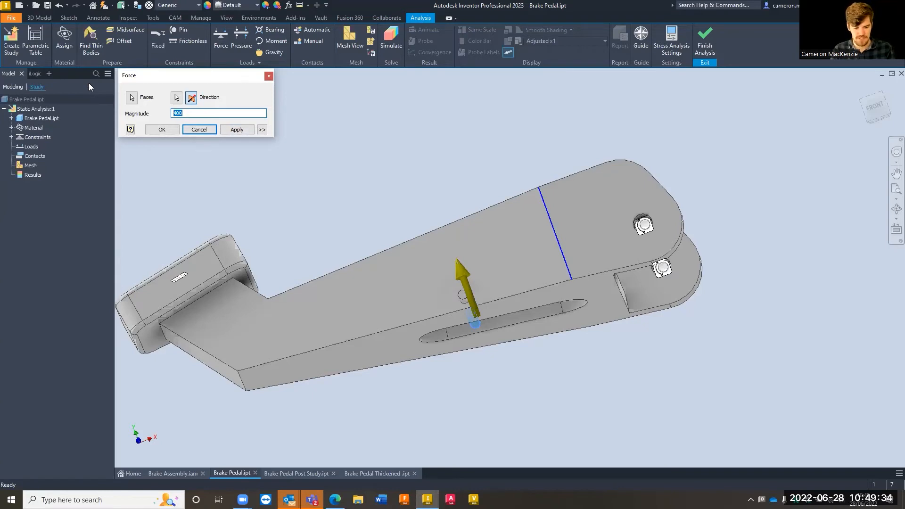
{"action": "type", "text": "200"}
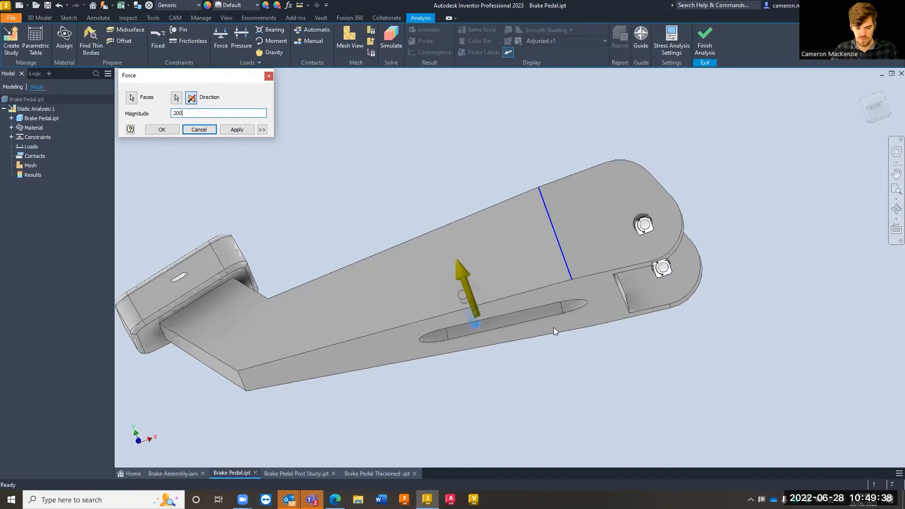
{"action": "left_click", "coordinate": [236, 129]}
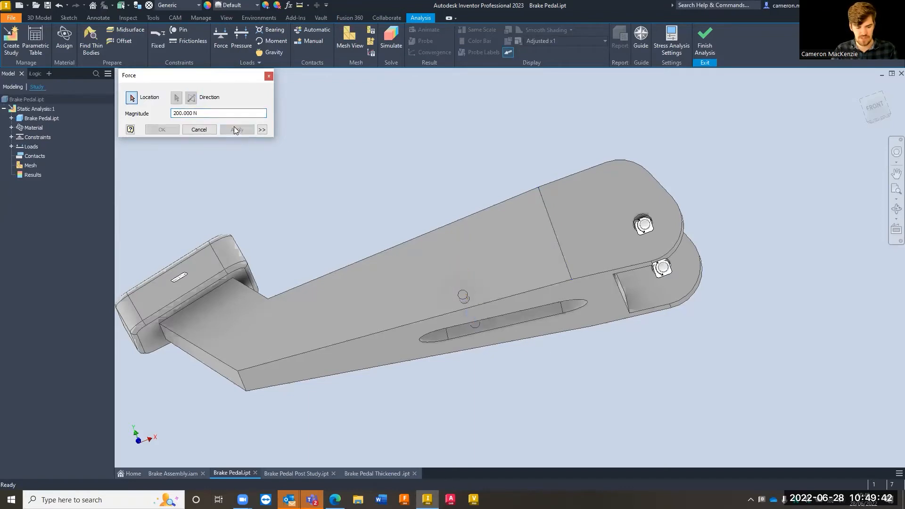
{"action": "scroll", "coordinate": [499, 327], "scroll_direction": "up", "scroll_amount": 3}
{"action": "scroll", "coordinate": [498, 326], "scroll_direction": "up", "scroll_amount": 2}
{"action": "middle_click_drag", "start_coordinate": [499, 312], "coordinate": [495, 287], "text": "shift"}
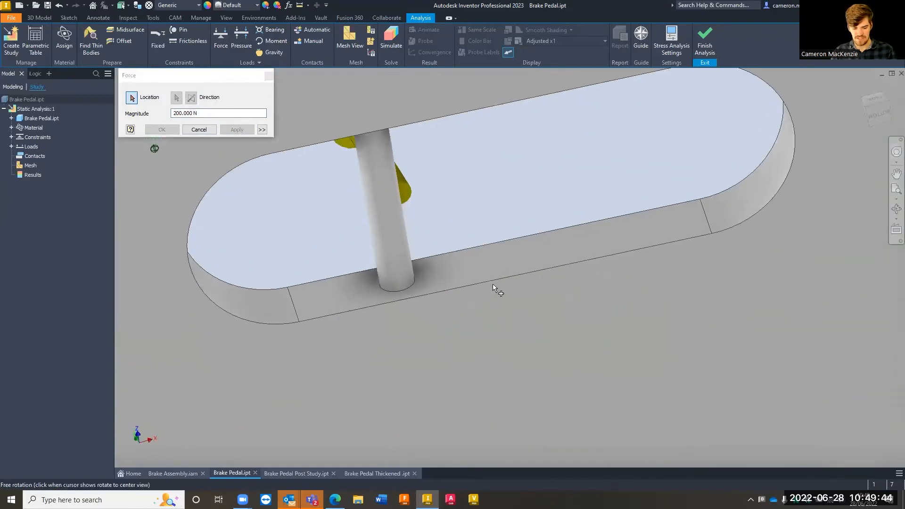
{"action": "scroll", "coordinate": [417, 206], "scroll_direction": "down", "scroll_amount": 6}
{"action": "middle_click_drag", "start_coordinate": [417, 207], "coordinate": [499, 256], "text": "shift"}
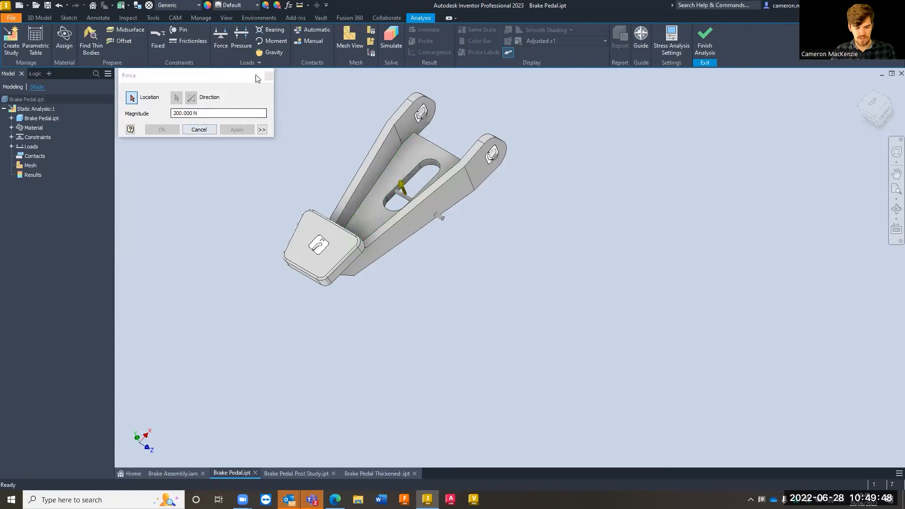
{"action": "left_click", "coordinate": [268, 76]}
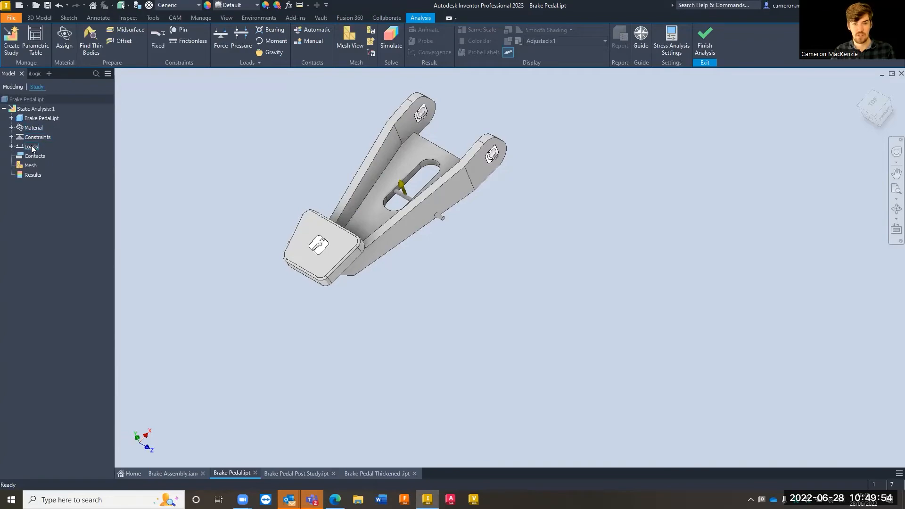
Check the force arrow on the slot pin together with the pad and pivot hole constraints on the pedal
{"action": "scroll", "coordinate": [420, 196], "scroll_direction": "up", "scroll_amount": 5}
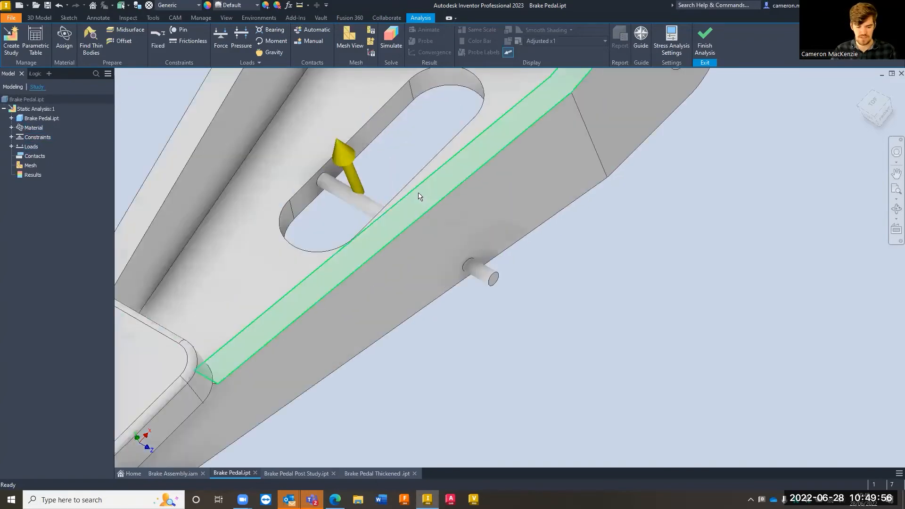
{"action": "scroll", "coordinate": [479, 341], "scroll_direction": "down", "scroll_amount": 3}
{"action": "scroll", "coordinate": [479, 339], "scroll_direction": "down", "scroll_amount": 3}
{"action": "middle_click_drag", "start_coordinate": [479, 339], "coordinate": [438, 338], "text": "shift"}
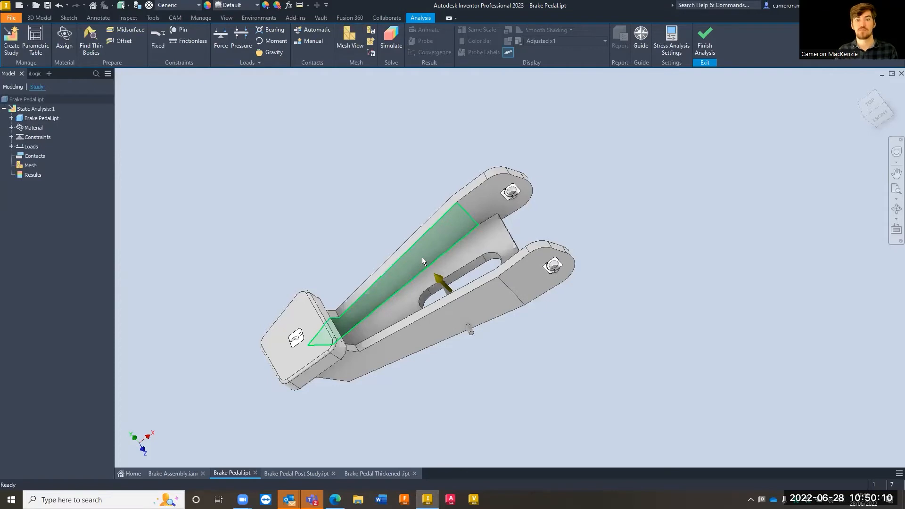
{"action": "mouse_move", "coordinate": [437, 274]}
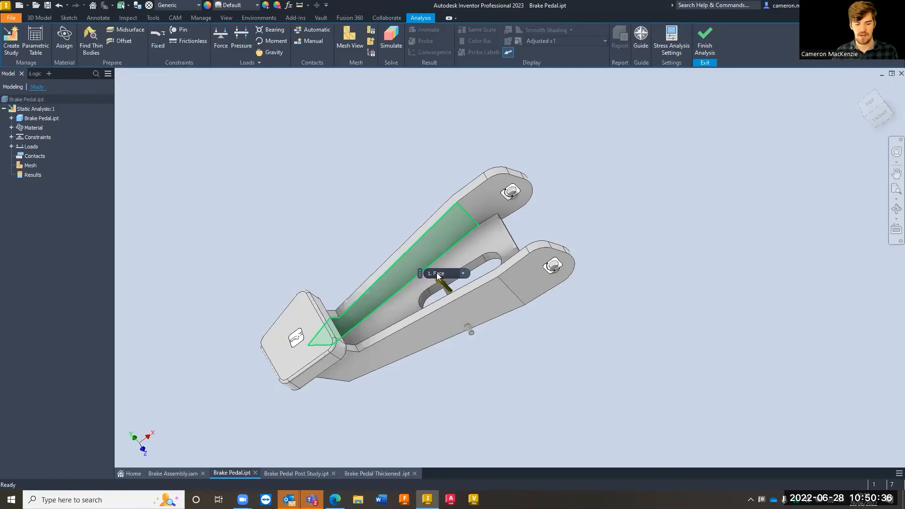
{"action": "middle_click_drag", "start_coordinate": [355, 250], "coordinate": [353, 211]}
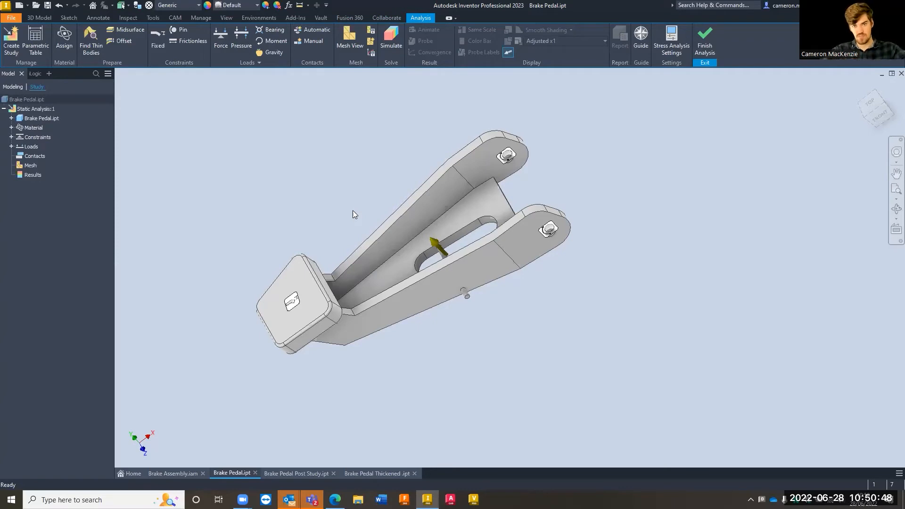
Review the mesh settings for average and minimum element size, grading factor and maximum turn angle, and leave them unchanged
{"action": "left_click", "coordinate": [371, 31]}
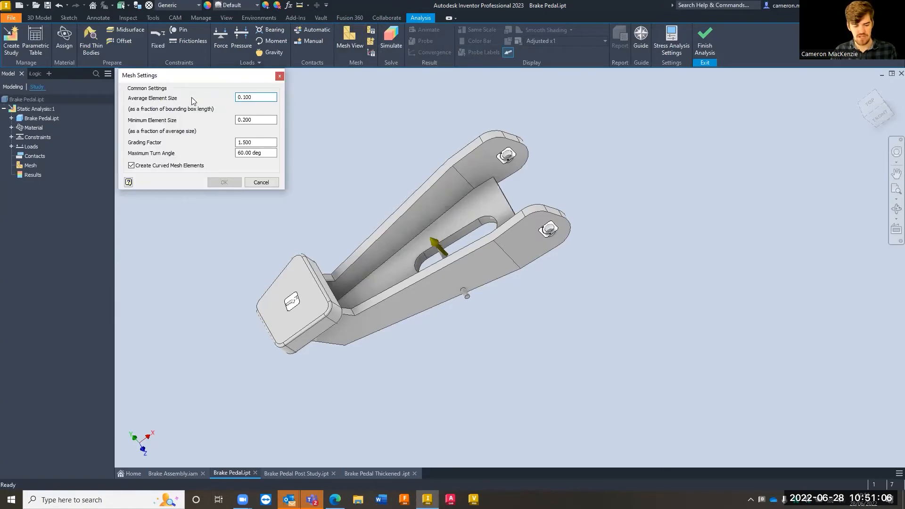
{"action": "key", "text": "Tab"}
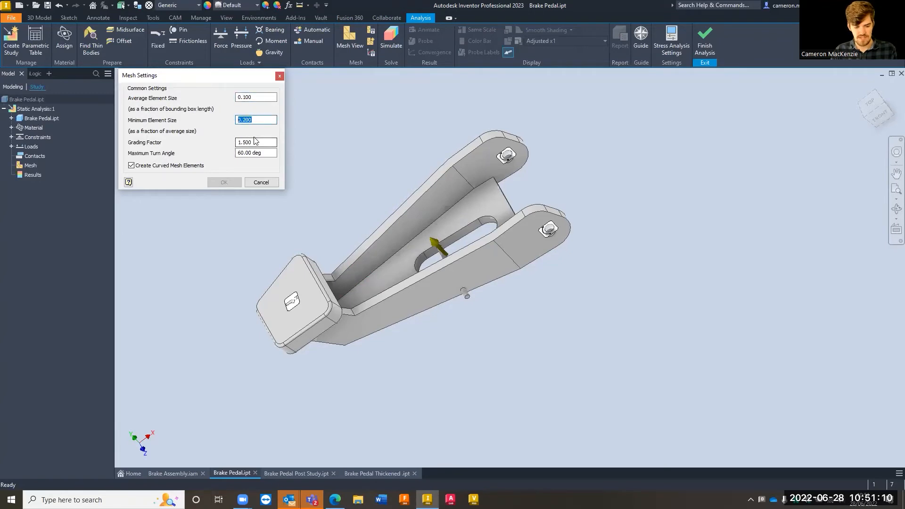
{"action": "key", "text": "Tab"}
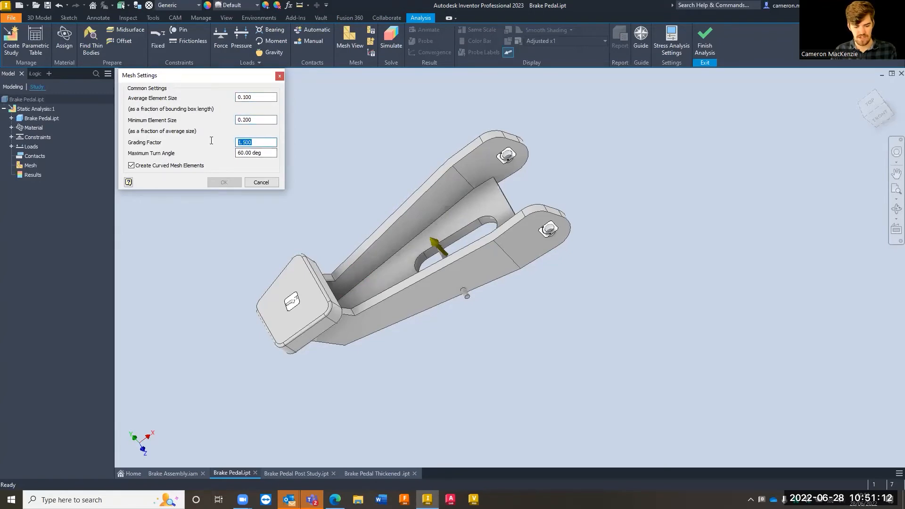
{"action": "key", "text": "Tab"}
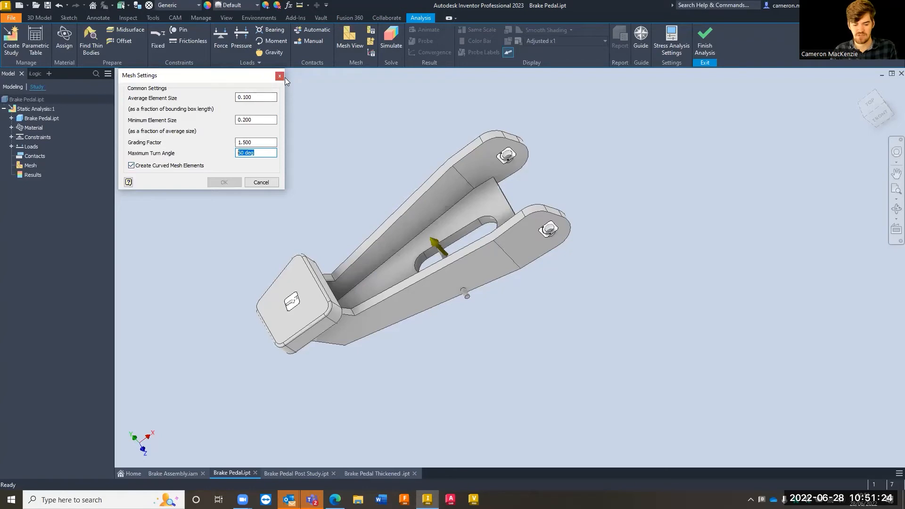
{"action": "left_click", "coordinate": [245, 97]}
{"action": "left_click", "coordinate": [245, 120]}
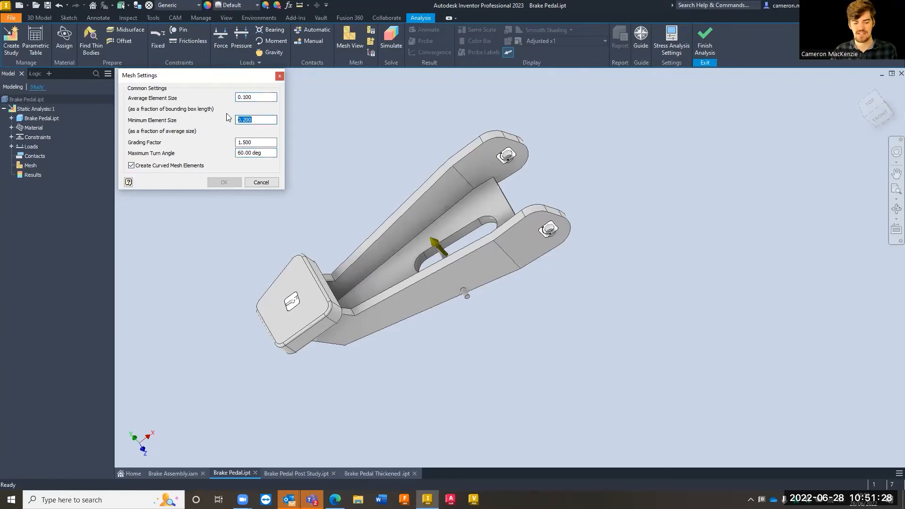
{"action": "left_click", "coordinate": [280, 76]}
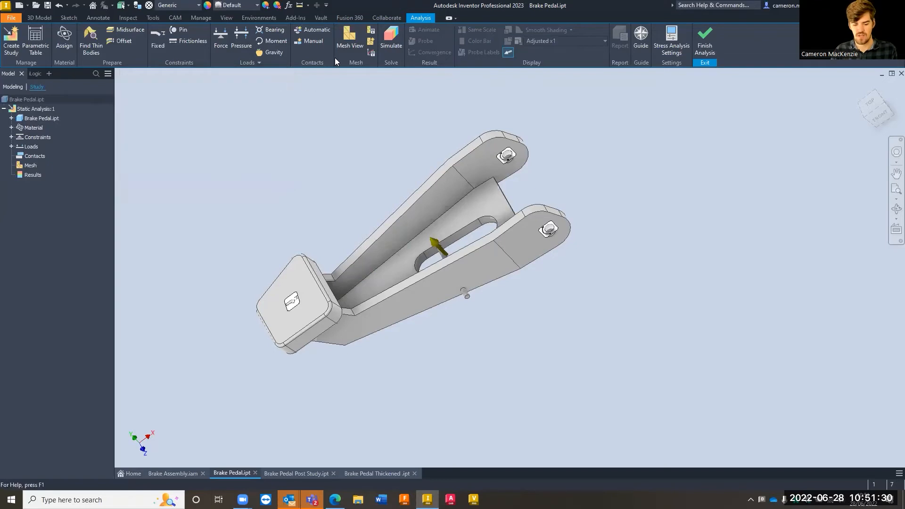
Generate the mesh overlay on the pedal and examine the elements where the small pin protrudes from the side arm
{"action": "left_click", "coordinate": [349, 36]}
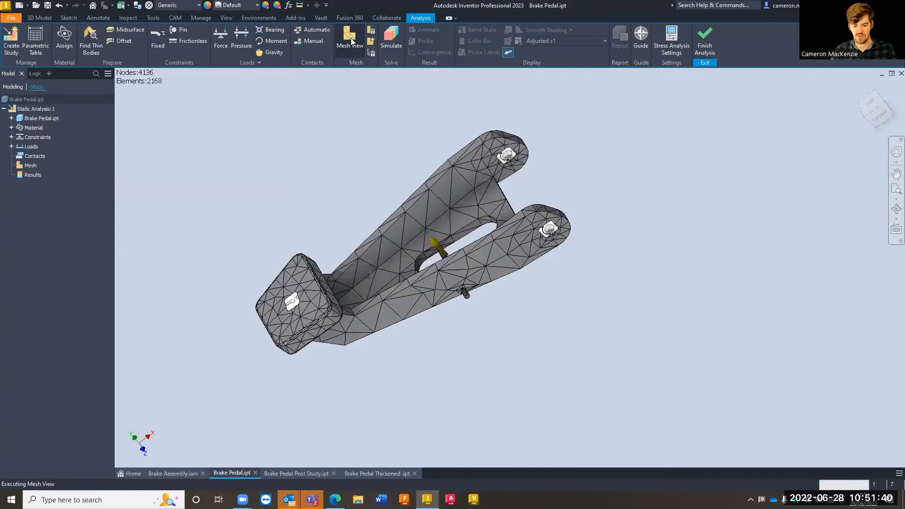
{"action": "scroll", "coordinate": [430, 256], "scroll_direction": "up", "scroll_amount": 5}
{"action": "mouse_move", "coordinate": [472, 193]}
{"action": "middle_mouse_down", "text": "shift"}
{"action": "mouse_move", "coordinate": [475, 174]}
{"action": "mouse_move", "coordinate": [414, 166]}
{"action": "mouse_move", "coordinate": [374, 145]}
{"action": "middle_mouse_up", "text": "shift"}
{"action": "scroll", "coordinate": [265, 176], "scroll_direction": "up", "scroll_amount": 3}
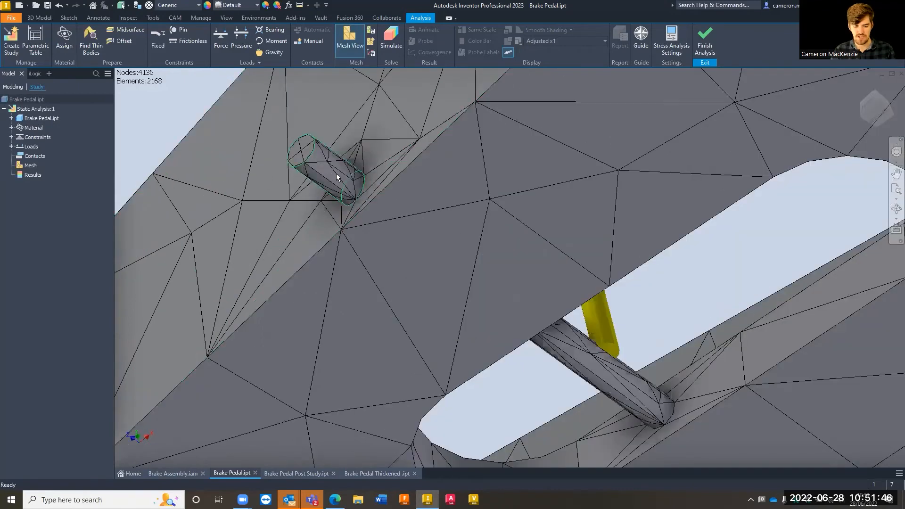
{"action": "scroll", "coordinate": [370, 163], "scroll_direction": "up", "scroll_amount": 3}
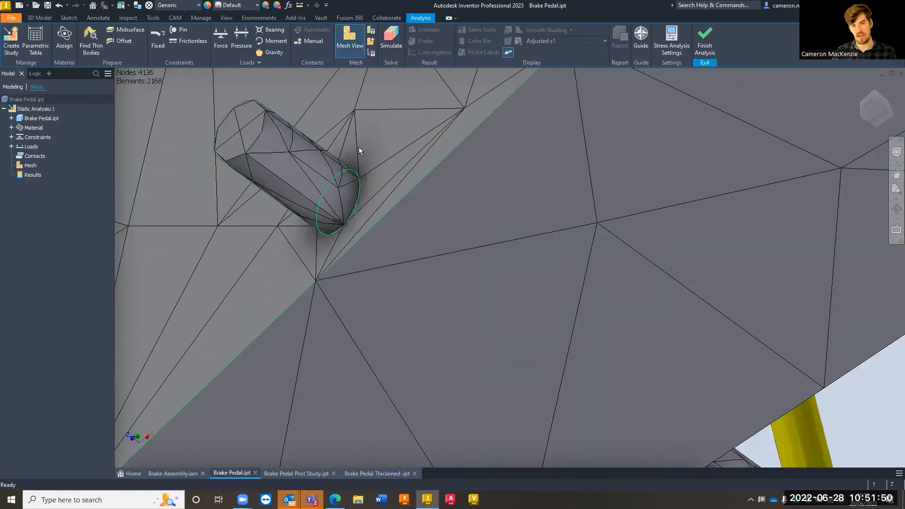
{"action": "scroll", "coordinate": [372, 165], "scroll_direction": "down", "scroll_amount": 5}
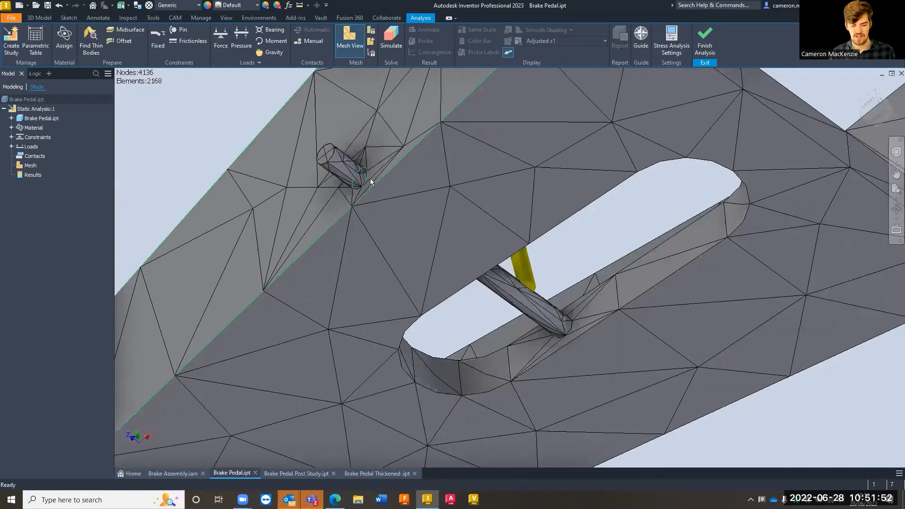
{"action": "scroll", "coordinate": [334, 168], "scroll_direction": "up", "scroll_amount": 6}
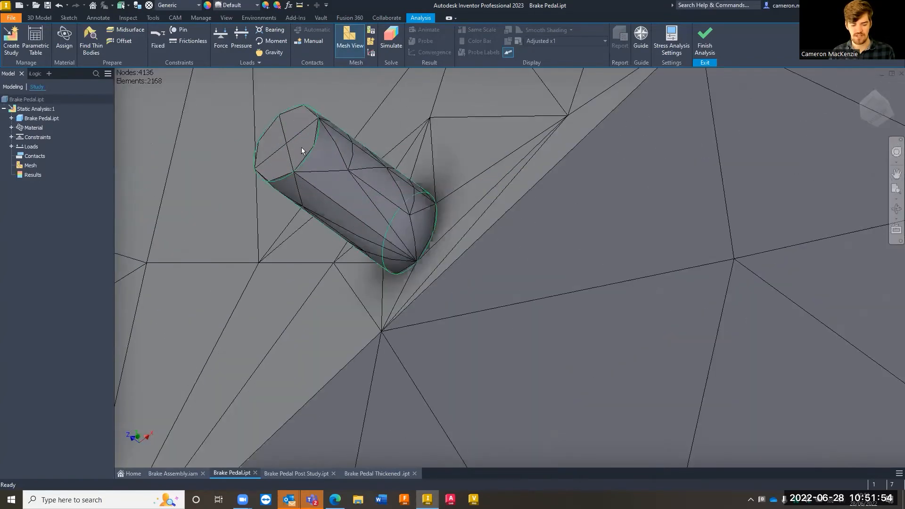
{"action": "scroll", "coordinate": [340, 170], "scroll_direction": "up", "scroll_amount": 2}
{"action": "scroll", "coordinate": [457, 205], "scroll_direction": "down", "scroll_amount": 4}
{"action": "scroll", "coordinate": [462, 203], "scroll_direction": "down", "scroll_amount": 3}
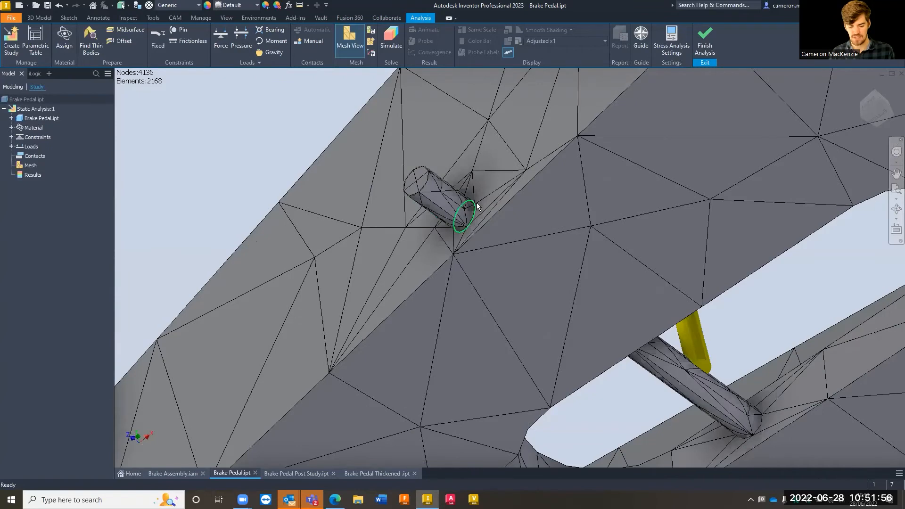
Examine the mesh density along the side arms, around the foot pad and over the slotted back face
{"action": "middle_click_drag", "start_coordinate": [477, 203], "coordinate": [521, 253], "text": "shift"}
{"action": "scroll", "coordinate": [474, 223], "scroll_direction": "down", "scroll_amount": 1}
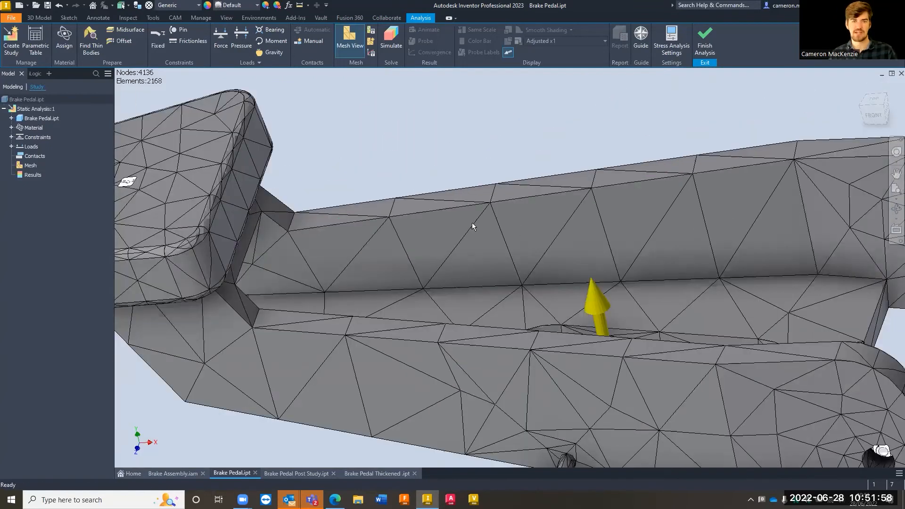
{"action": "mouse_move", "coordinate": [487, 238]}
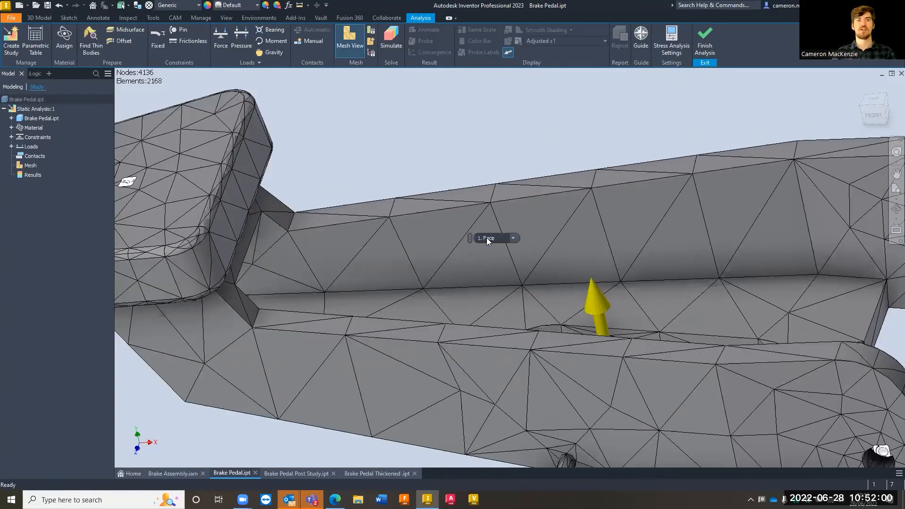
{"action": "middle_click_drag", "start_coordinate": [468, 272], "coordinate": [703, 255]}
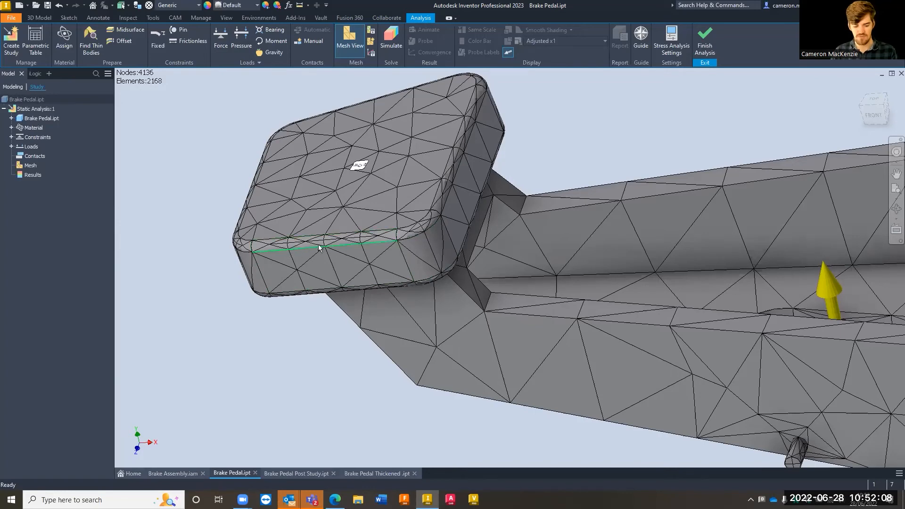
{"action": "mouse_move", "coordinate": [701, 268]}
{"action": "middle_mouse_down", "text": "shift"}
{"action": "mouse_move", "coordinate": [721, 267]}
{"action": "mouse_move", "coordinate": [578, 274]}
{"action": "mouse_move", "coordinate": [624, 257]}
{"action": "mouse_move", "coordinate": [775, 248]}
{"action": "middle_mouse_up", "text": "shift"}
{"action": "middle_click_drag", "start_coordinate": [606, 272], "coordinate": [399, 275]}
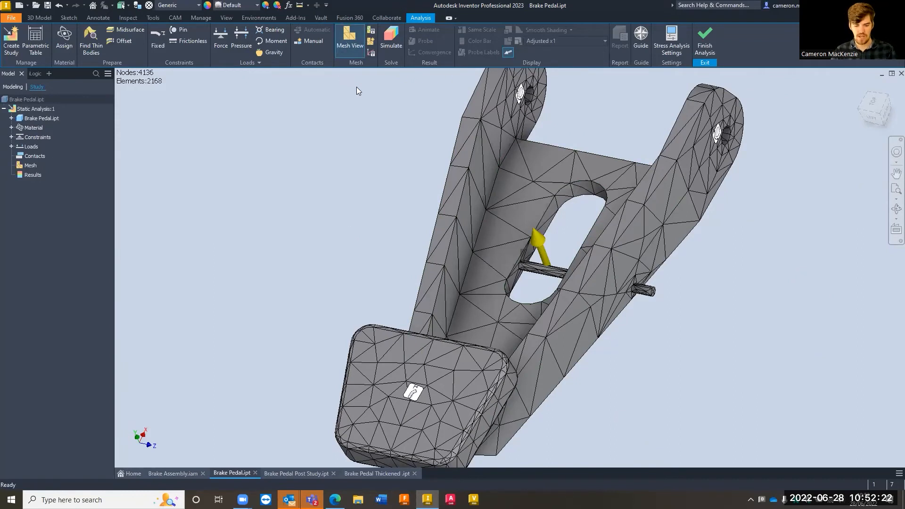
{"action": "middle_click_drag", "start_coordinate": [378, 196], "coordinate": [340, 186], "text": "shift"}
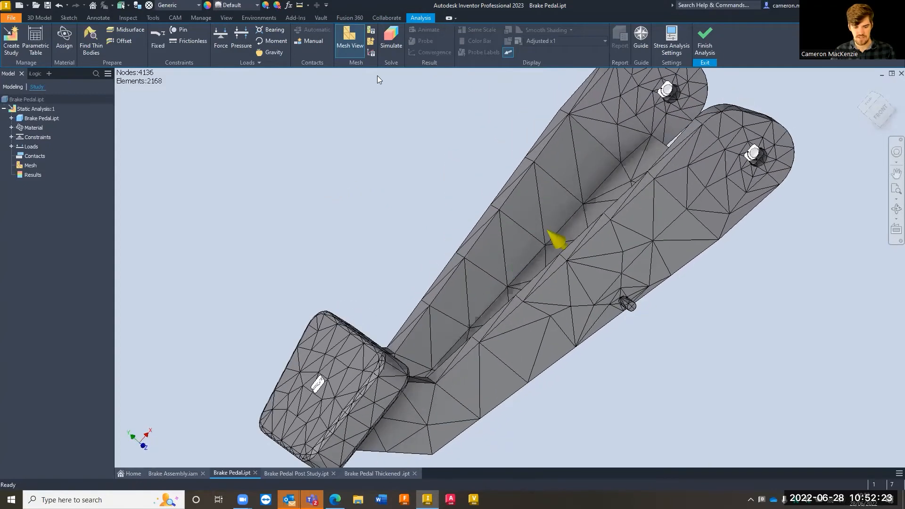
Run the static stress simulation of the brake pedal and turn the result towards the slot pin
{"action": "left_click", "coordinate": [390, 43]}
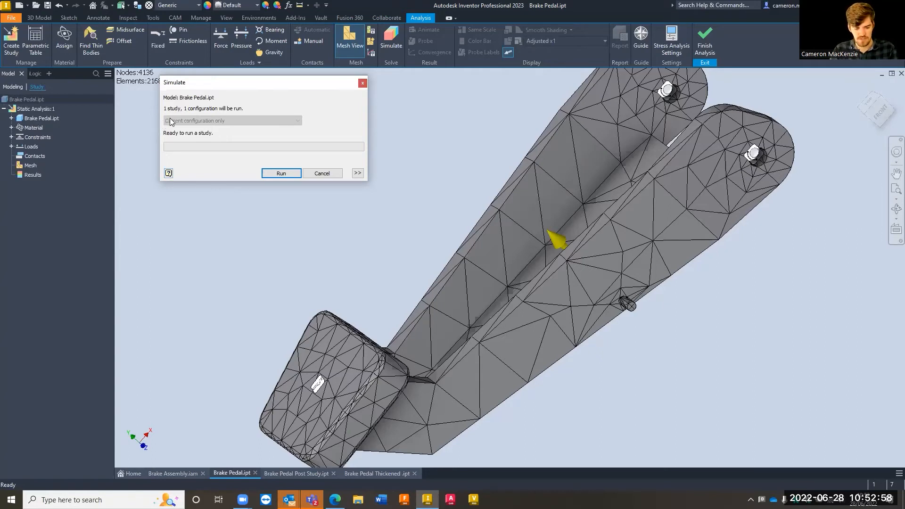
{"action": "left_click", "coordinate": [278, 173]}
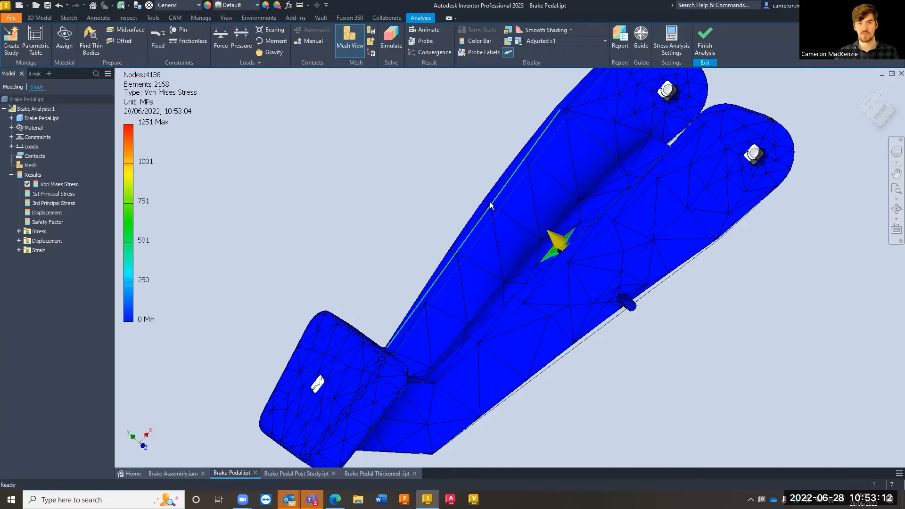
{"action": "mouse_move", "coordinate": [490, 202]}
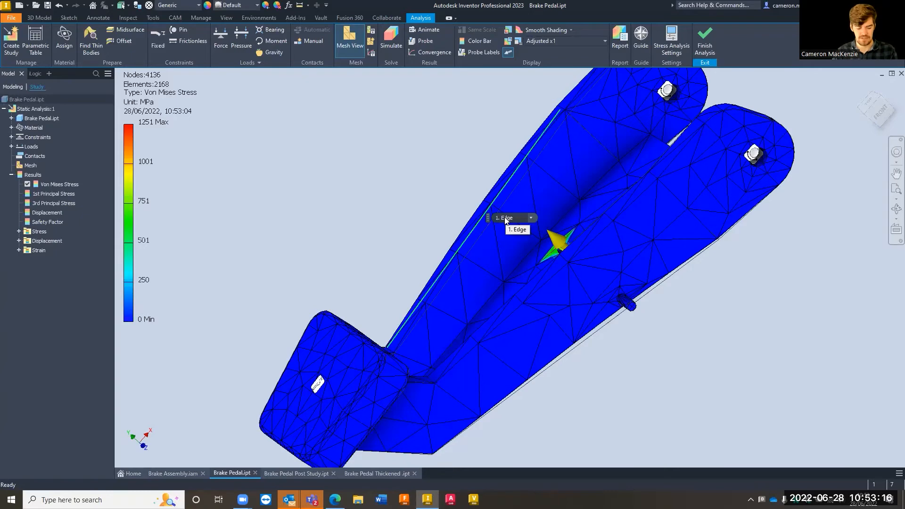
{"action": "middle_click_drag", "start_coordinate": [289, 208], "coordinate": [354, 208], "text": "shift"}
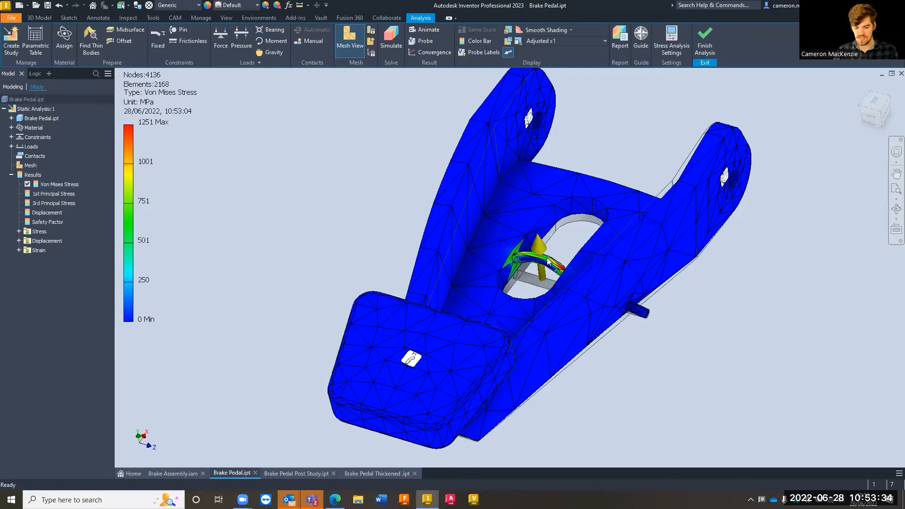
Examine the Von Mises stress along the slot pin and where its ends meet the slot walls
{"action": "scroll", "coordinate": [550, 267], "scroll_direction": "up", "scroll_amount": 3}
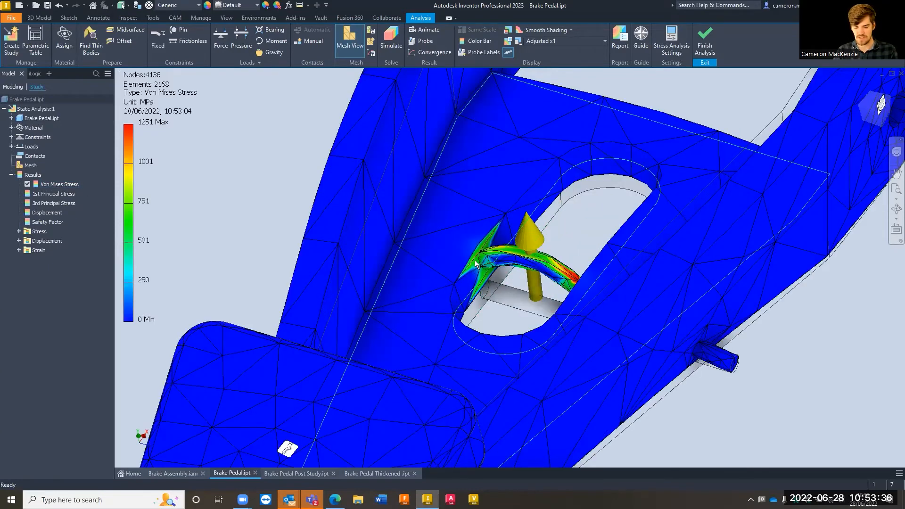
{"action": "scroll", "coordinate": [519, 267], "scroll_direction": "up", "scroll_amount": 5}
{"action": "mouse_move", "coordinate": [520, 282]}
{"action": "middle_mouse_down", "text": "shift"}
{"action": "mouse_move", "coordinate": [511, 270]}
{"action": "mouse_move", "coordinate": [505, 281]}
{"action": "mouse_move", "coordinate": [514, 268]}
{"action": "mouse_move", "coordinate": [505, 270]}
{"action": "mouse_move", "coordinate": [517, 283]}
{"action": "middle_mouse_up", "text": "shift"}
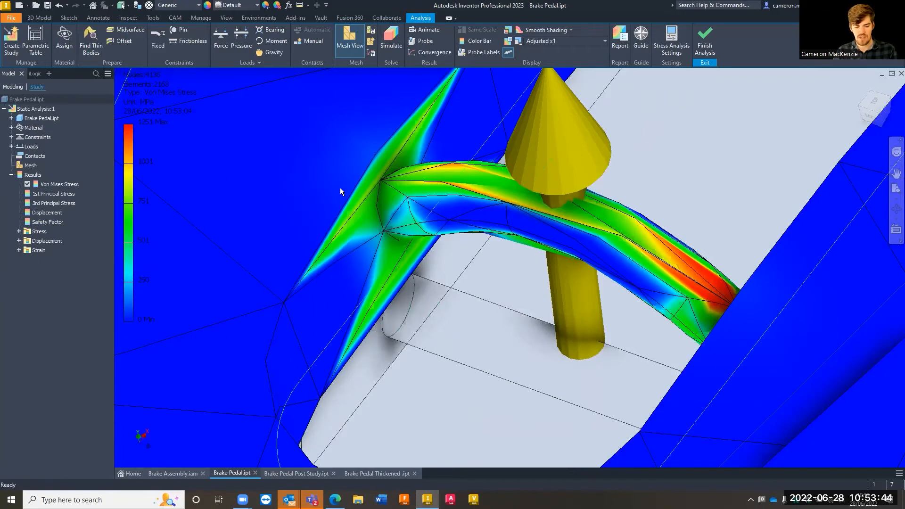
{"action": "scroll", "coordinate": [139, 160], "scroll_direction": "down", "scroll_amount": 5}
{"action": "scroll", "coordinate": [288, 238], "scroll_direction": "up", "scroll_amount": 5}
{"action": "mouse_move", "coordinate": [292, 242]}
{"action": "middle_mouse_down", "text": "shift"}
{"action": "mouse_move", "coordinate": [217, 197]}
{"action": "mouse_move", "coordinate": [274, 241]}
{"action": "mouse_move", "coordinate": [291, 248]}
{"action": "mouse_move", "coordinate": [303, 239]}
{"action": "middle_mouse_up", "text": "shift"}
{"action": "middle_click_drag", "start_coordinate": [445, 221], "coordinate": [568, 228]}
{"action": "middle_click_drag", "start_coordinate": [360, 211], "coordinate": [474, 246]}
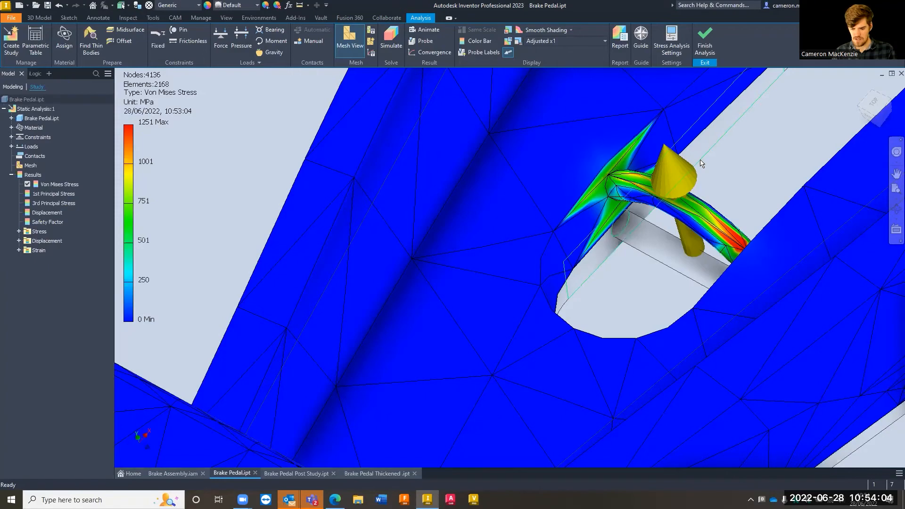
{"action": "scroll", "coordinate": [719, 204], "scroll_direction": "down", "scroll_amount": 3}
{"action": "scroll", "coordinate": [709, 232], "scroll_direction": "down", "scroll_amount": 2}
{"action": "mouse_move", "coordinate": [709, 233]}
{"action": "middle_mouse_down", "text": "shift"}
{"action": "mouse_move", "coordinate": [698, 239]}
{"action": "mouse_move", "coordinate": [744, 218]}
{"action": "middle_mouse_up", "text": "shift"}
{"action": "scroll", "coordinate": [605, 255], "scroll_direction": "up", "scroll_amount": 5}
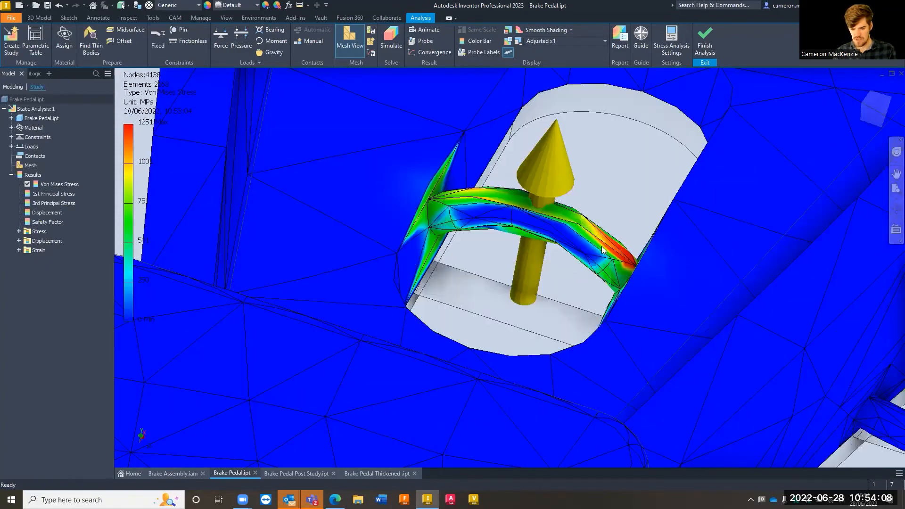
{"action": "scroll", "coordinate": [605, 255], "scroll_direction": "down", "scroll_amount": 4}
{"action": "middle_click_drag", "start_coordinate": [605, 254], "coordinate": [578, 257], "text": "shift"}
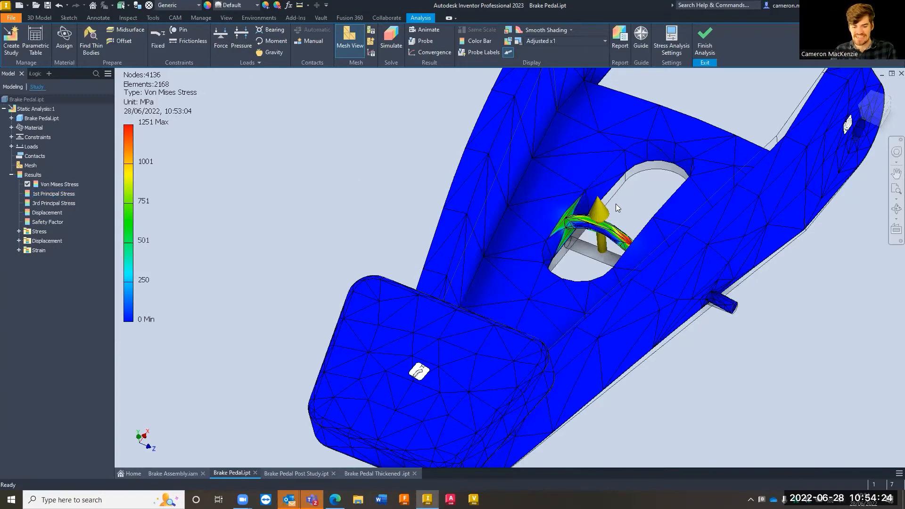
{"action": "scroll", "coordinate": [533, 142], "scroll_direction": "up", "scroll_amount": 3}
{"action": "scroll", "coordinate": [531, 142], "scroll_direction": "down", "scroll_amount": 3}
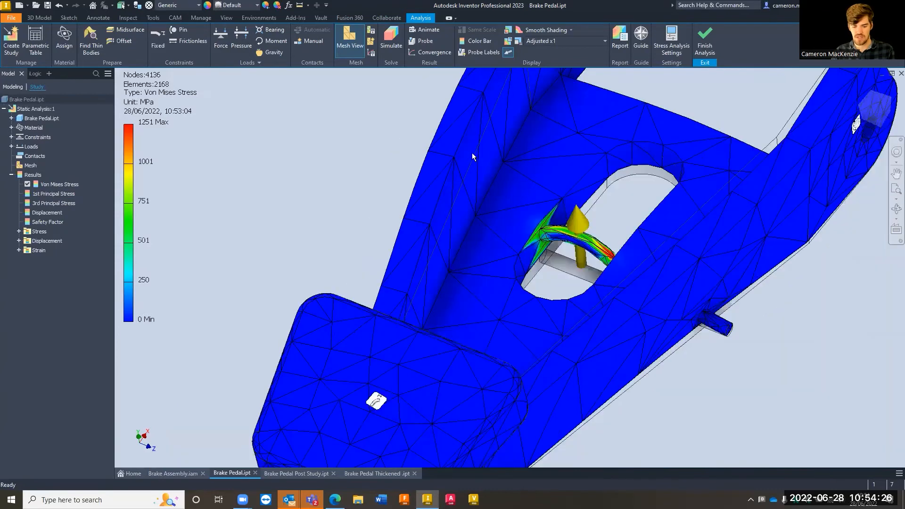
Display the 1st Principal Stress result and examine the joint between the pin and the slot wall from the rear
{"action": "key", "text": "space"}
{"action": "double_click", "coordinate": [53, 193]}
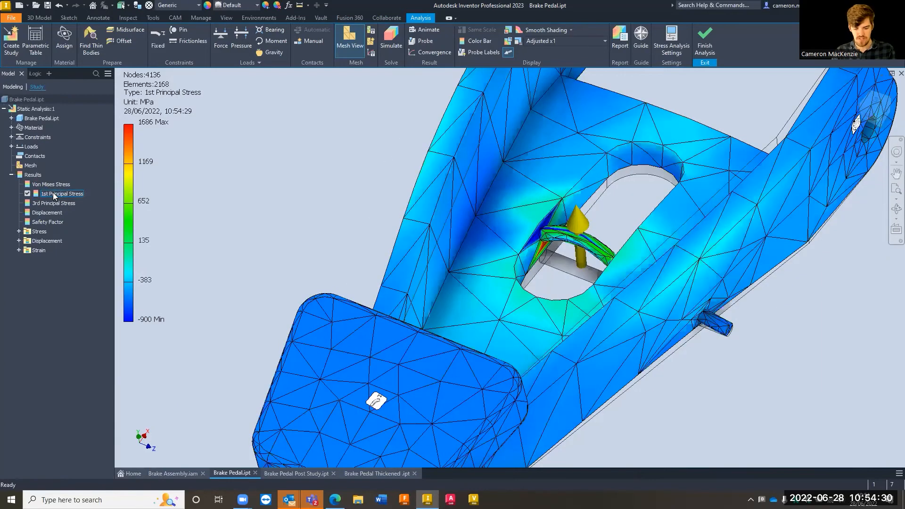
{"action": "key", "text": "F4"}
{"action": "left_click_drag", "start_coordinate": [575, 224], "coordinate": [408, 143]}
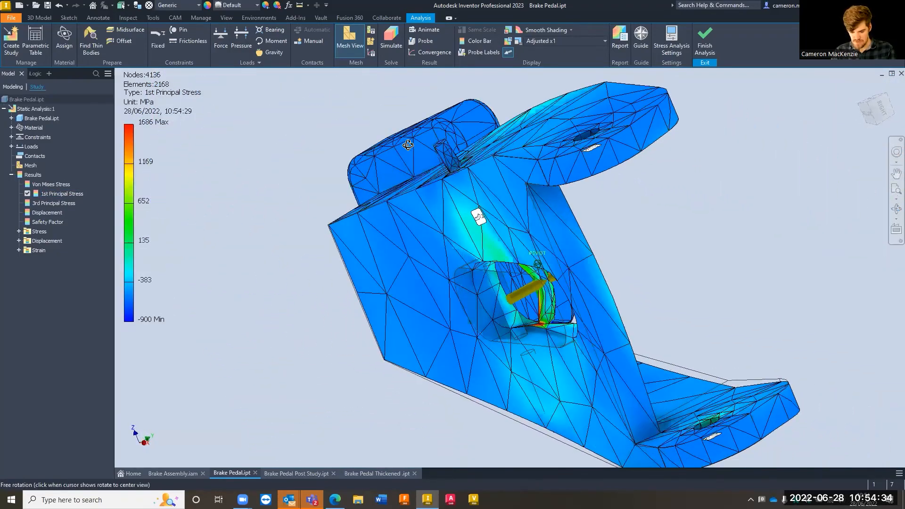
{"action": "scroll", "coordinate": [260, 247], "scroll_direction": "down", "scroll_amount": 4}
{"action": "scroll", "coordinate": [260, 250], "scroll_direction": "up", "scroll_amount": 3}
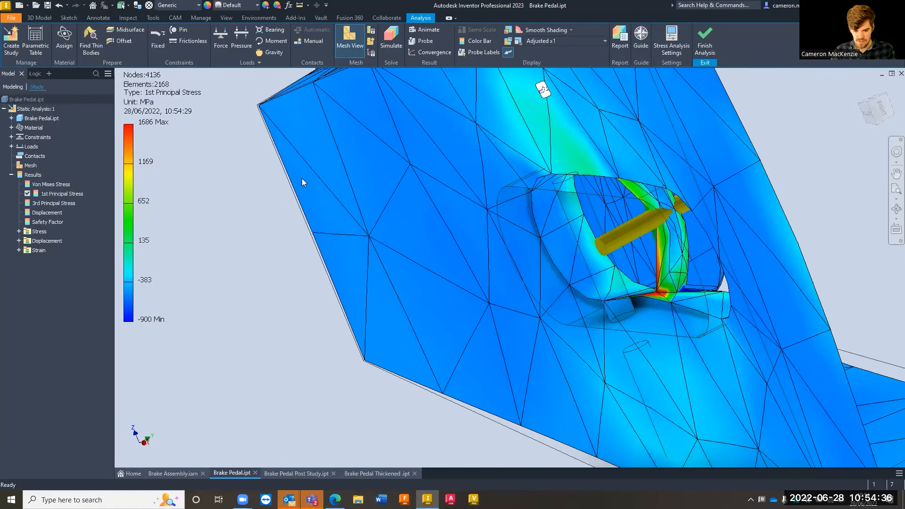
{"action": "scroll", "coordinate": [659, 294], "scroll_direction": "down", "scroll_amount": 5}
{"action": "scroll", "coordinate": [659, 293], "scroll_direction": "down", "scroll_amount": 5}
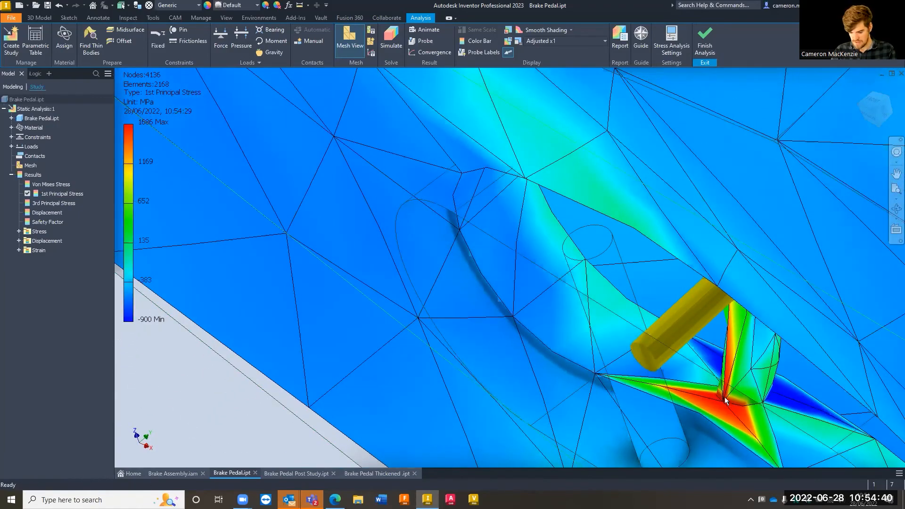
Display the 3rd Principal Stress result and view it over the whole brake pedal
{"action": "scroll", "coordinate": [661, 357], "scroll_direction": "up", "scroll_amount": 6}
{"action": "middle_click_drag", "start_coordinate": [666, 326], "coordinate": [549, 297], "text": "shift"}
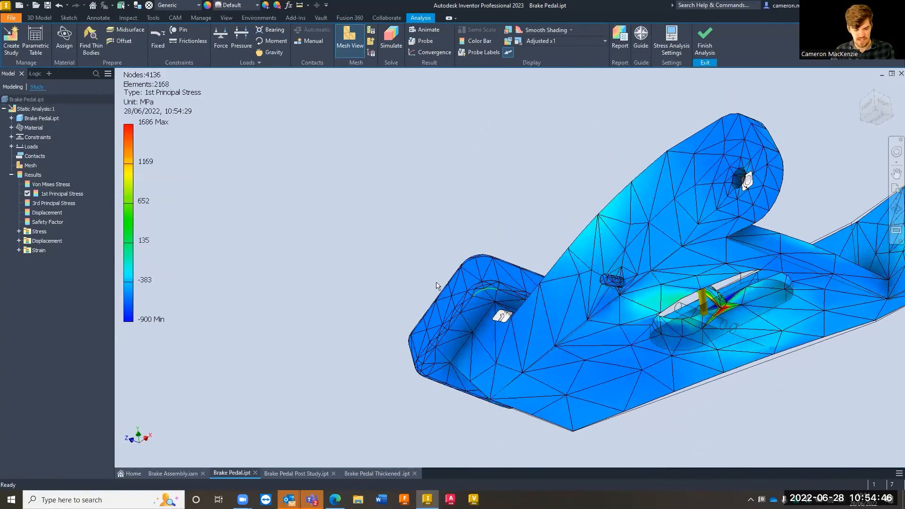
{"action": "double_click", "coordinate": [56, 203]}
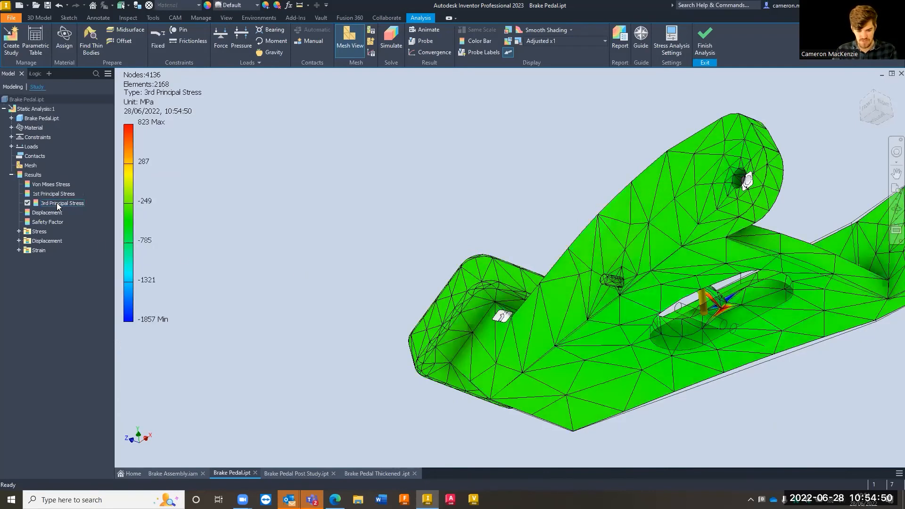
{"action": "middle_click_drag", "start_coordinate": [622, 328], "coordinate": [412, 296], "text": "shift"}
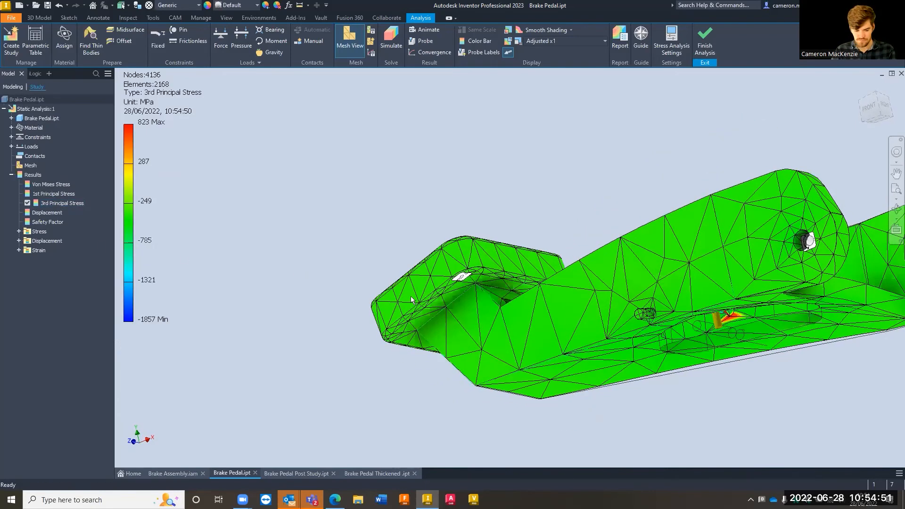
Display the Displacement result and examine the deflection of the slot pin up close
{"action": "double_click", "coordinate": [45, 212]}
{"action": "middle_click_drag", "start_coordinate": [404, 252], "coordinate": [336, 257], "text": "shift"}
{"action": "middle_click_drag", "start_coordinate": [714, 270], "coordinate": [717, 289], "text": "shift"}
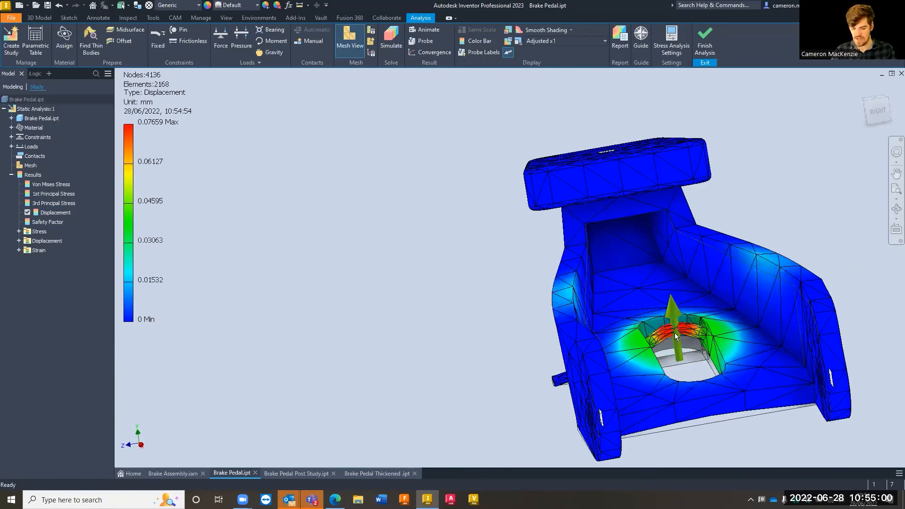
{"action": "scroll", "coordinate": [673, 329], "scroll_direction": "down", "scroll_amount": 5}
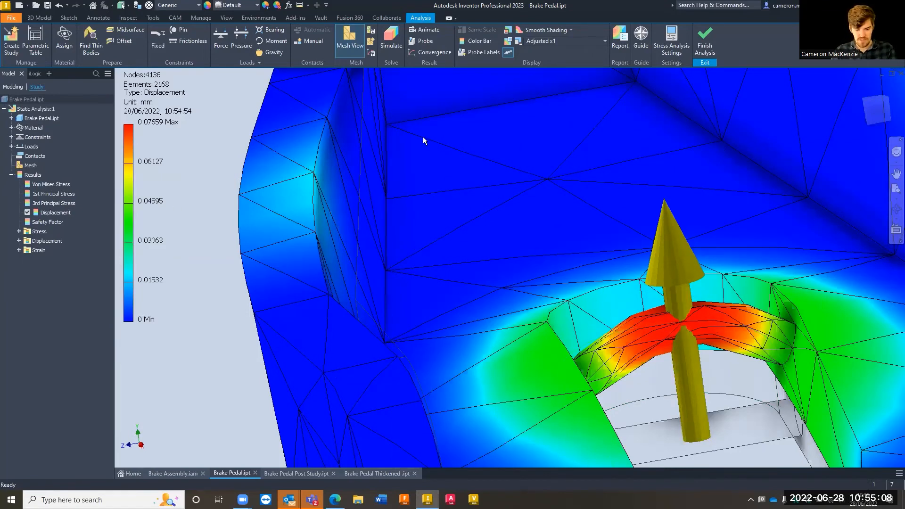
Set the displacement display to Actual and examine the slot pin and slot walls from above and behind
{"action": "left_click", "coordinate": [550, 41]}
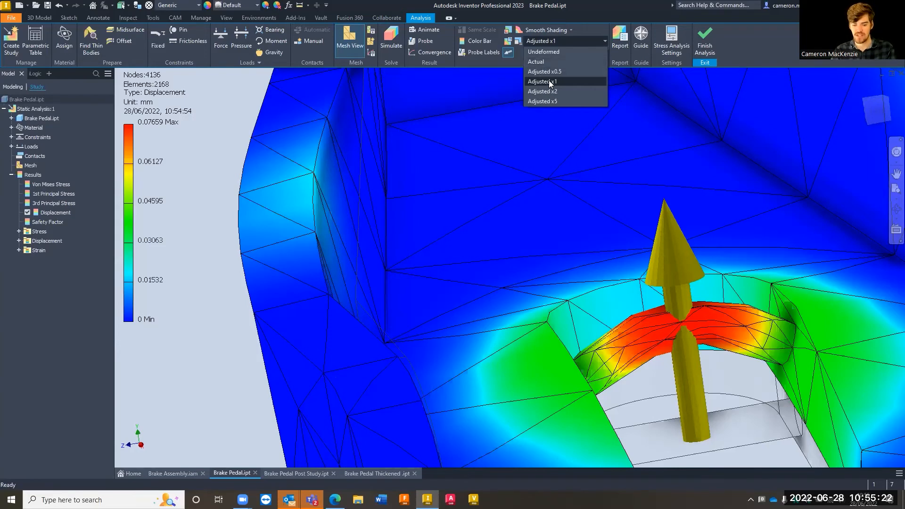
{"action": "left_click", "coordinate": [540, 61]}
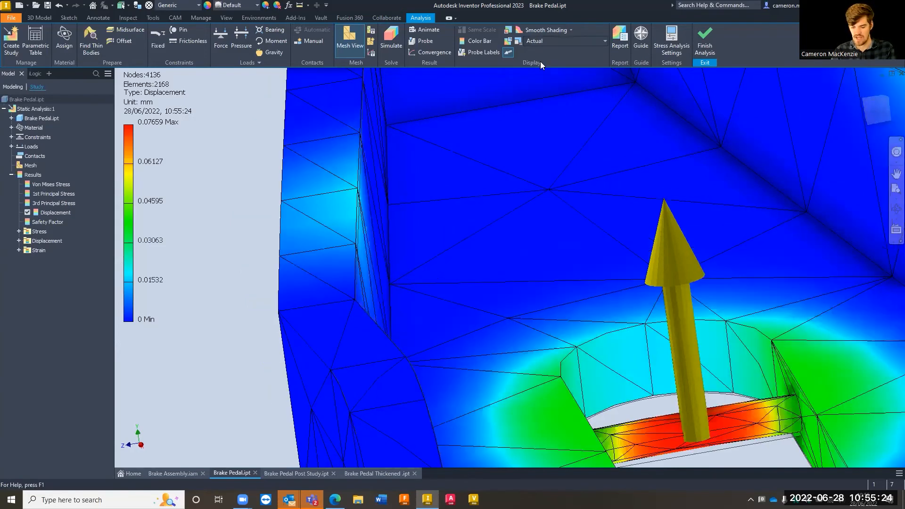
{"action": "scroll", "coordinate": [589, 200], "scroll_direction": "down", "scroll_amount": 1}
{"action": "middle_click_drag", "start_coordinate": [589, 200], "coordinate": [495, 118]}
{"action": "mouse_move", "coordinate": [576, 247]}
{"action": "middle_mouse_down", "text": "shift"}
{"action": "mouse_move", "coordinate": [560, 227]}
{"action": "mouse_move", "coordinate": [544, 226]}
{"action": "mouse_move", "coordinate": [545, 216]}
{"action": "mouse_move", "coordinate": [521, 216]}
{"action": "mouse_move", "coordinate": [542, 202]}
{"action": "mouse_move", "coordinate": [547, 212]}
{"action": "middle_mouse_up", "text": "shift"}
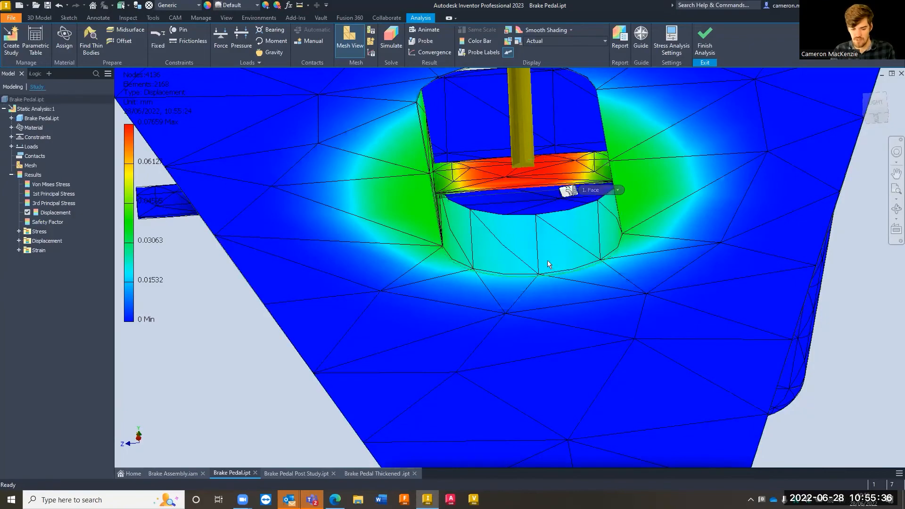
{"action": "mouse_move", "coordinate": [534, 241]}
{"action": "middle_mouse_down", "text": "shift"}
{"action": "mouse_move", "coordinate": [532, 262]}
{"action": "mouse_move", "coordinate": [586, 253]}
{"action": "mouse_move", "coordinate": [516, 221]}
{"action": "middle_mouse_up", "text": "shift"}
{"action": "scroll", "coordinate": [516, 221], "scroll_direction": "up", "scroll_amount": 4}
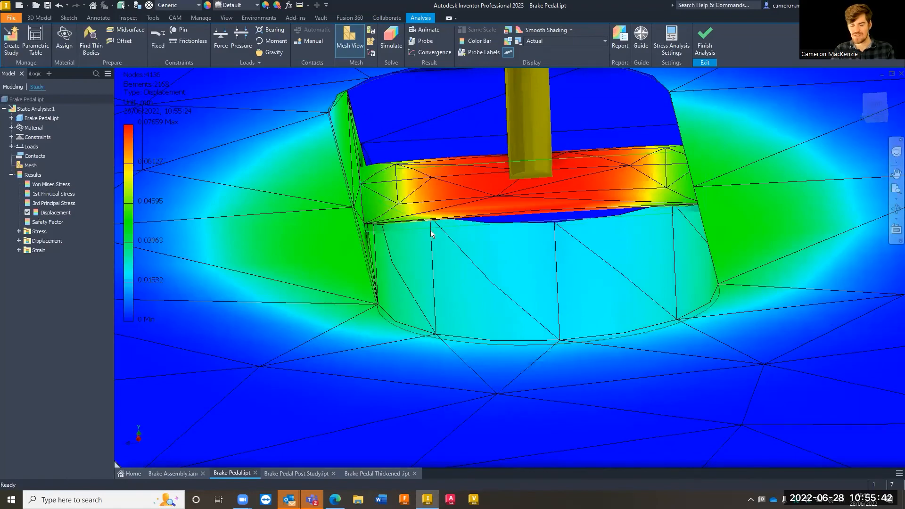
{"action": "scroll", "coordinate": [461, 186], "scroll_direction": "down", "scroll_amount": 3}
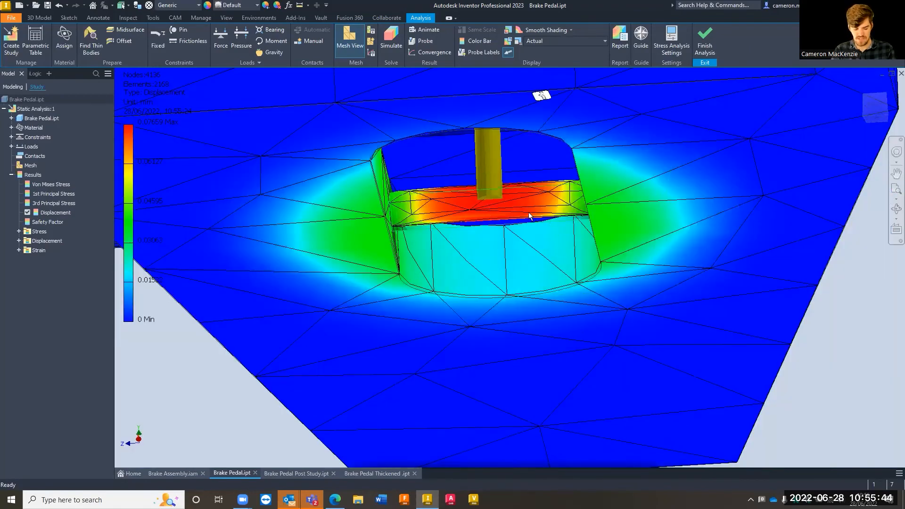
{"action": "middle_click_drag", "start_coordinate": [510, 208], "coordinate": [520, 234], "text": "shift"}
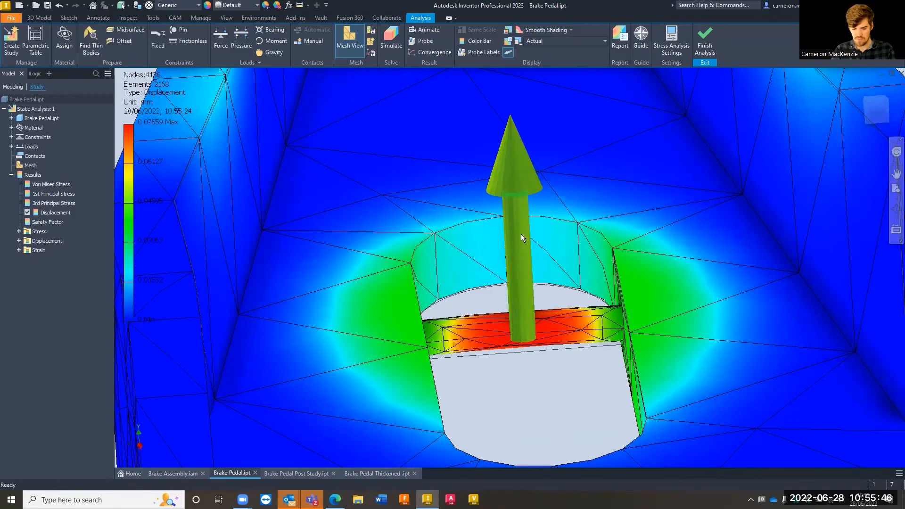
Set the displacement display to Adjusted x2 and view the exaggerated deformation of the whole pedal
{"action": "left_click", "coordinate": [544, 40]}
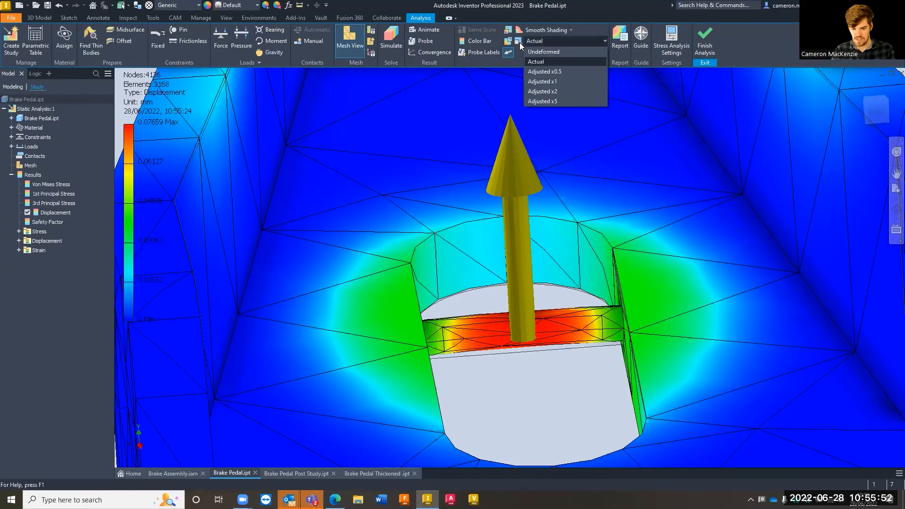
{"action": "left_click", "coordinate": [521, 55]}
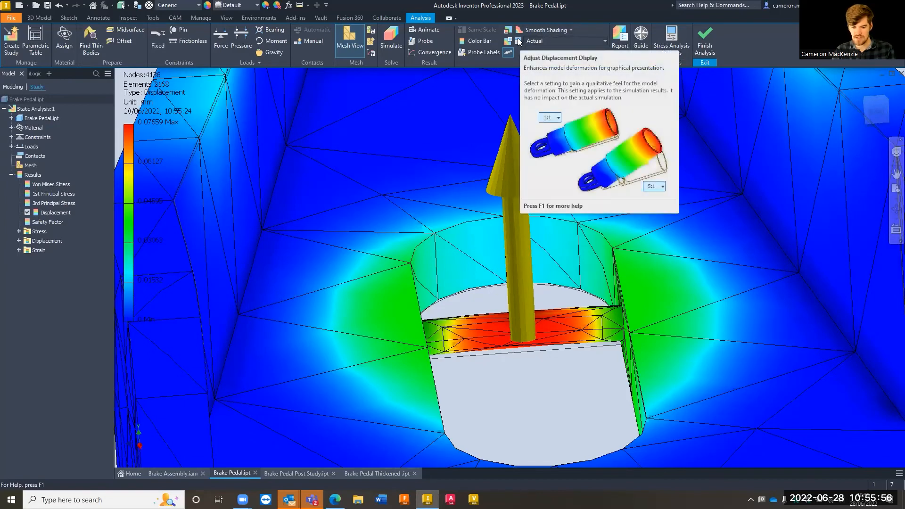
{"action": "left_click", "coordinate": [544, 39]}
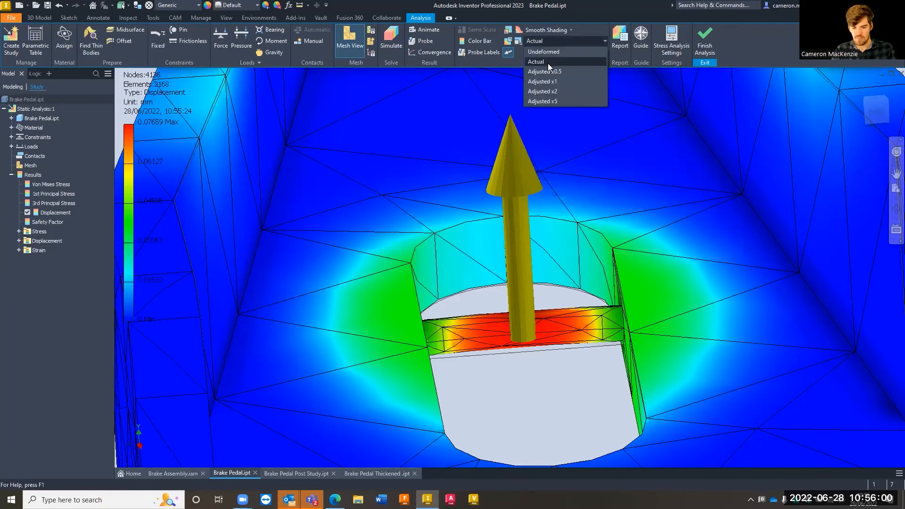
{"action": "left_click", "coordinate": [557, 92]}
{"action": "scroll", "coordinate": [508, 245], "scroll_direction": "down", "scroll_amount": 5}
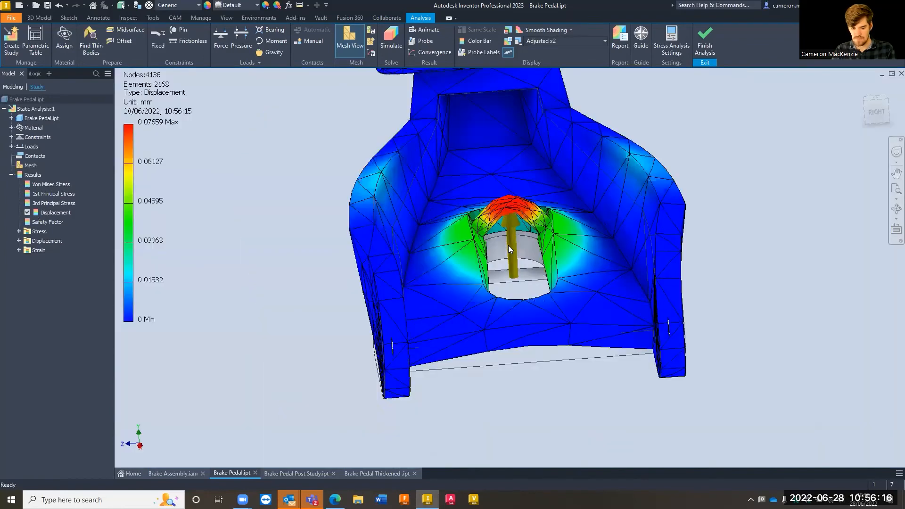
{"action": "scroll", "coordinate": [508, 245], "scroll_direction": "down", "scroll_amount": 3}
Exaggerate the deformation further with the Adjusted x5 displacement display and view the pedal from an angle
{"action": "left_click", "coordinate": [534, 42]}
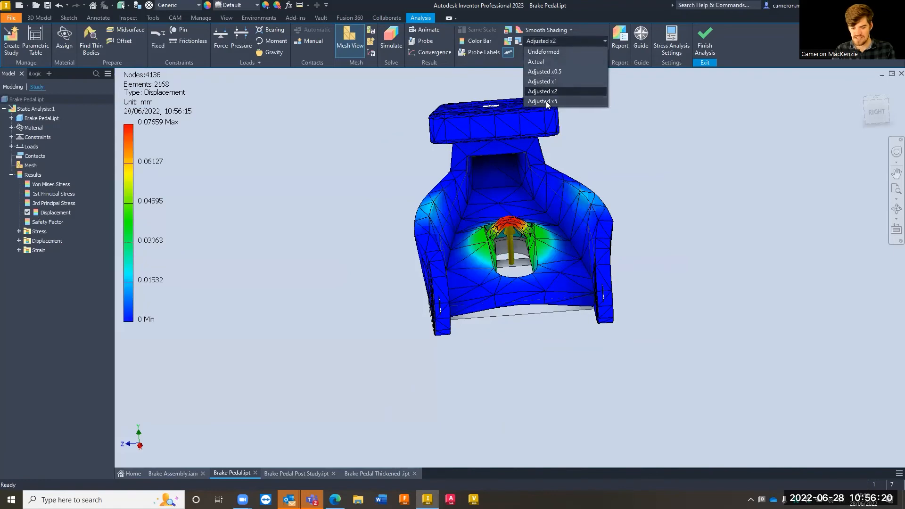
{"action": "left_click", "coordinate": [546, 101]}
{"action": "middle_click_drag", "start_coordinate": [542, 212], "coordinate": [533, 253], "text": "shift"}
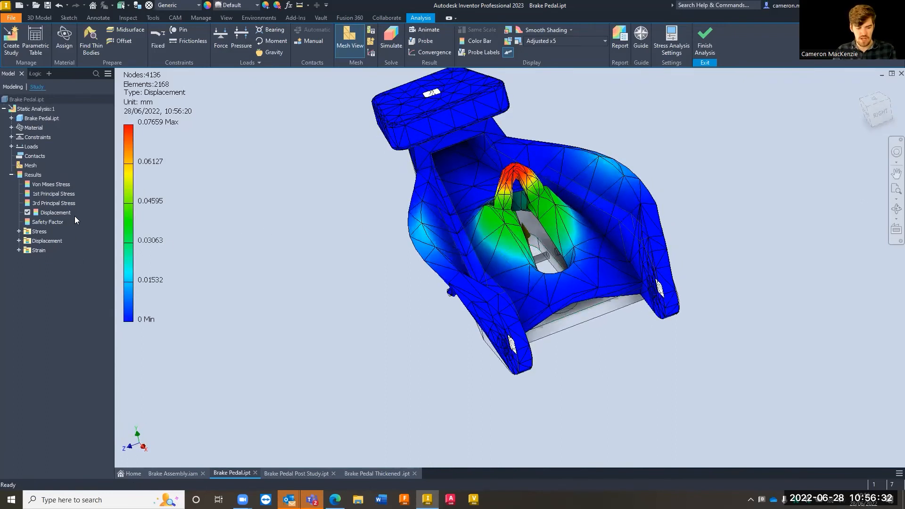
Display the Von Mises Stress result with the Actual displacement setting and examine the slot pin
{"action": "double_click", "coordinate": [50, 184]}
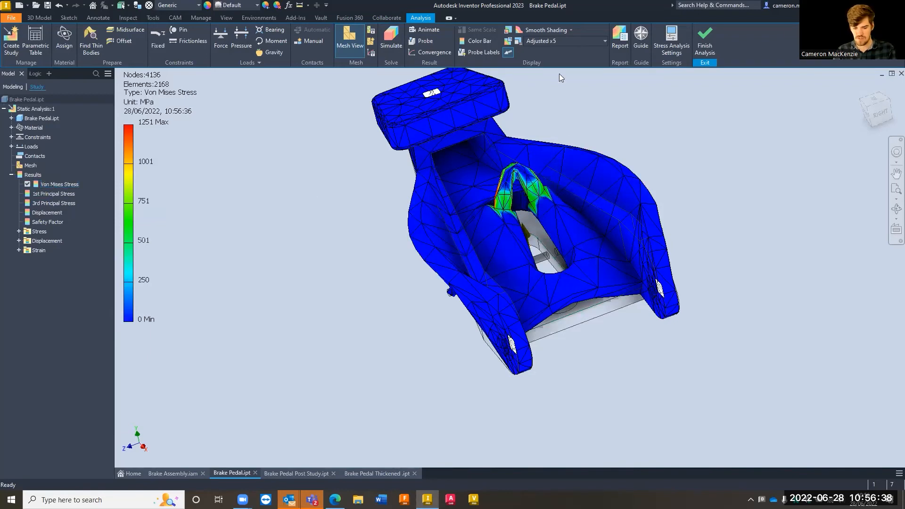
{"action": "left_click", "coordinate": [542, 41]}
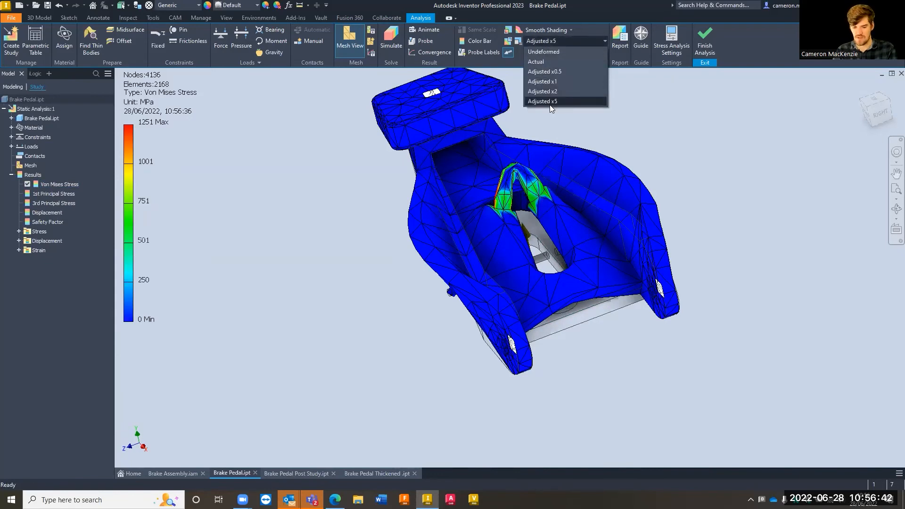
{"action": "left_click", "coordinate": [546, 62]}
{"action": "scroll", "coordinate": [525, 288], "scroll_direction": "up", "scroll_amount": 10}
{"action": "scroll", "coordinate": [528, 277], "scroll_direction": "down", "scroll_amount": 5}
{"action": "mouse_move", "coordinate": [574, 238]}
{"action": "middle_mouse_down"}
{"action": "mouse_move", "coordinate": [564, 267]}
{"action": "mouse_move", "coordinate": [525, 233]}
{"action": "mouse_move", "coordinate": [533, 262]}
{"action": "mouse_move", "coordinate": [548, 255]}
{"action": "middle_mouse_up"}
{"action": "scroll", "coordinate": [532, 210], "scroll_direction": "up", "scroll_amount": 4}
{"action": "scroll", "coordinate": [535, 265], "scroll_direction": "down", "scroll_amount": 3}
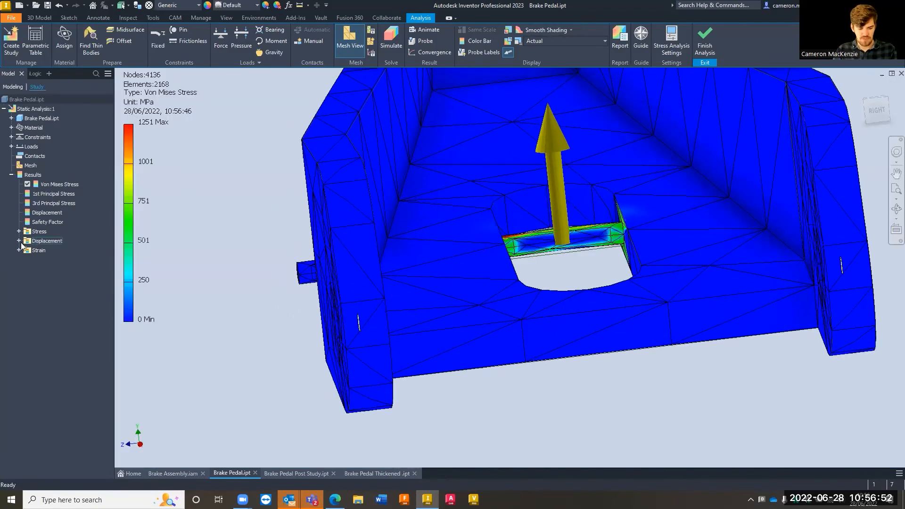
Recheck the Displacement result, and display the Safety Factor result around the slot pin
{"action": "double_click", "coordinate": [47, 213]}
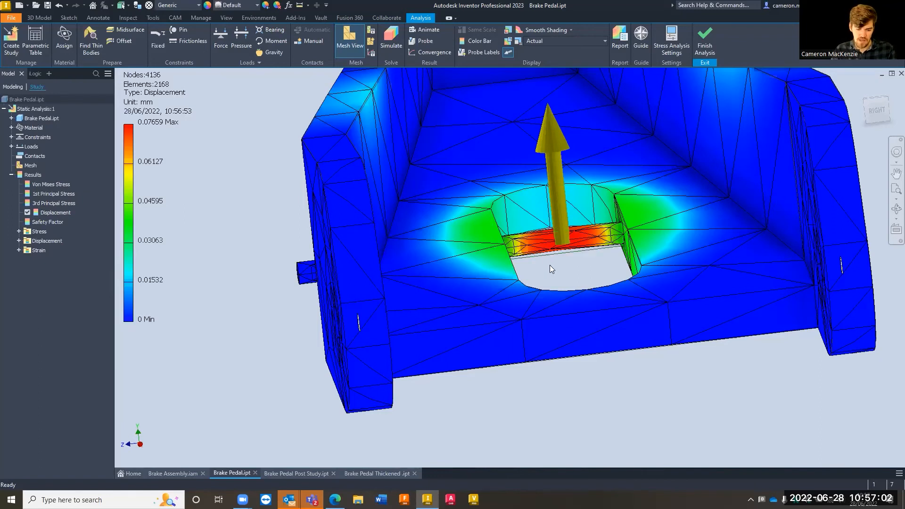
{"action": "double_click", "coordinate": [53, 222]}
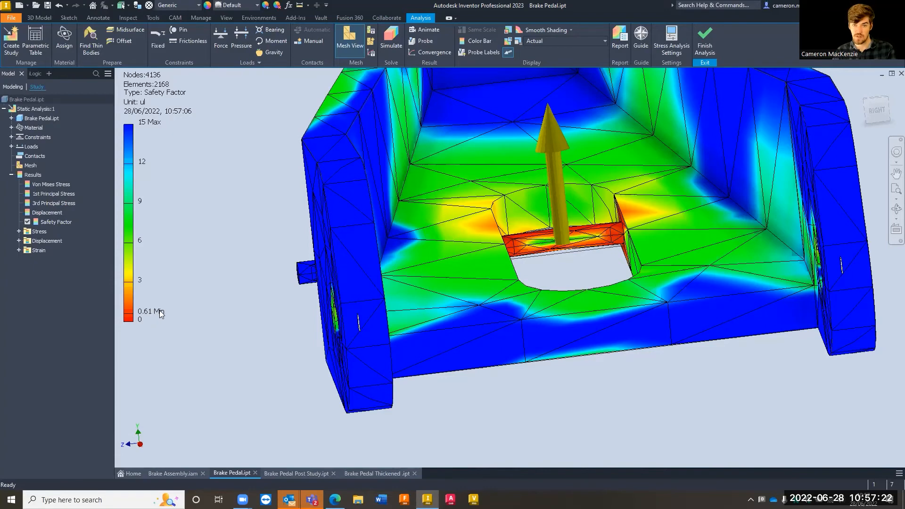
{"action": "scroll", "coordinate": [568, 225], "scroll_direction": "up", "scroll_amount": 5}
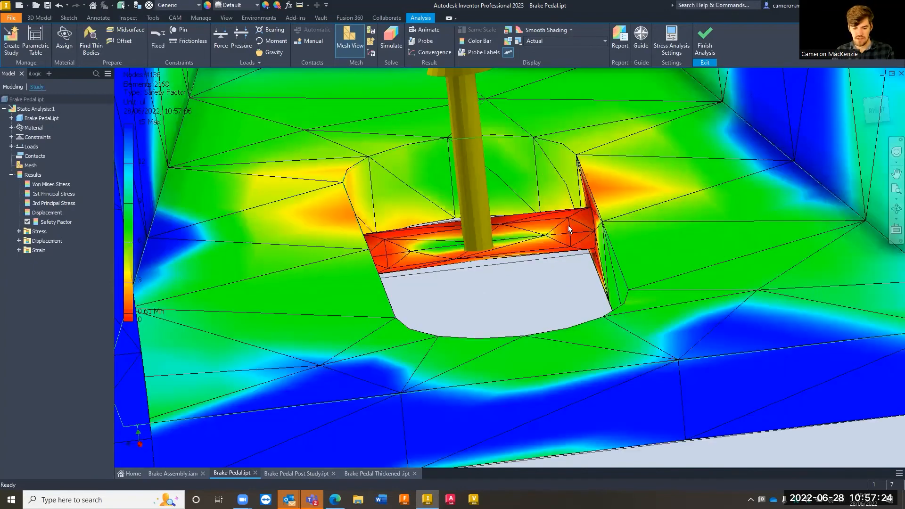
{"action": "scroll", "coordinate": [411, 270], "scroll_direction": "down", "scroll_amount": 2}
{"action": "scroll", "coordinate": [468, 263], "scroll_direction": "down", "scroll_amount": 2}
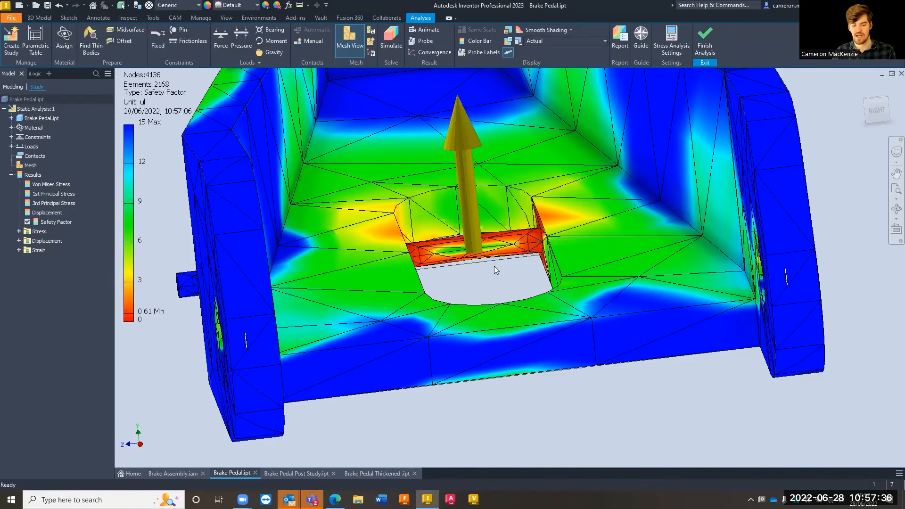
Examine the safety factor across the pedal, at the pin's joints with the slot walls, and along the side arms
{"action": "middle_click_drag", "start_coordinate": [537, 219], "coordinate": [568, 255], "text": "shift"}
{"action": "scroll", "coordinate": [470, 223], "scroll_direction": "down", "scroll_amount": 5}
{"action": "scroll", "coordinate": [468, 219], "scroll_direction": "down", "scroll_amount": 3}
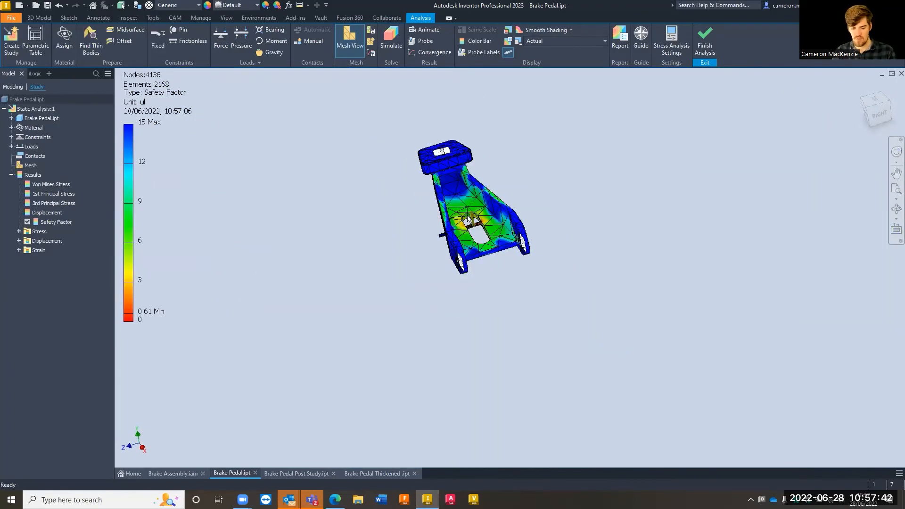
{"action": "scroll", "coordinate": [468, 219], "scroll_direction": "up", "scroll_amount": 4}
{"action": "middle_click_drag", "start_coordinate": [468, 218], "coordinate": [502, 216], "text": "shift"}
{"action": "scroll", "coordinate": [503, 217], "scroll_direction": "up", "scroll_amount": 5}
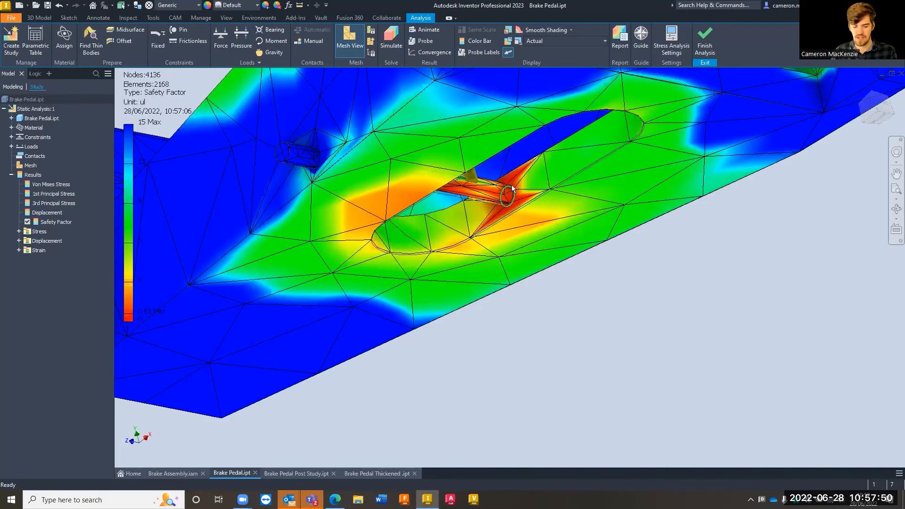
{"action": "scroll", "coordinate": [476, 224], "scroll_direction": "down", "scroll_amount": 4}
{"action": "middle_click_drag", "start_coordinate": [486, 229], "coordinate": [521, 243], "text": "shift"}
{"action": "scroll", "coordinate": [500, 228], "scroll_direction": "up", "scroll_amount": 3}
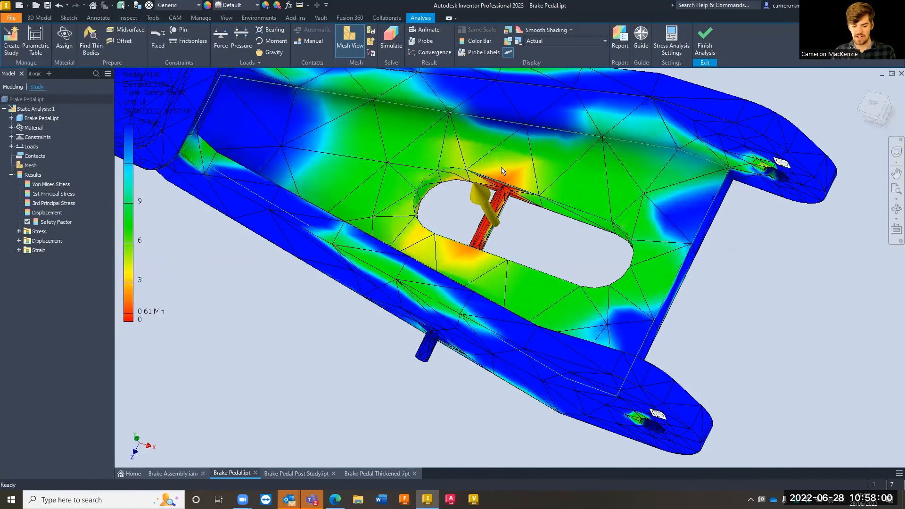
{"action": "scroll", "coordinate": [528, 215], "scroll_direction": "down", "scroll_amount": 3}
{"action": "middle_click_drag", "start_coordinate": [532, 247], "coordinate": [509, 113], "text": "shift"}
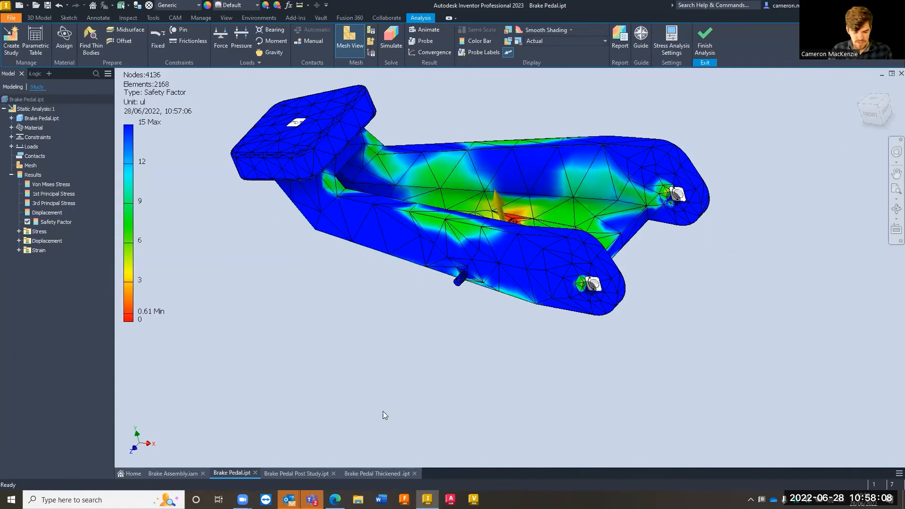
Switch to the Brake Pedal Thickened part and inspect its slot pin, back plate and side arms
{"action": "left_click", "coordinate": [377, 473]}
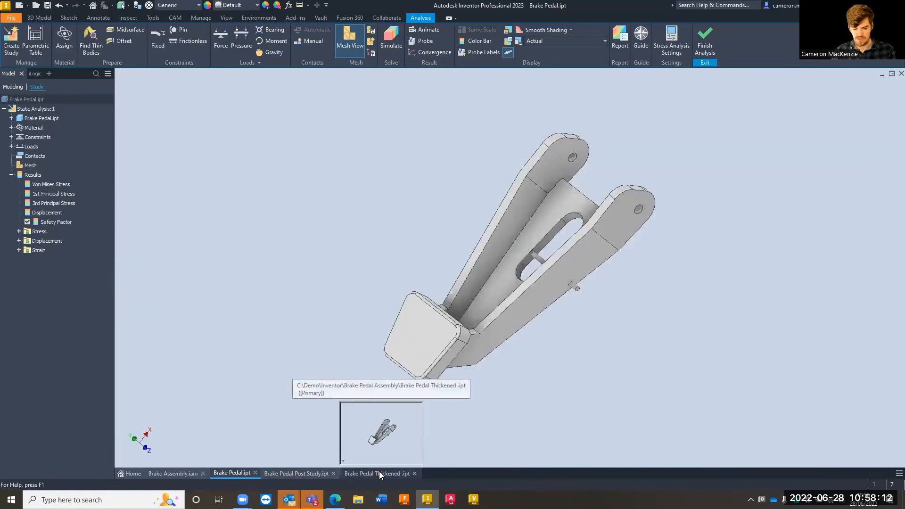
{"action": "middle_click_drag", "start_coordinate": [477, 258], "coordinate": [437, 236]}
{"action": "scroll", "coordinate": [414, 215], "scroll_direction": "down", "scroll_amount": 4}
{"action": "scroll", "coordinate": [438, 231], "scroll_direction": "down", "scroll_amount": 6}
{"action": "scroll", "coordinate": [527, 188], "scroll_direction": "up", "scroll_amount": 3}
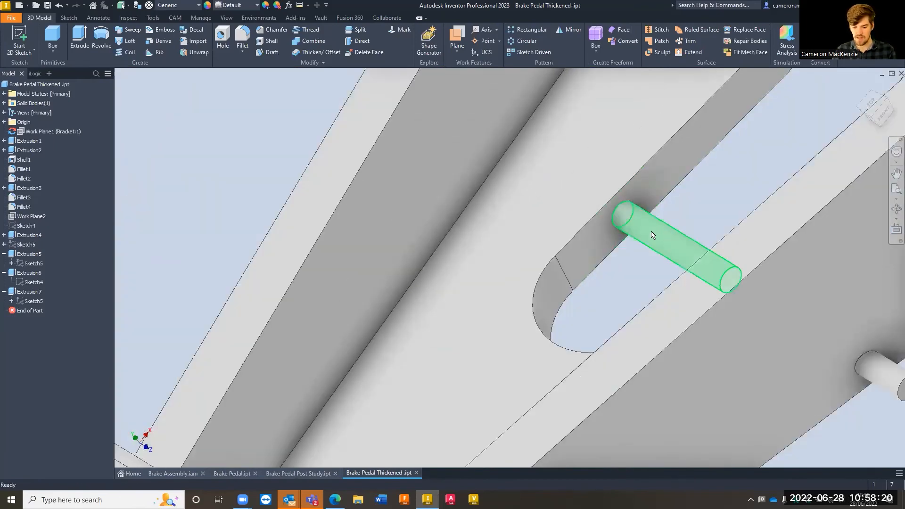
{"action": "scroll", "coordinate": [556, 230], "scroll_direction": "up", "scroll_amount": 5}
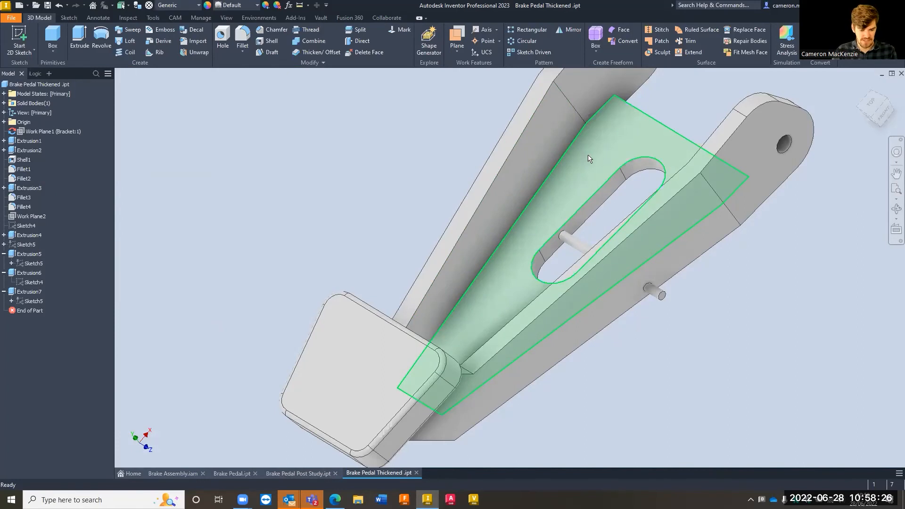
{"action": "middle_click_drag", "start_coordinate": [606, 180], "coordinate": [541, 215]}
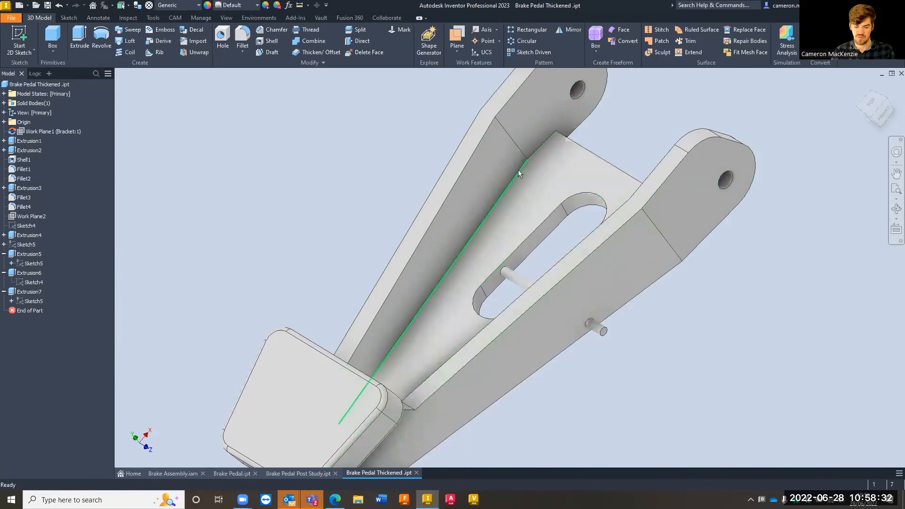
Open the pedal's Shell1 feature for editing and add the back plate face as a unique face thickness entry
{"action": "scroll", "coordinate": [517, 169], "scroll_direction": "up", "scroll_amount": 3}
{"action": "scroll", "coordinate": [323, 192], "scroll_direction": "down", "scroll_amount": 5}
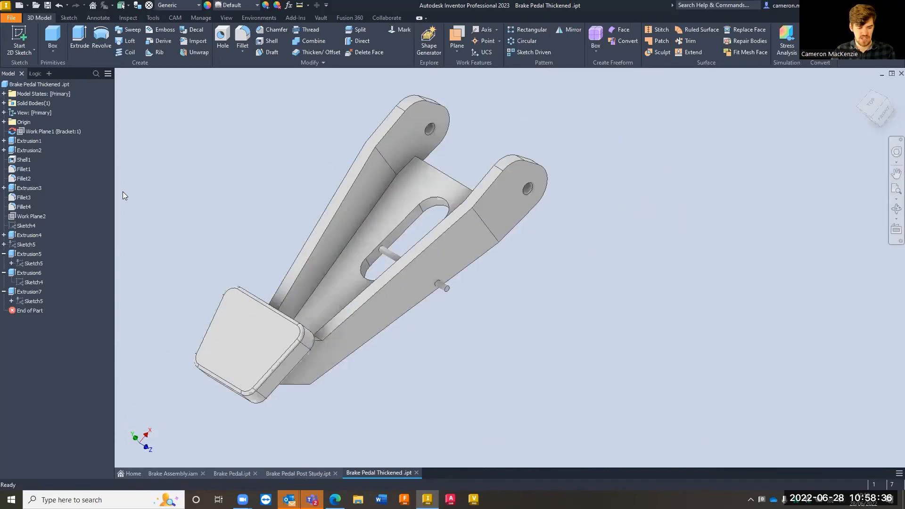
{"action": "right_click", "coordinate": [21, 164]}
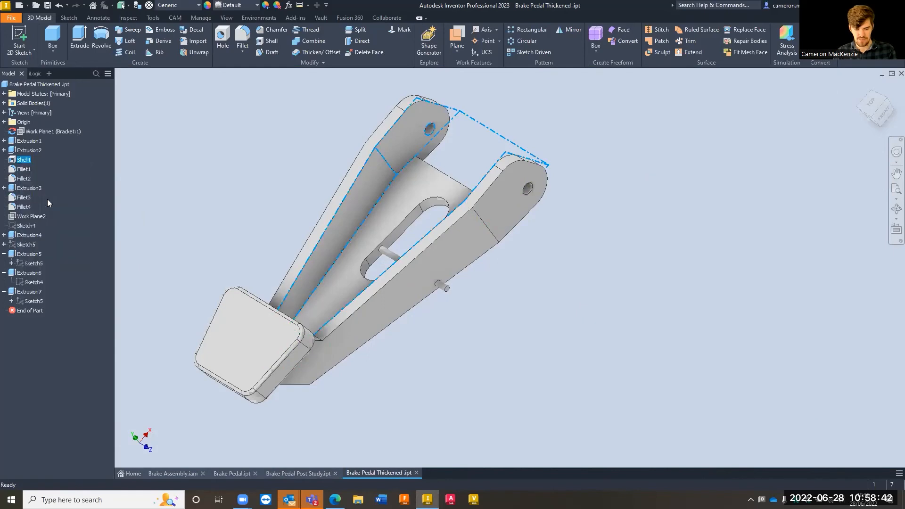
{"action": "left_click", "coordinate": [47, 198]}
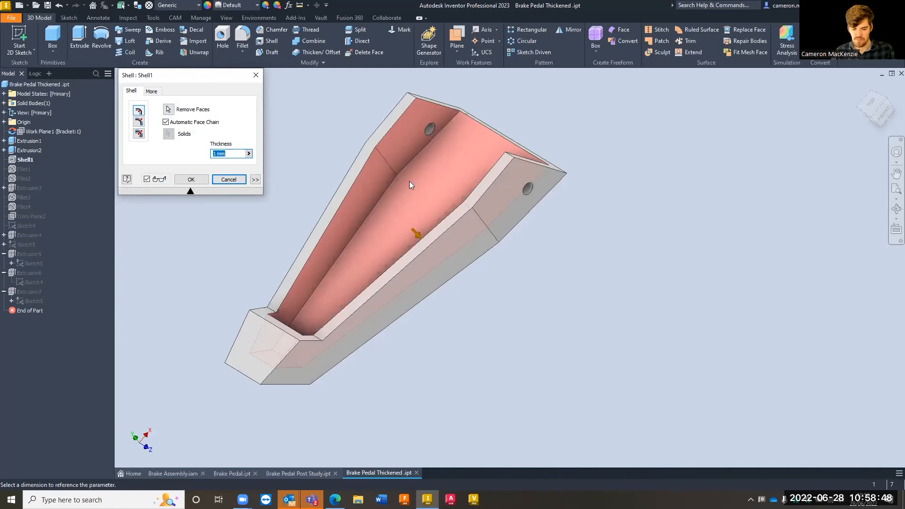
{"action": "scroll", "coordinate": [433, 202], "scroll_direction": "up", "scroll_amount": 3}
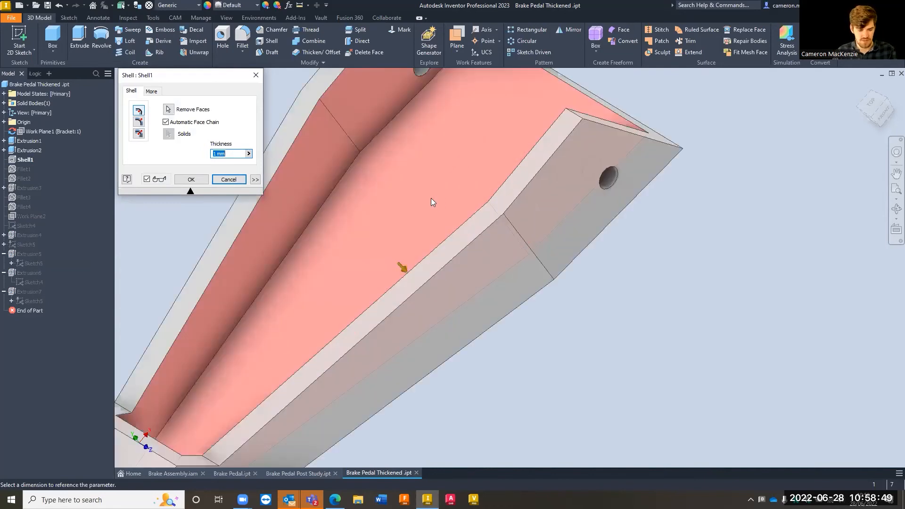
{"action": "left_click", "coordinate": [255, 180]}
{"action": "left_click", "coordinate": [167, 217]}
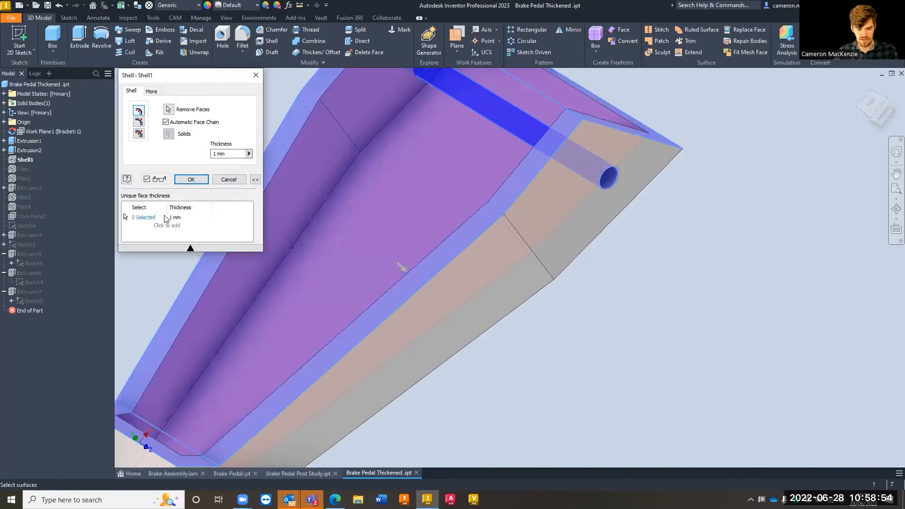
{"action": "left_click", "coordinate": [420, 196]}
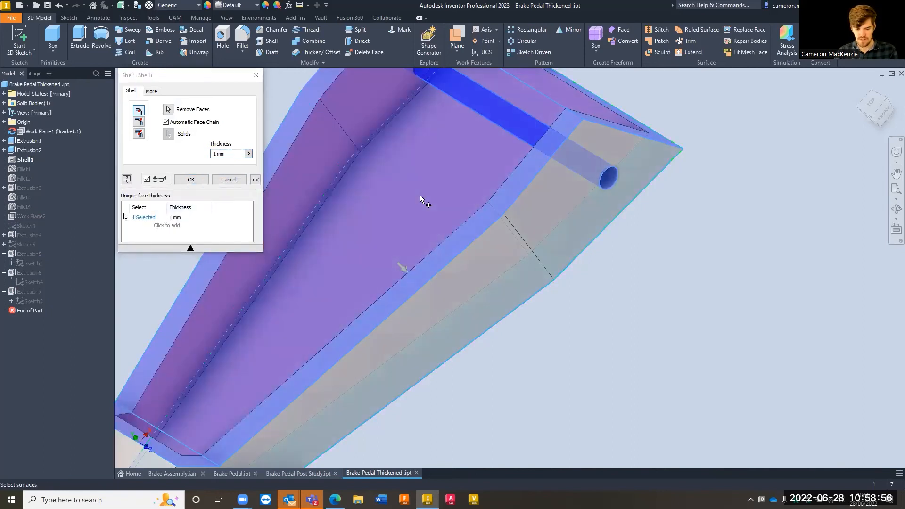
{"action": "middle_click_drag", "start_coordinate": [415, 195], "coordinate": [532, 214]}
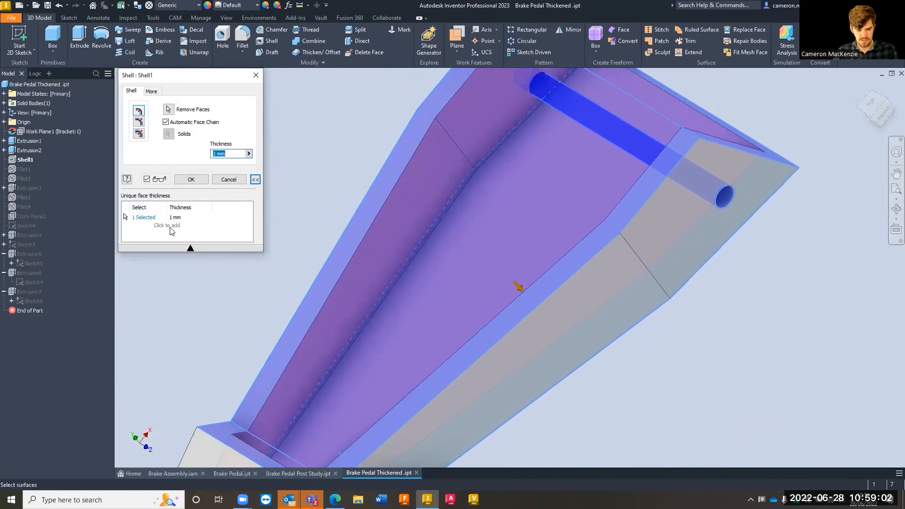
Set the back plate's unique face thickness to 1.5 mm and apply the shell change
{"action": "left_click", "coordinate": [137, 218]}
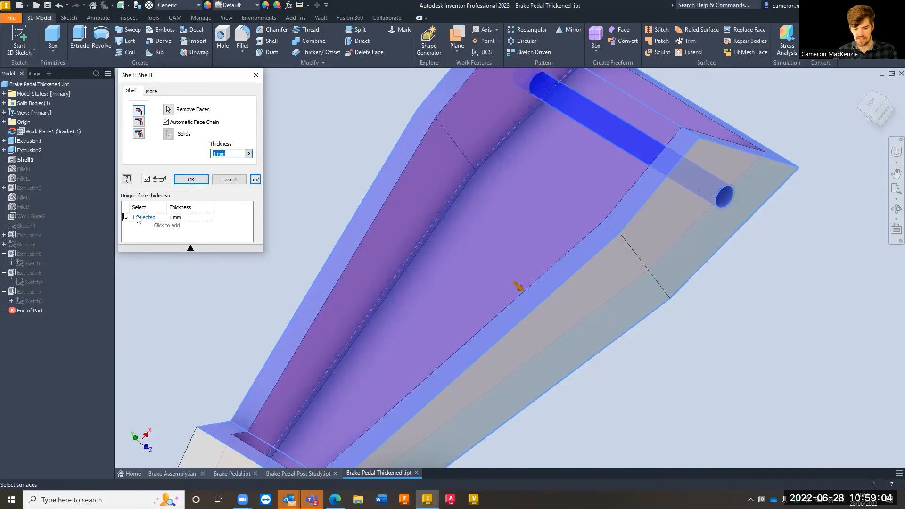
{"action": "middle_click_drag", "start_coordinate": [541, 198], "coordinate": [595, 211], "text": "shift"}
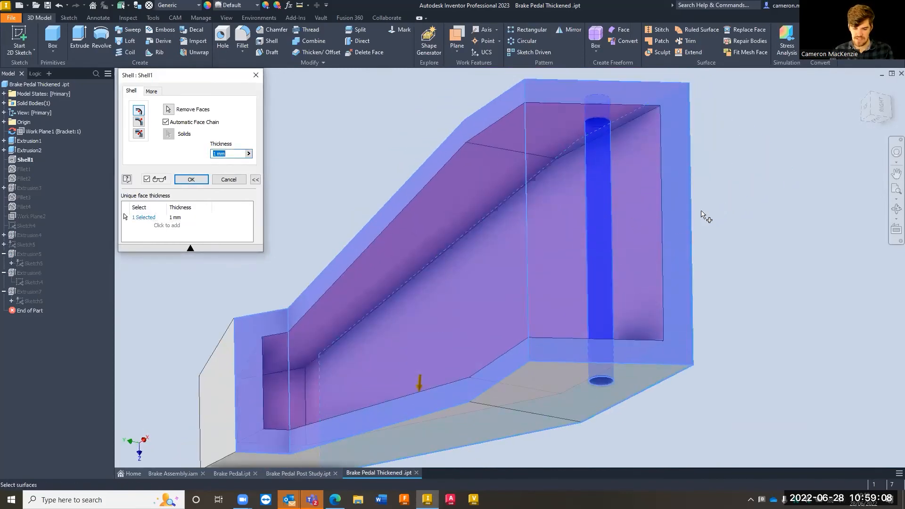
{"action": "left_click", "coordinate": [189, 218]}
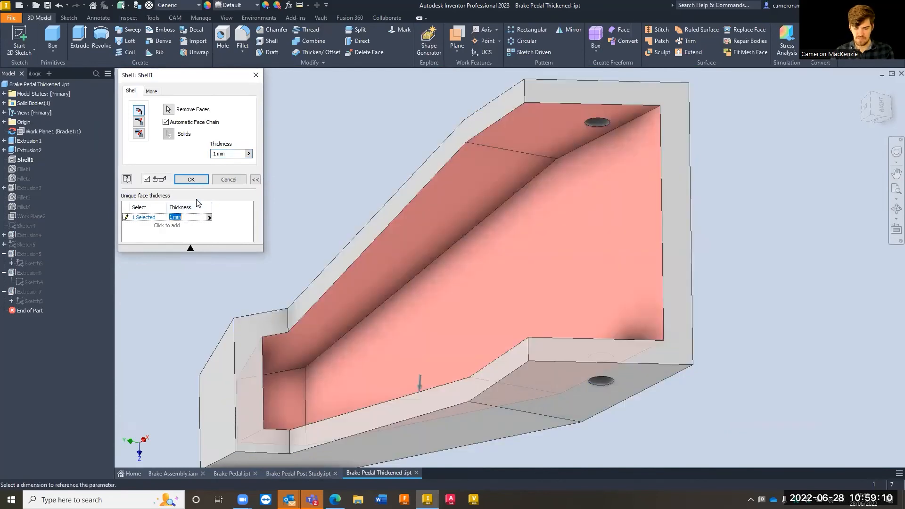
{"action": "type", "text": "1.5"}
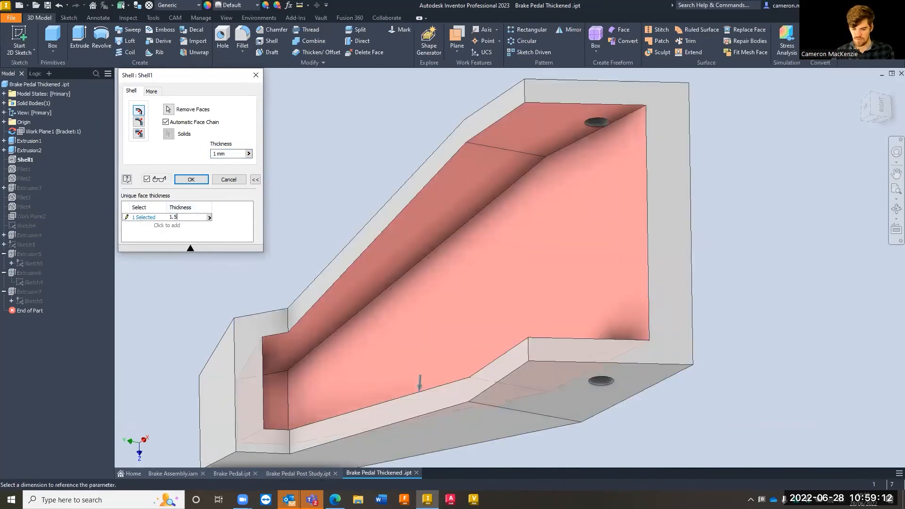
{"action": "mouse_move", "coordinate": [414, 249]}
{"action": "middle_mouse_down", "text": "shift"}
{"action": "mouse_move", "coordinate": [501, 198]}
{"action": "mouse_move", "coordinate": [415, 167]}
{"action": "mouse_move", "coordinate": [400, 211]}
{"action": "middle_mouse_up", "text": "shift"}
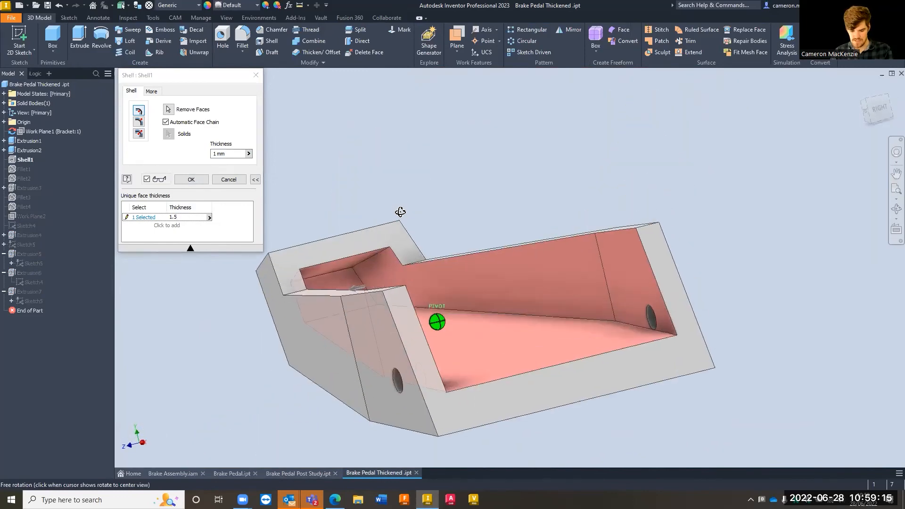
{"action": "left_click", "coordinate": [880, 108]}
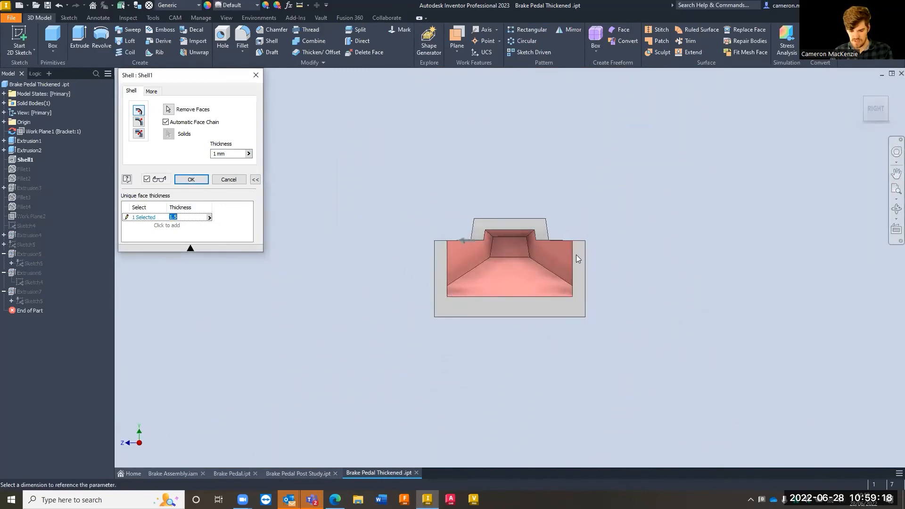
{"action": "left_click", "coordinate": [191, 180]}
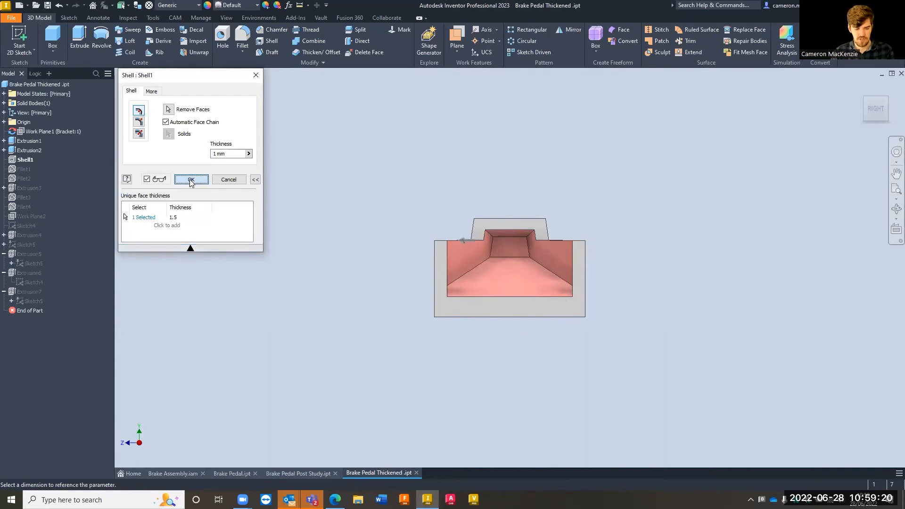
Select the slot pin and open the Sketch5 profile behind its Extrusion5 feature for editing
{"action": "middle_click_drag", "start_coordinate": [293, 287], "coordinate": [313, 305], "text": "shift"}
{"action": "scroll", "coordinate": [495, 285], "scroll_direction": "up", "scroll_amount": 5}
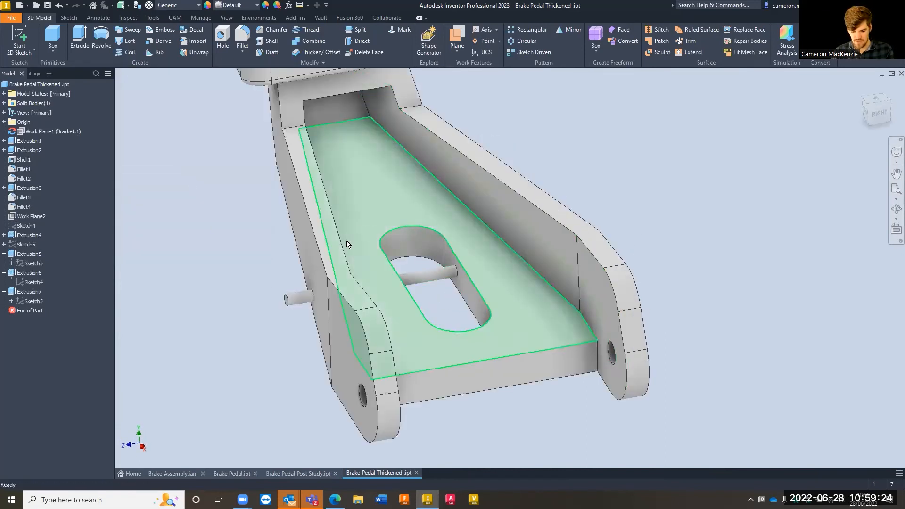
{"action": "middle_click_drag", "start_coordinate": [343, 269], "coordinate": [468, 376], "text": "shift"}
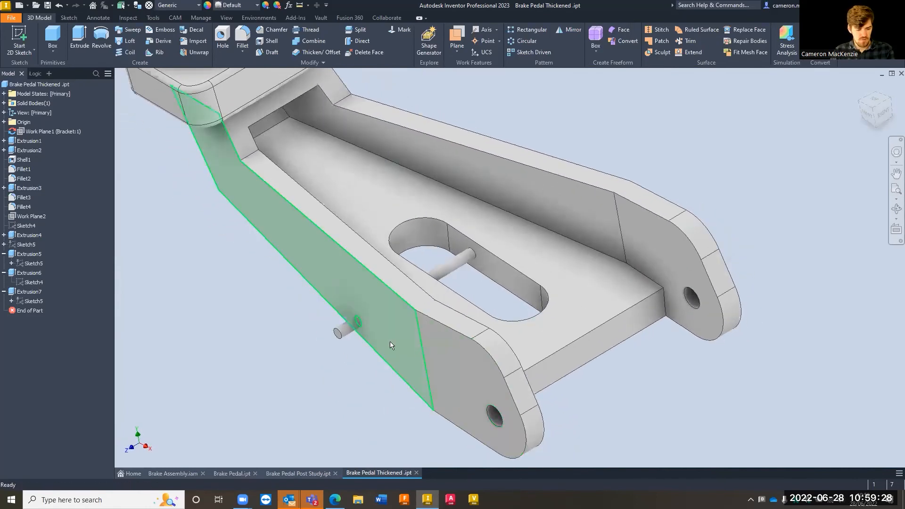
{"action": "scroll", "coordinate": [366, 309], "scroll_direction": "up", "scroll_amount": 5}
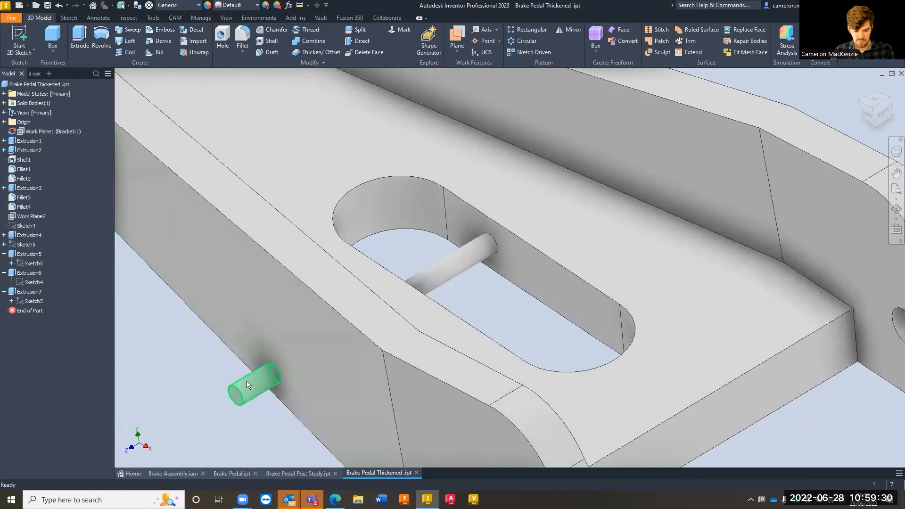
{"action": "left_click", "coordinate": [450, 266]}
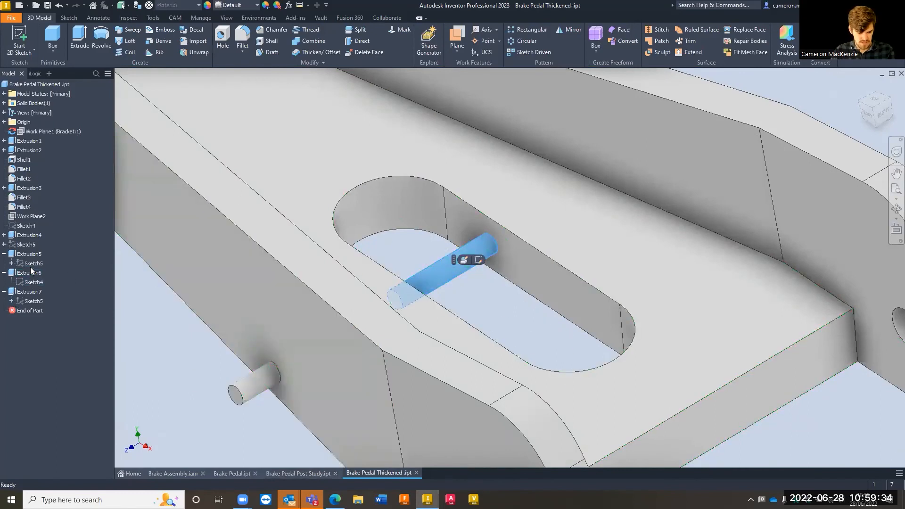
{"action": "left_click", "coordinate": [29, 254]}
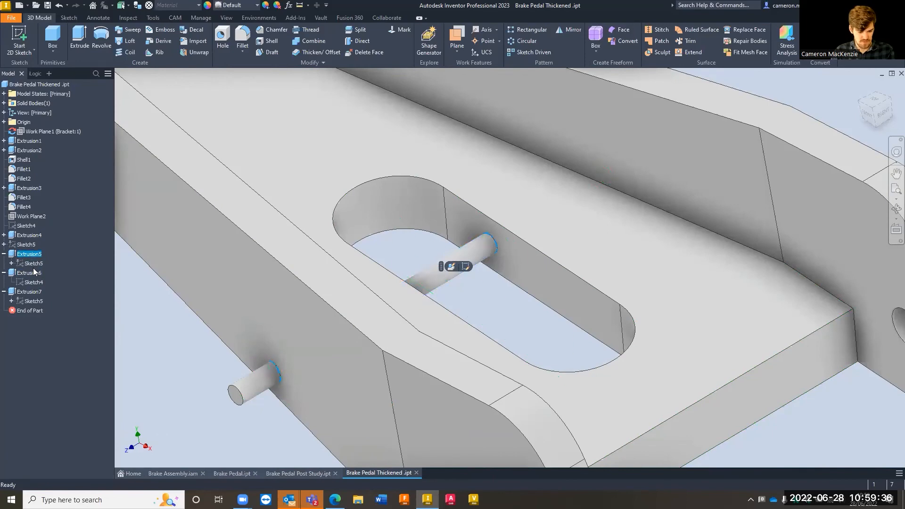
{"action": "left_click", "coordinate": [33, 263]}
{"action": "key", "text": "Page_Up"}
{"action": "double_click", "coordinate": [34, 264]}
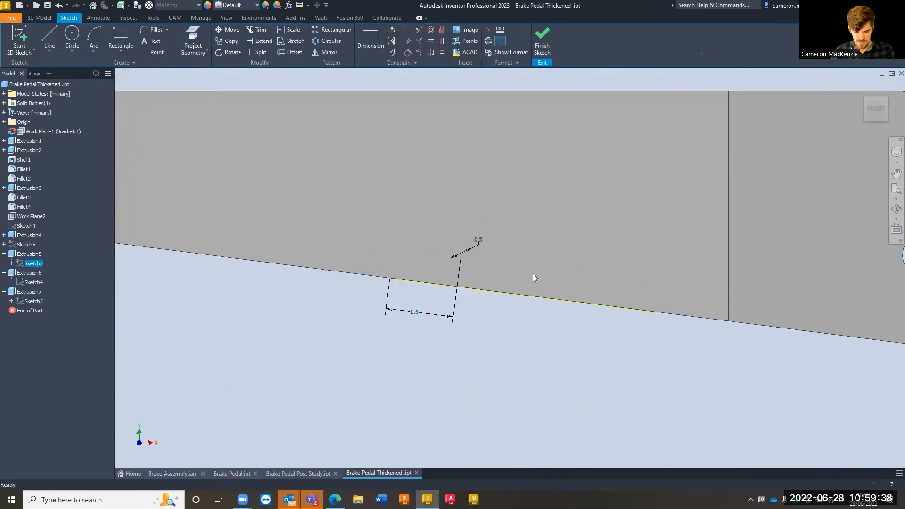
Set the pin circle's diameter to 1 mm and finish the sketch
{"action": "double_click", "coordinate": [478, 240]}
{"action": "middle_click_drag", "start_coordinate": [544, 227], "coordinate": [534, 267], "text": "shift"}
{"action": "scroll", "coordinate": [460, 232], "scroll_direction": "up", "scroll_amount": 5}
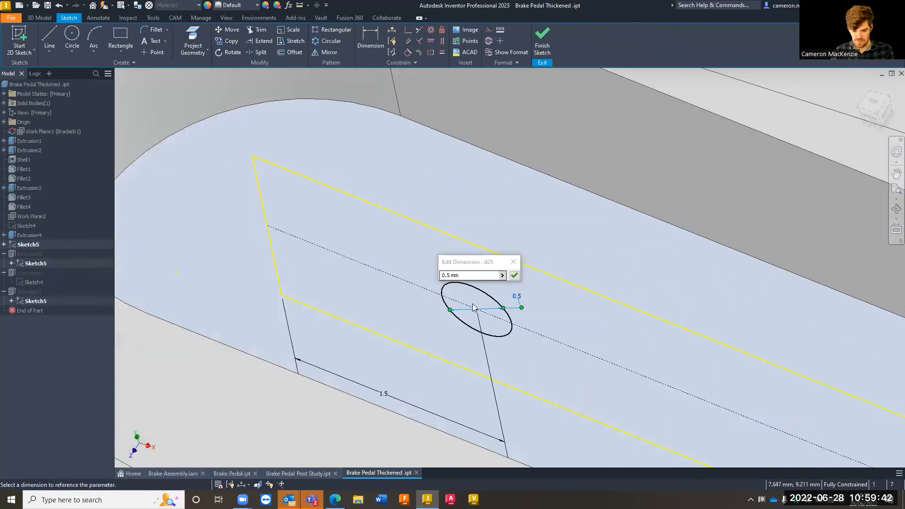
{"action": "scroll", "coordinate": [399, 318], "scroll_direction": "down", "scroll_amount": 2}
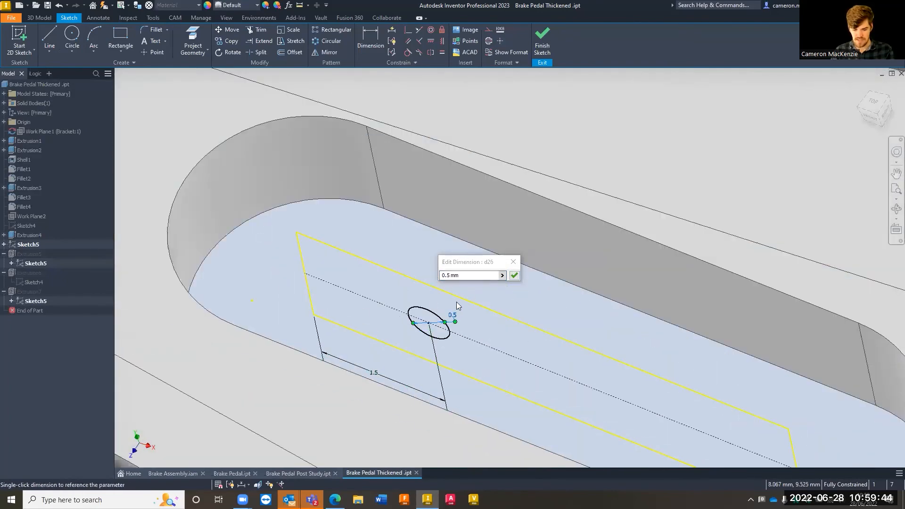
{"action": "left_click", "coordinate": [468, 278]}
{"action": "type", "text": "1"}
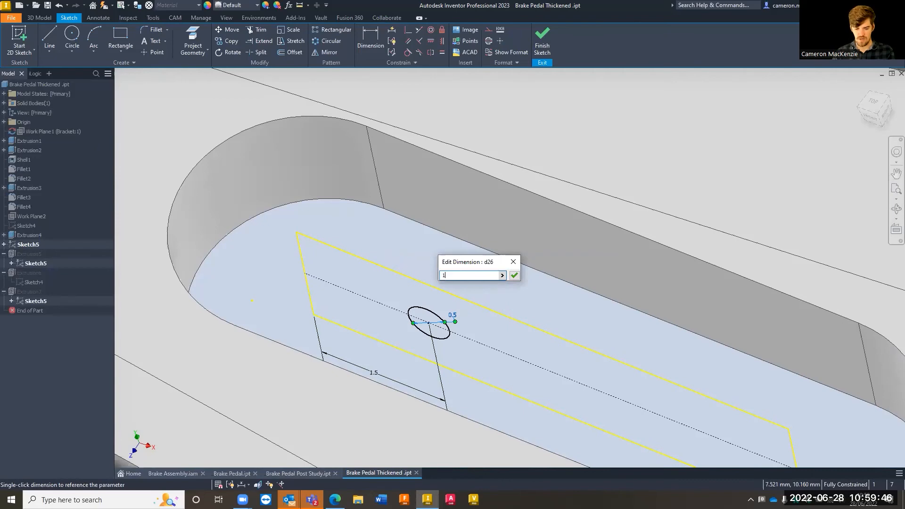
{"action": "left_click", "coordinate": [514, 276]}
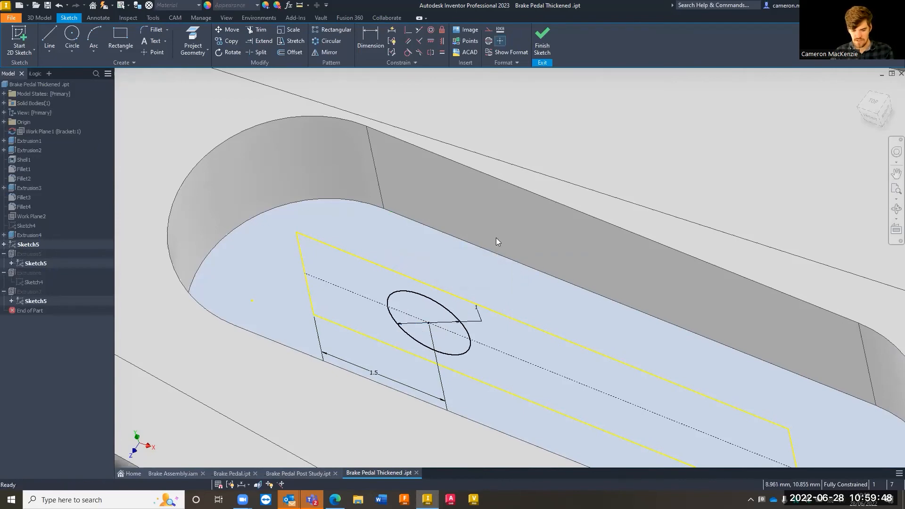
{"action": "left_click", "coordinate": [542, 42]}
Inspect the enlarged pin, open the stress analysis environment, and update the study's automatic contacts and mesh
{"action": "scroll", "coordinate": [470, 231], "scroll_direction": "down", "scroll_amount": 5}
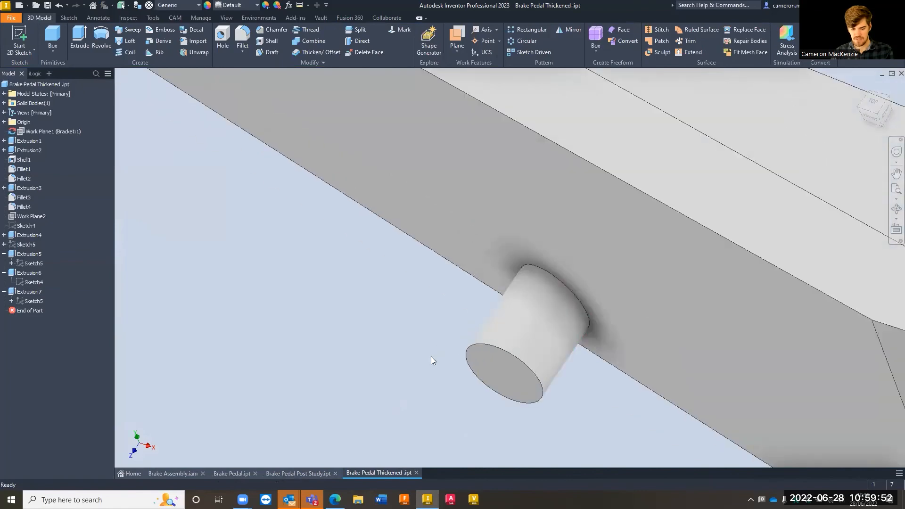
{"action": "scroll", "coordinate": [517, 309], "scroll_direction": "up", "scroll_amount": 5}
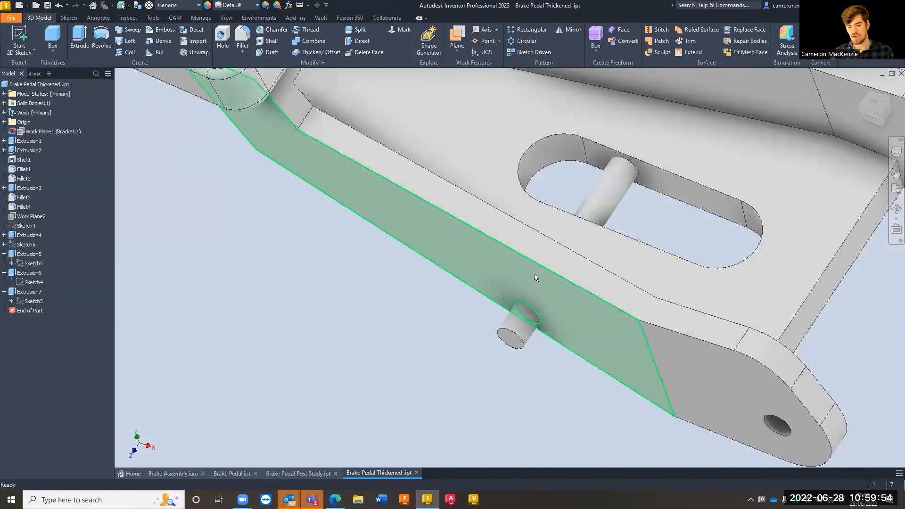
{"action": "mouse_move", "coordinate": [432, 276]}
{"action": "middle_mouse_down", "text": "shift"}
{"action": "mouse_move", "coordinate": [452, 249]}
{"action": "mouse_move", "coordinate": [448, 273]}
{"action": "mouse_move", "coordinate": [433, 254]}
{"action": "mouse_move", "coordinate": [414, 296]}
{"action": "mouse_move", "coordinate": [536, 300]}
{"action": "mouse_move", "coordinate": [471, 290]}
{"action": "middle_mouse_up", "text": "shift"}
{"action": "scroll", "coordinate": [414, 312], "scroll_direction": "up", "scroll_amount": 5}
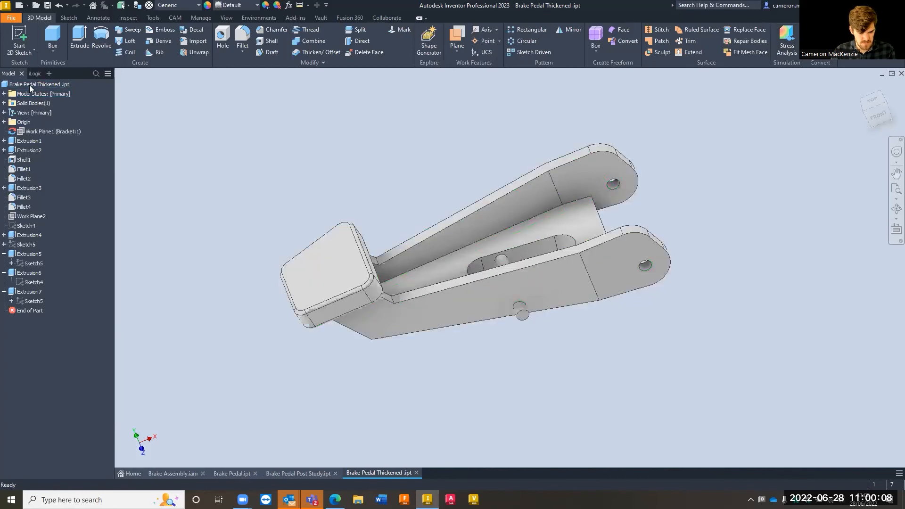
{"action": "left_click", "coordinate": [792, 36]}
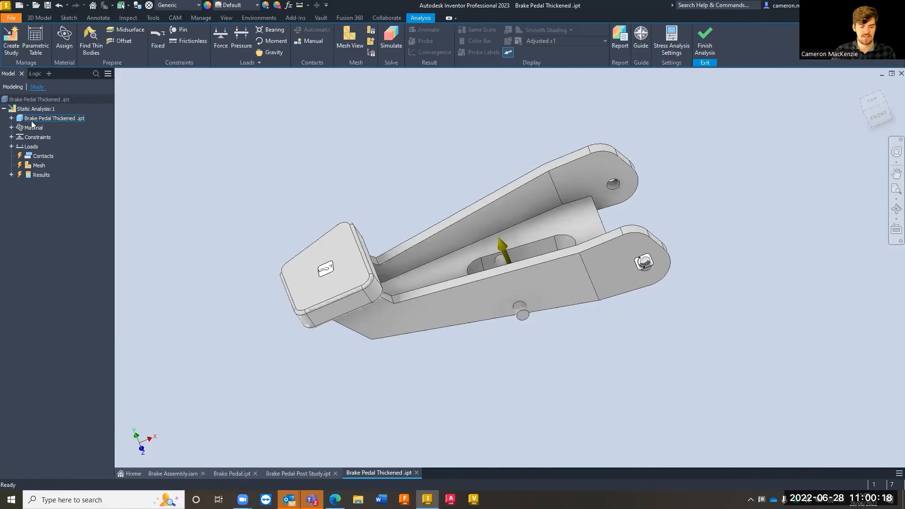
{"action": "right_click", "coordinate": [42, 156]}
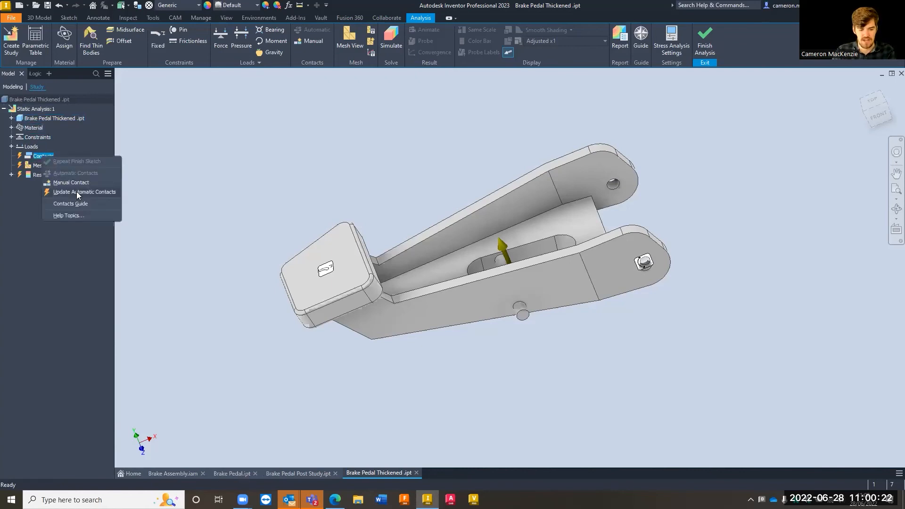
{"action": "left_click", "coordinate": [76, 192]}
{"action": "right_click", "coordinate": [40, 168]}
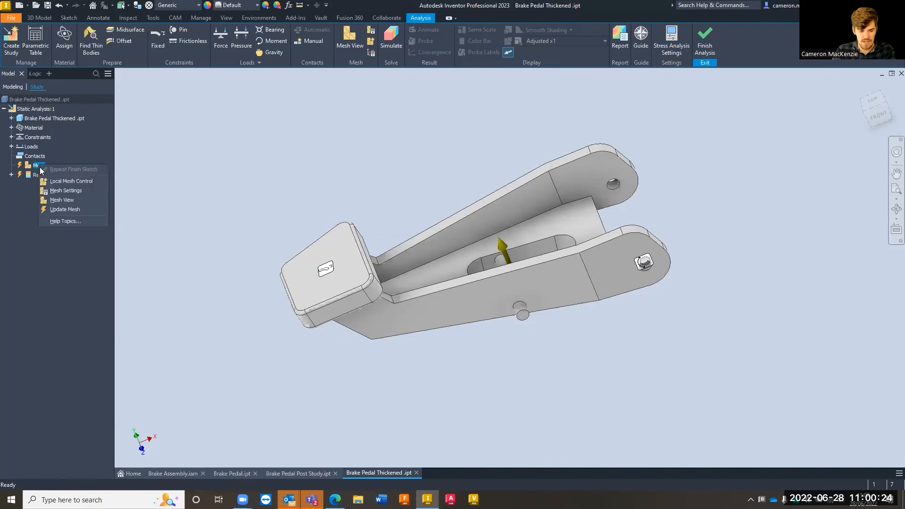
{"action": "left_click", "coordinate": [69, 210]}
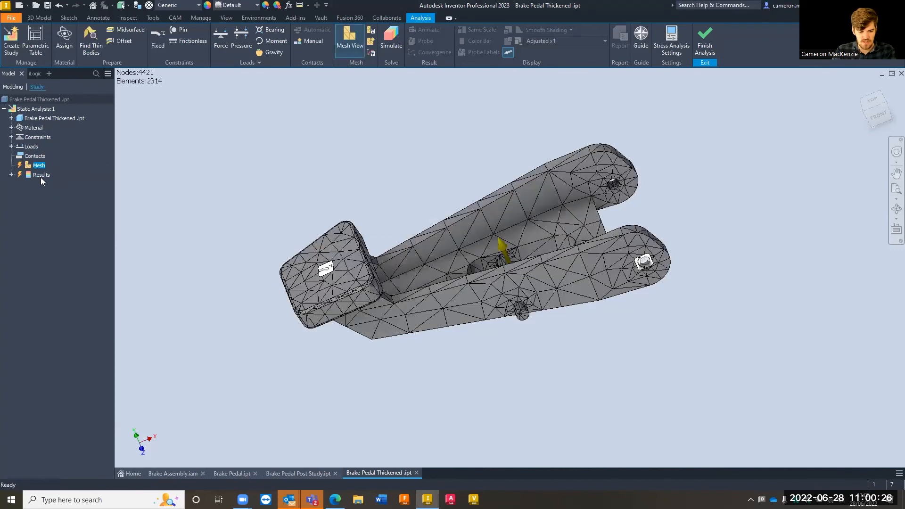
Run the static analysis simulation on the thickened brake pedal
{"action": "left_click", "coordinate": [32, 175]}
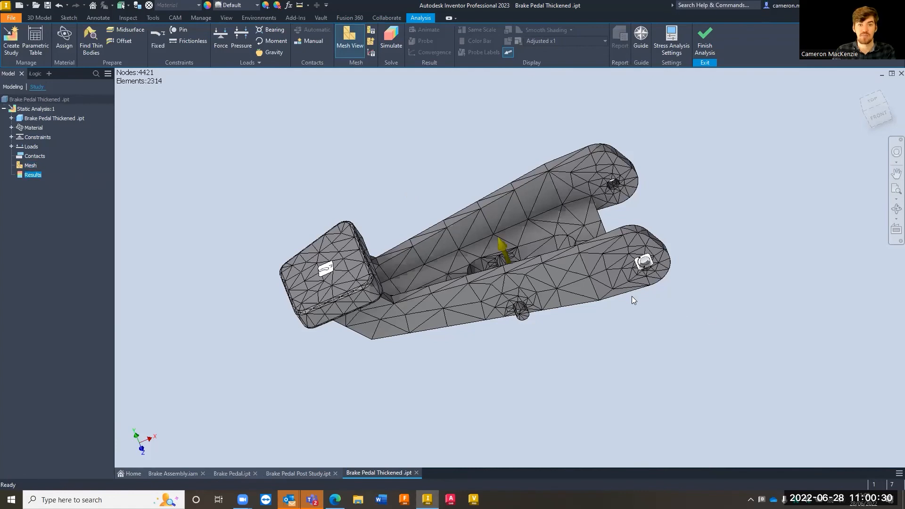
{"action": "left_click", "coordinate": [430, 112]}
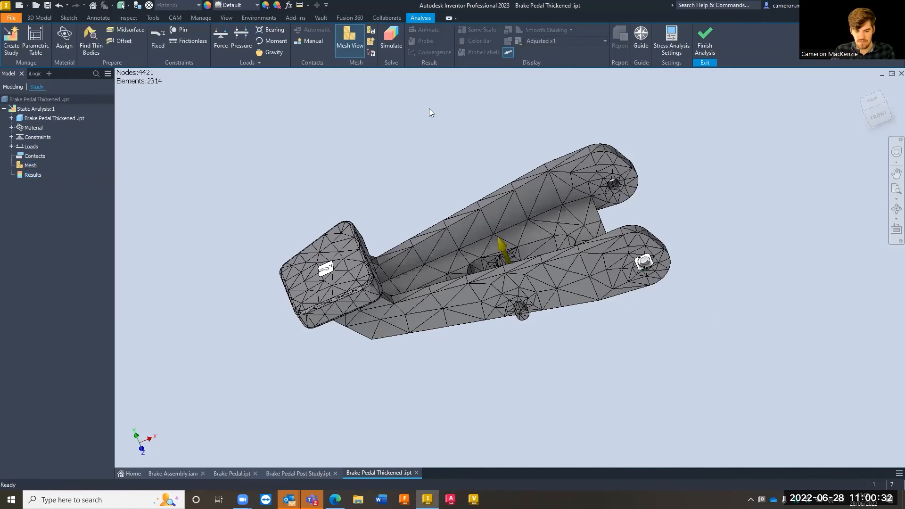
{"action": "left_click", "coordinate": [391, 39]}
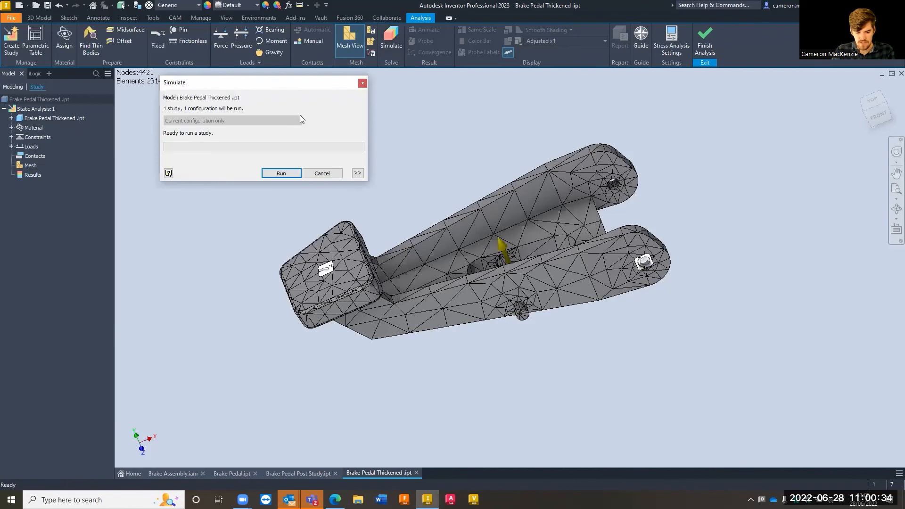
{"action": "left_click", "coordinate": [270, 173]}
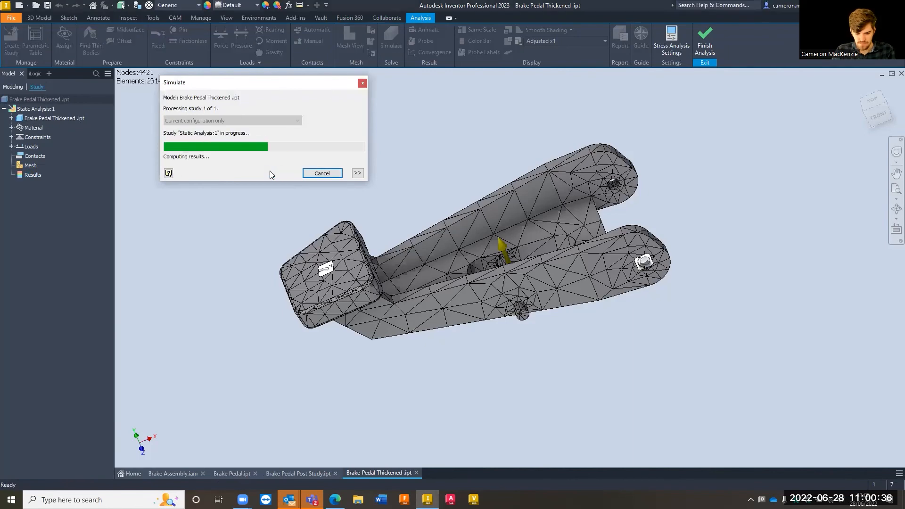
Examine the Von Mises stress results around the slot pin, the side arms and the pivot holes of the thickened pedal
{"action": "middle_click_drag", "start_coordinate": [483, 258], "coordinate": [399, 194], "text": "shift"}
{"action": "scroll", "coordinate": [491, 252], "scroll_direction": "down", "scroll_amount": 5}
{"action": "middle_click_drag", "start_coordinate": [533, 180], "coordinate": [538, 238], "text": "shift"}
{"action": "scroll", "coordinate": [512, 236], "scroll_direction": "up", "scroll_amount": 10}
{"action": "scroll", "coordinate": [547, 245], "scroll_direction": "down", "scroll_amount": 8}
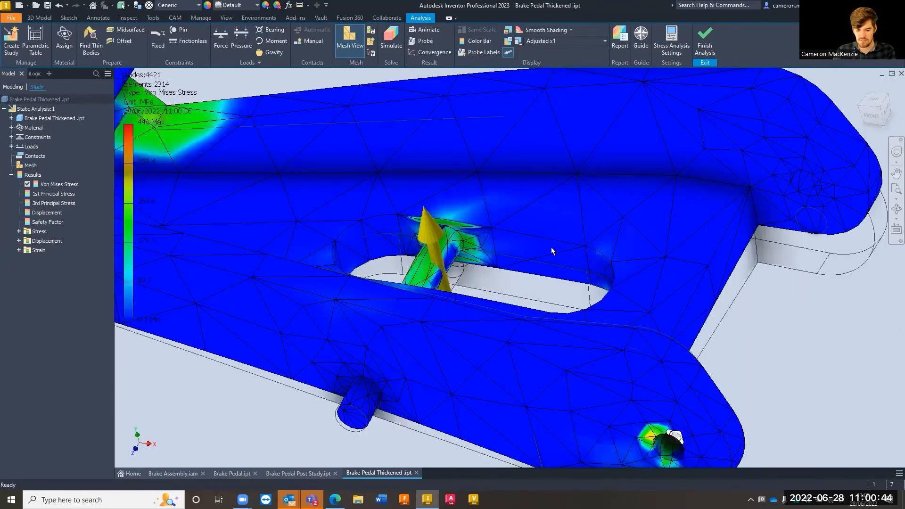
{"action": "scroll", "coordinate": [508, 225], "scroll_direction": "up", "scroll_amount": 10}
{"action": "middle_click_drag", "start_coordinate": [527, 242], "coordinate": [556, 213], "text": "shift"}
{"action": "scroll", "coordinate": [598, 229], "scroll_direction": "down", "scroll_amount": 5}
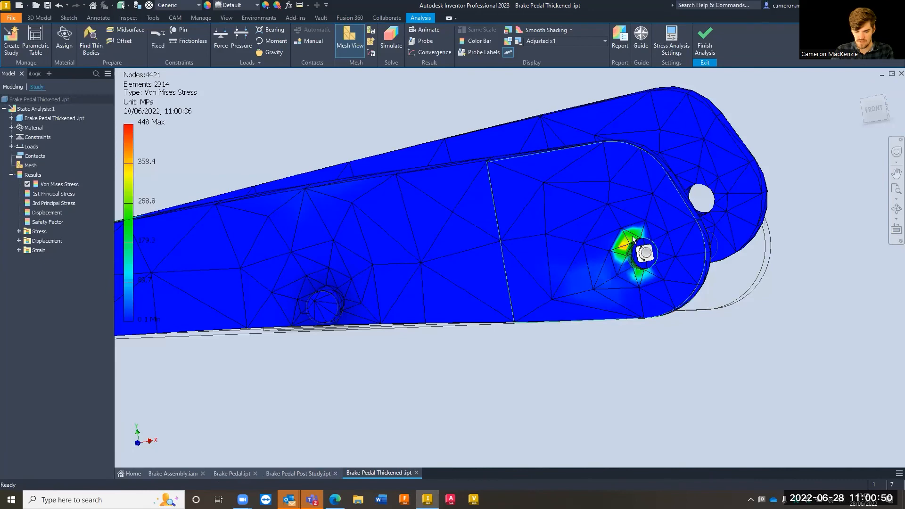
{"action": "scroll", "coordinate": [671, 261], "scroll_direction": "up", "scroll_amount": 3}
{"action": "middle_click_drag", "start_coordinate": [686, 276], "coordinate": [611, 278], "text": "shift"}
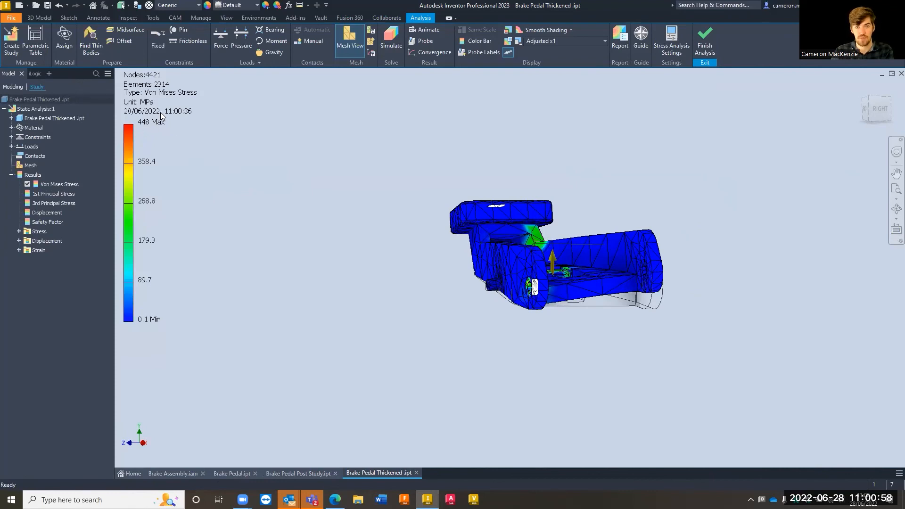
Display the Displacement results and inspect how the thickened pedal's two side arms deform
{"action": "double_click", "coordinate": [40, 212]}
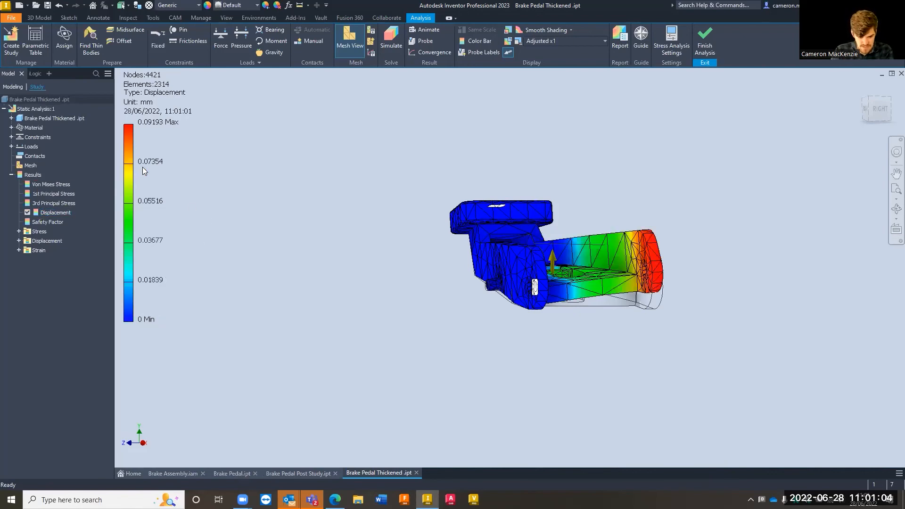
{"action": "scroll", "coordinate": [572, 240], "scroll_direction": "up", "scroll_amount": 5}
{"action": "scroll", "coordinate": [575, 236], "scroll_direction": "down", "scroll_amount": 3}
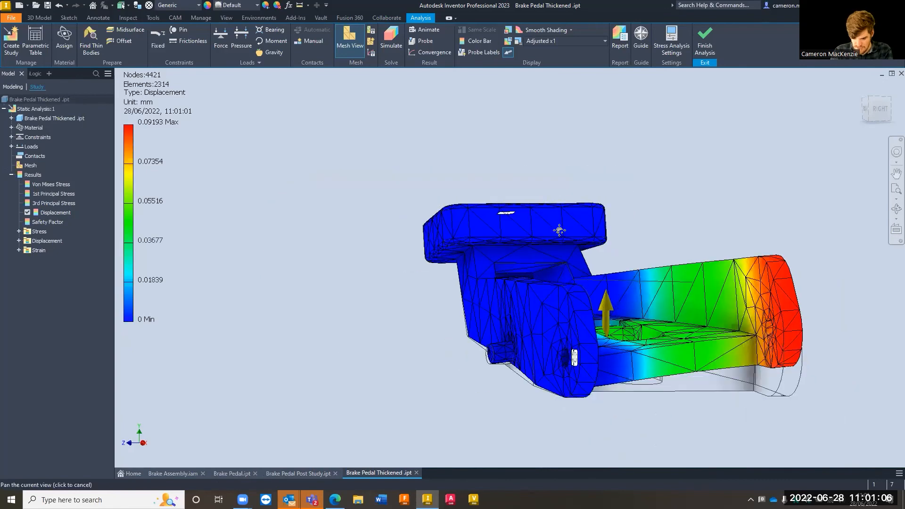
{"action": "middle_click_drag", "start_coordinate": [655, 260], "coordinate": [672, 297], "text": "shift"}
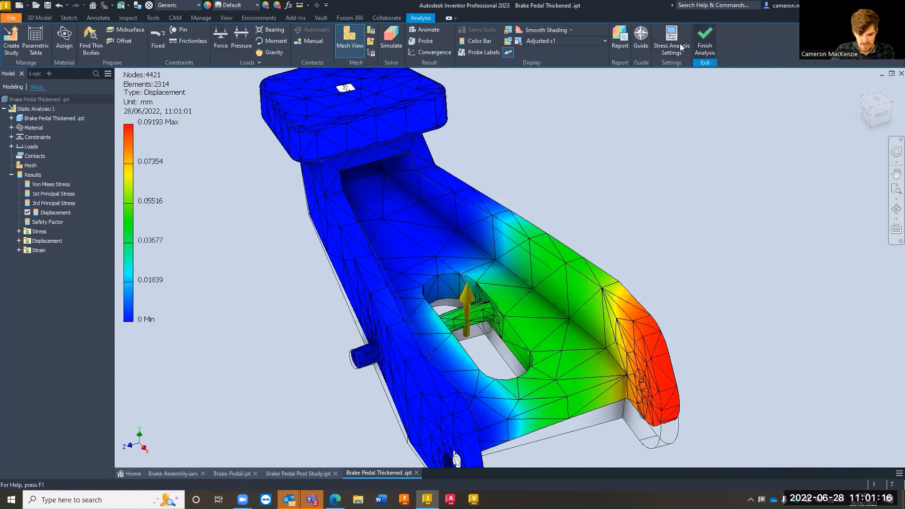
Add a pin constraint to the unconstrained pivot hole in the pedal's other side arm
{"action": "left_click", "coordinate": [30, 110]}
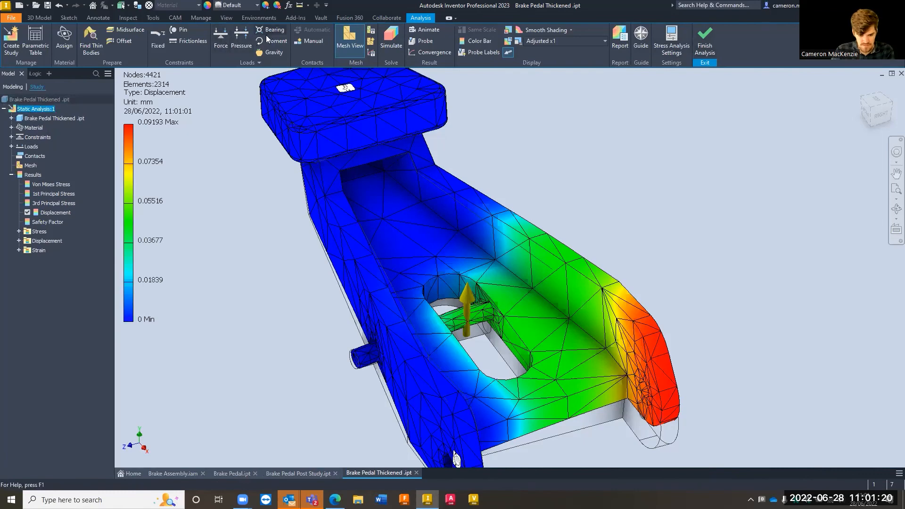
{"action": "left_click", "coordinate": [179, 30]}
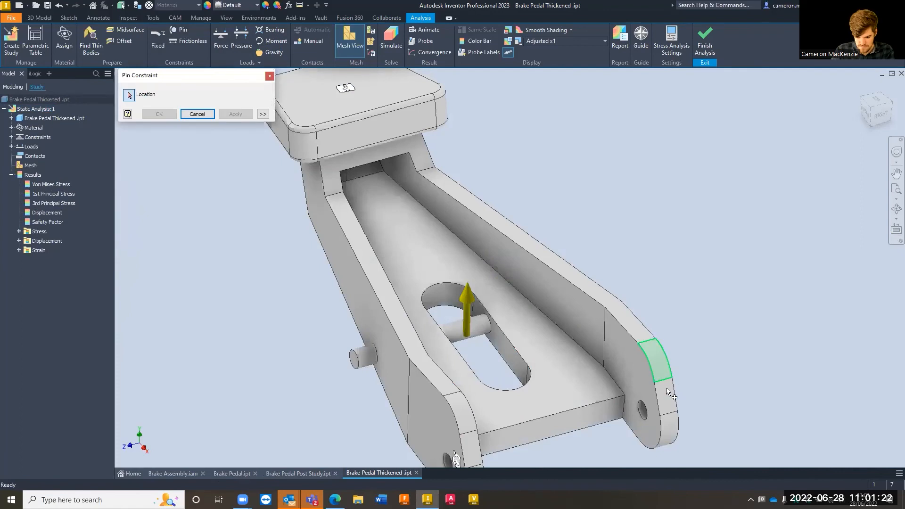
{"action": "left_click", "coordinate": [642, 417]}
{"action": "left_click", "coordinate": [235, 114]}
{"action": "left_click", "coordinate": [269, 76]}
Rerun the static analysis with both pivot holes pinned and inspect the Von Mises stress around the slot pin
{"action": "left_click", "coordinate": [391, 40]}
{"action": "left_click", "coordinate": [281, 173]}
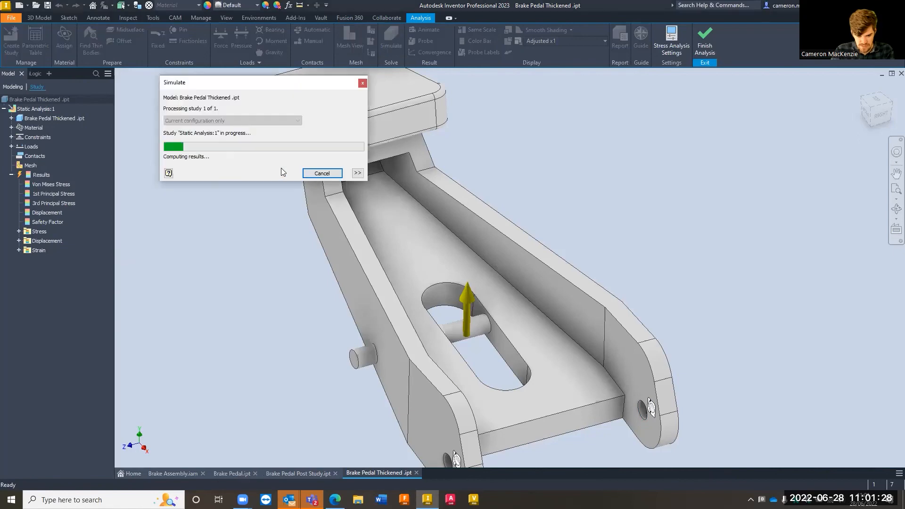
{"action": "mouse_move", "coordinate": [475, 297]}
{"action": "middle_mouse_down", "text": "shift"}
{"action": "mouse_move", "coordinate": [472, 272]}
{"action": "mouse_move", "coordinate": [444, 275]}
{"action": "mouse_move", "coordinate": [469, 256]}
{"action": "middle_mouse_up", "text": "shift"}
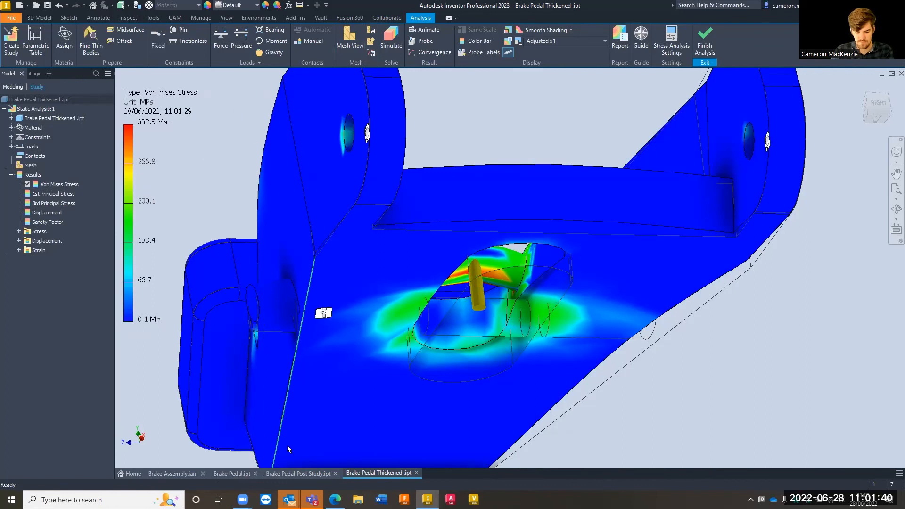
Switch to the original Brake Pedal.ipt, display its Von Mises stress results and examine the pin and side arms for comparison
{"action": "left_click", "coordinate": [246, 475]}
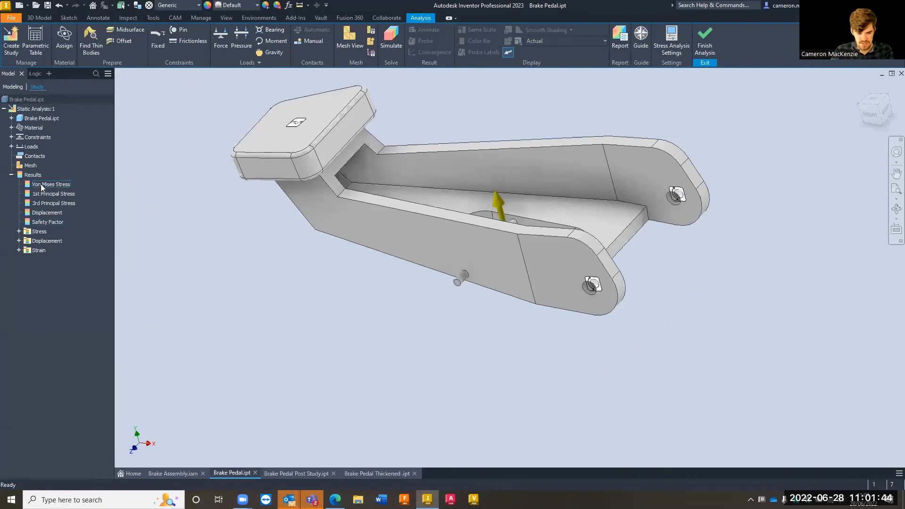
{"action": "double_click", "coordinate": [42, 184]}
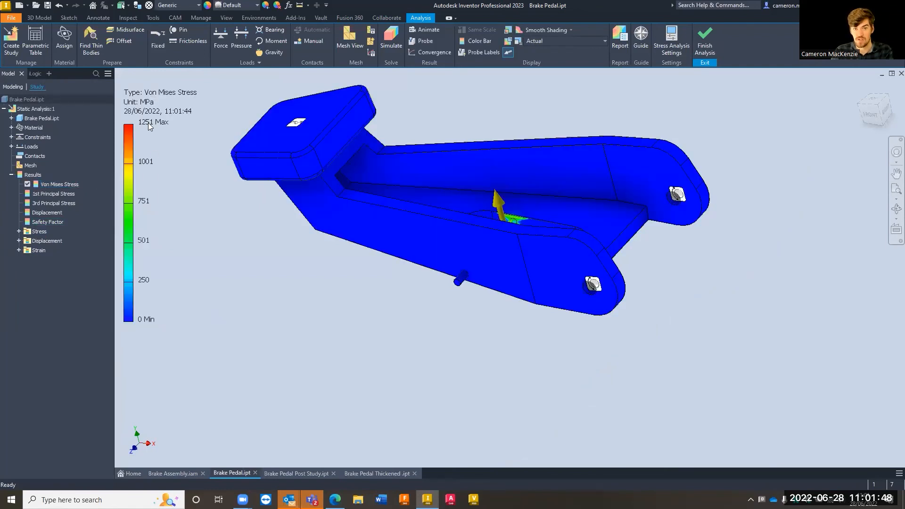
{"action": "middle_click_drag", "start_coordinate": [451, 243], "coordinate": [401, 255], "text": "shift"}
{"action": "scroll", "coordinate": [481, 252], "scroll_direction": "up", "scroll_amount": 3}
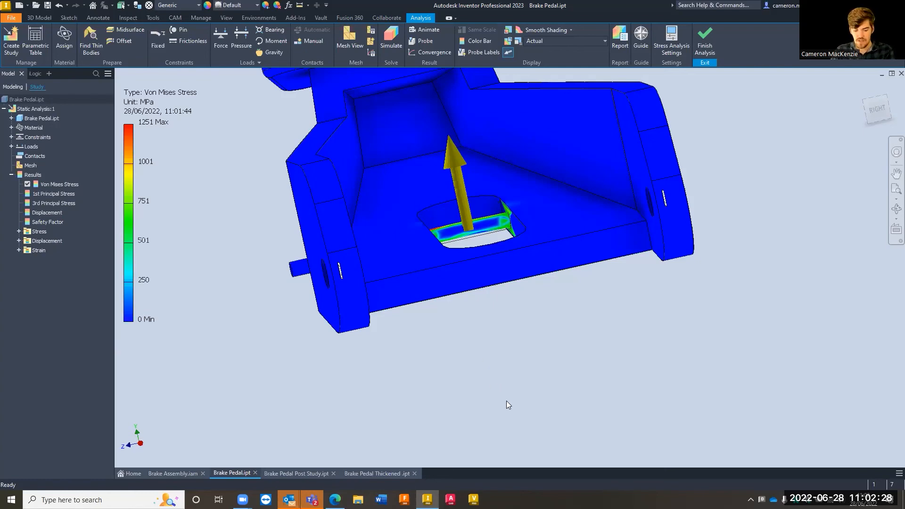
{"action": "middle_click_drag", "start_coordinate": [509, 392], "coordinate": [553, 379], "text": "shift"}
{"action": "scroll", "coordinate": [555, 375], "scroll_direction": "down", "scroll_amount": 3}
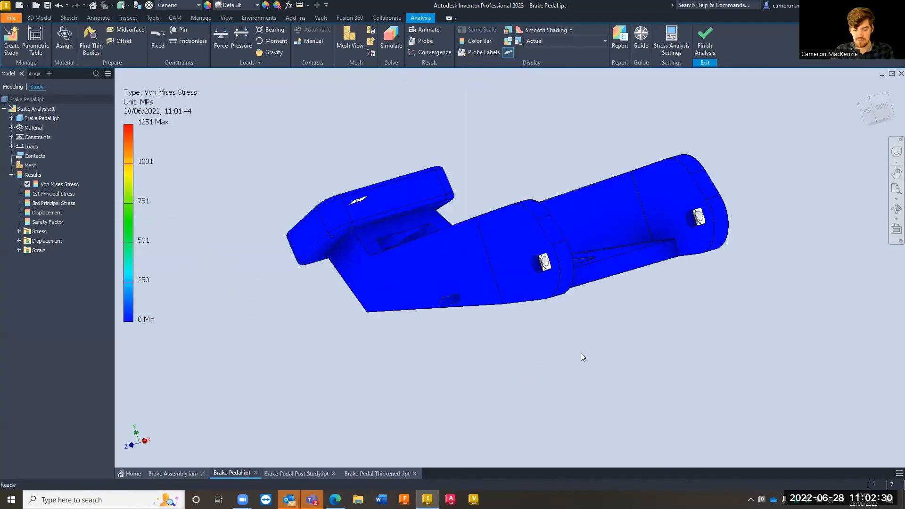
{"action": "middle_click_drag", "start_coordinate": [581, 353], "coordinate": [577, 368]}
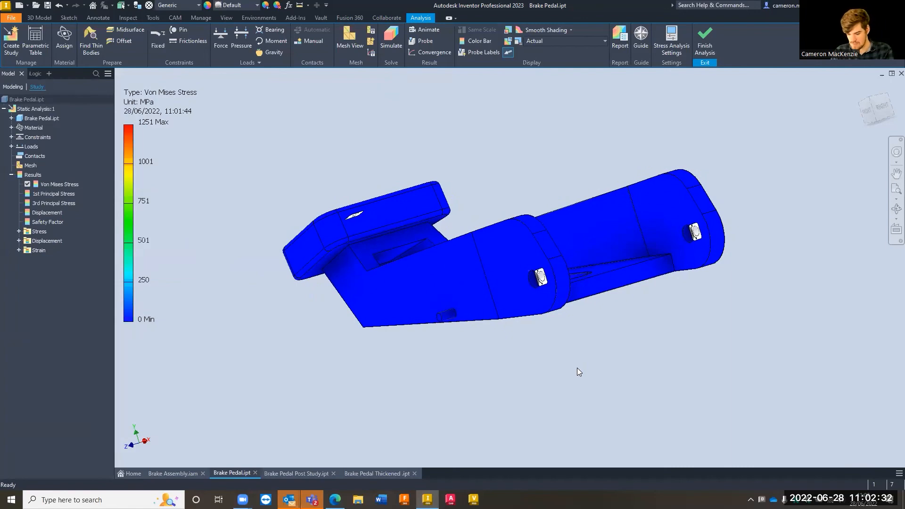
{"action": "middle_click_drag", "start_coordinate": [581, 326], "coordinate": [659, 352], "text": "shift"}
{"action": "scroll", "coordinate": [678, 346], "scroll_direction": "up", "scroll_amount": 3}
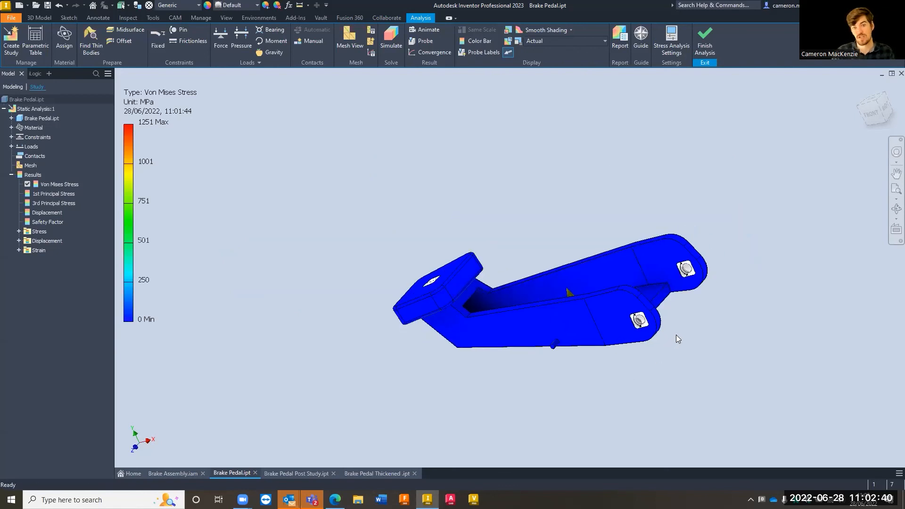